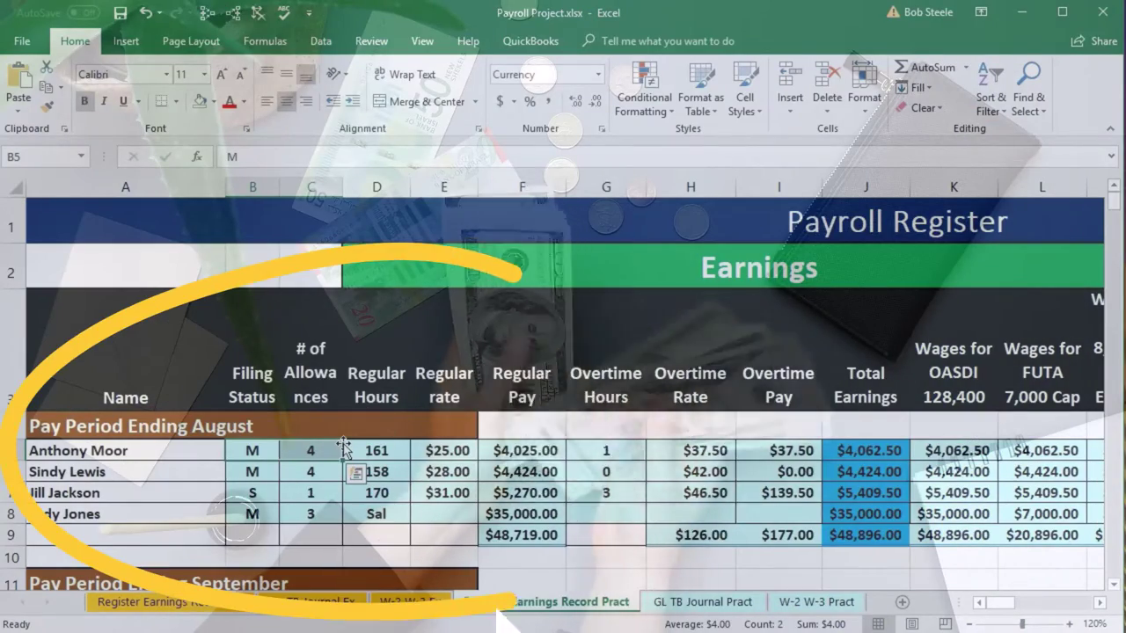
# Review the first employee's August row in the payroll register from Total Earnings through the paycheck deductions to Net Paid
pyautogui.click(855, 454)
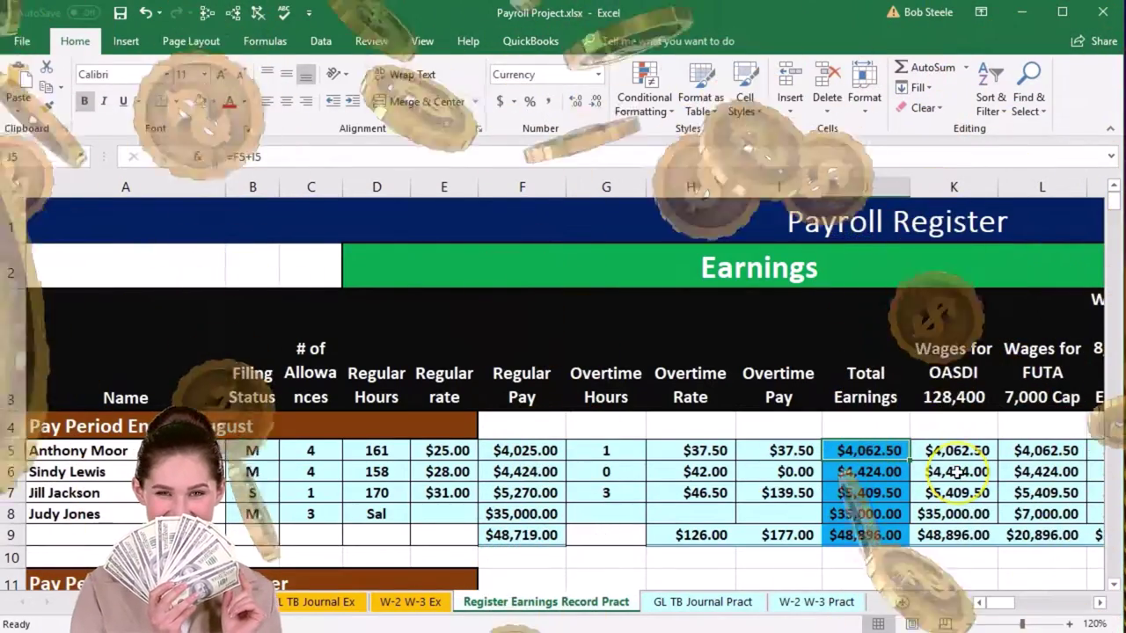
pyautogui.press('Right')
pyautogui.press('Right')
pyautogui.press('Right')
pyautogui.press('Right')
pyautogui.press('Right')
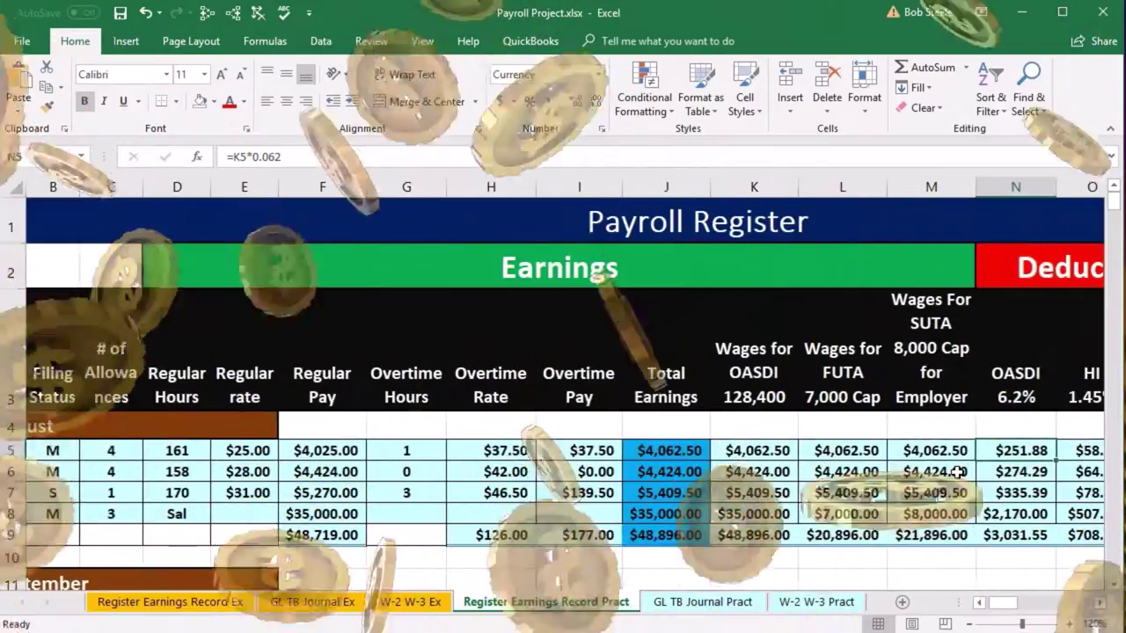
pyautogui.press('Right')
pyautogui.press('Right')
pyautogui.press('Right')
pyautogui.press('Right')
pyautogui.press('Right')
pyautogui.press('Right')
pyautogui.press('Right')
pyautogui.press('Right')
pyautogui.press('Right')
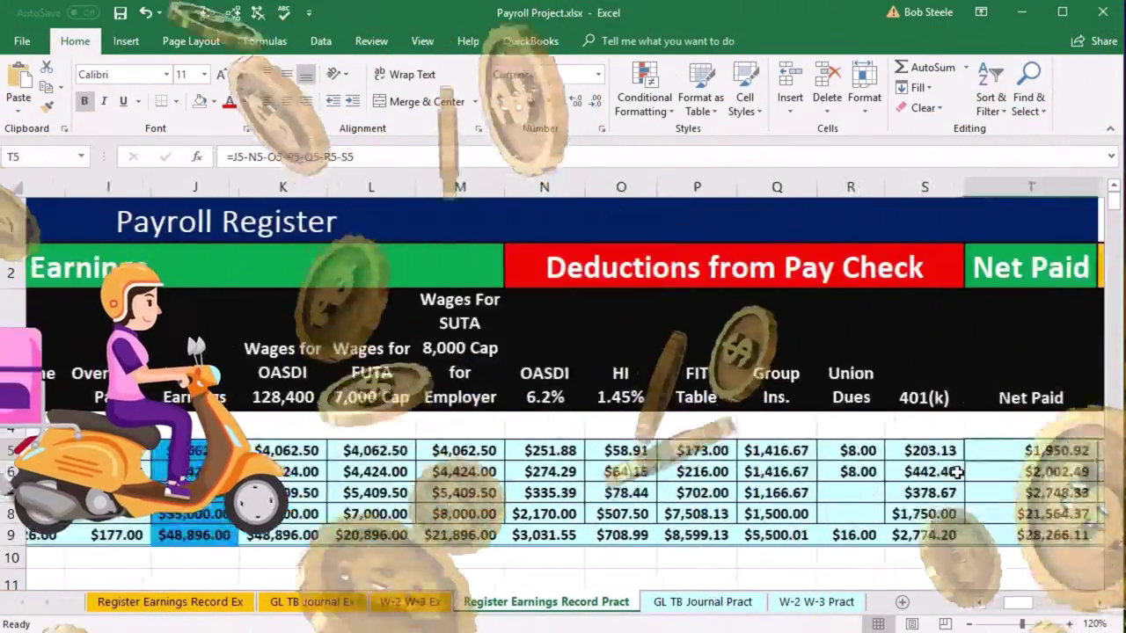
# Review the Employer Taxes columns and continue across the Earnings Records section to Wages for OASDI
pyautogui.press('Right')
pyautogui.press('Right')
pyautogui.press('Right')
pyautogui.press('Right')
pyautogui.press('Right')
pyautogui.press('Right')
pyautogui.press('Right')
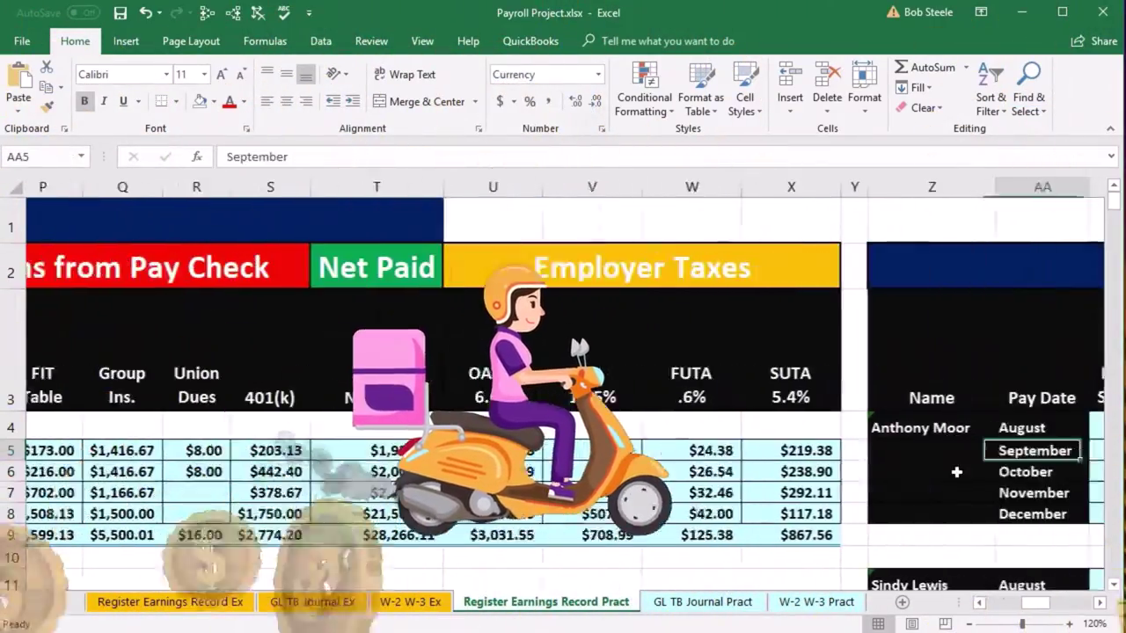
pyautogui.press('Right')
pyautogui.press('Right')
pyautogui.press('Right')
pyautogui.press('Right')
pyautogui.press('Right')
pyautogui.press('Right')
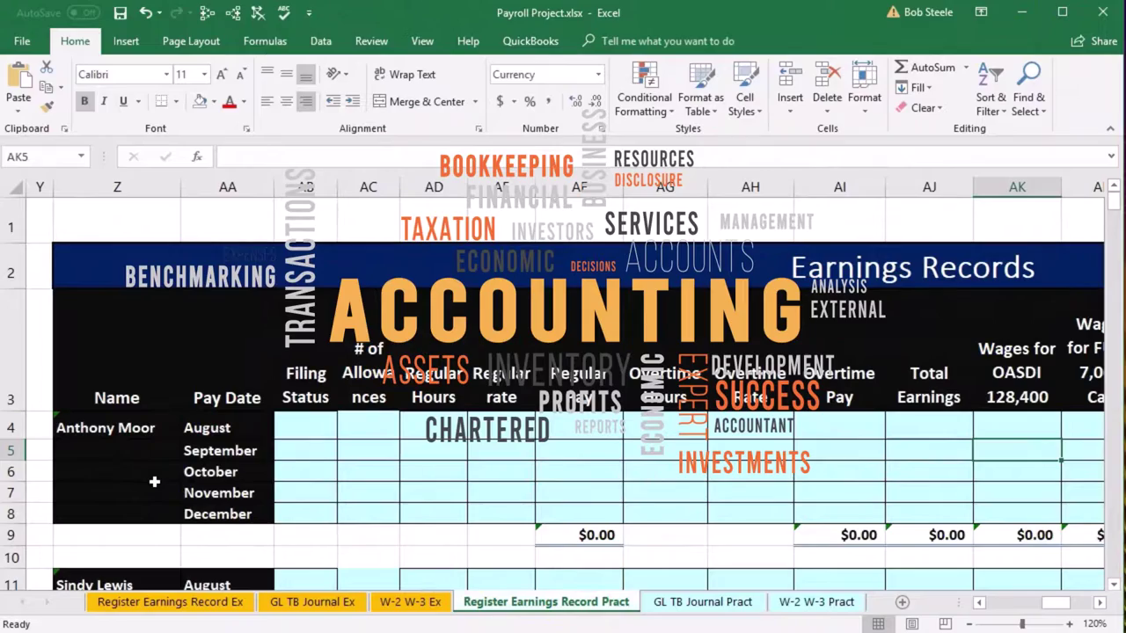
# Examine the layout of the first employee's earnings record, including the column headings and the August to December pay dates
pyautogui.click(123, 447)
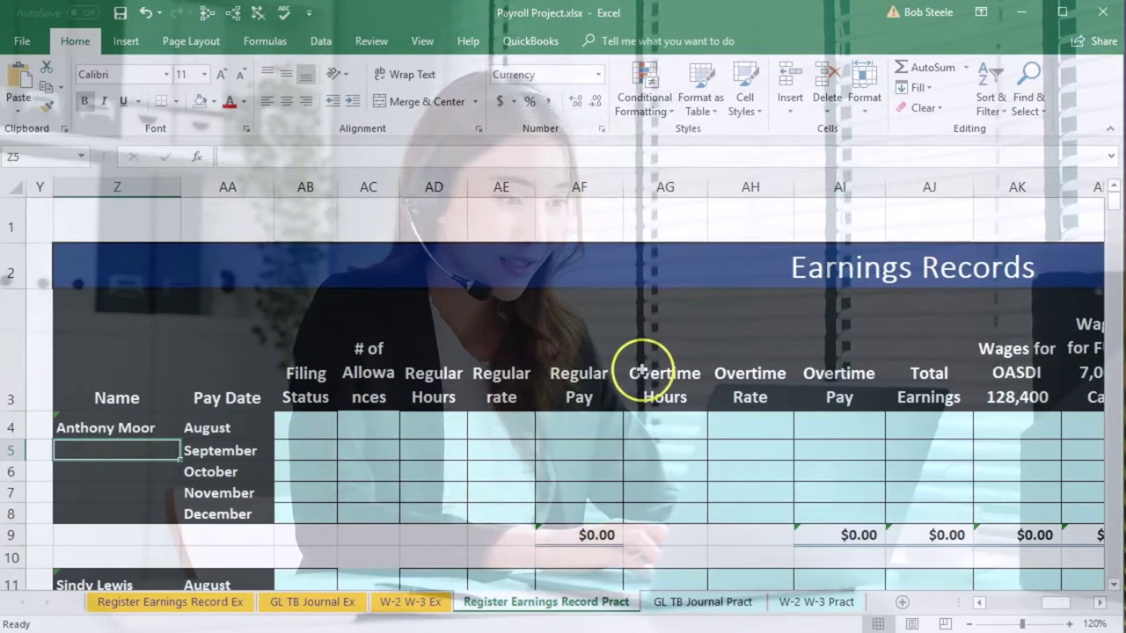
pyautogui.moveTo(308, 352); pyautogui.dragTo(610, 374)
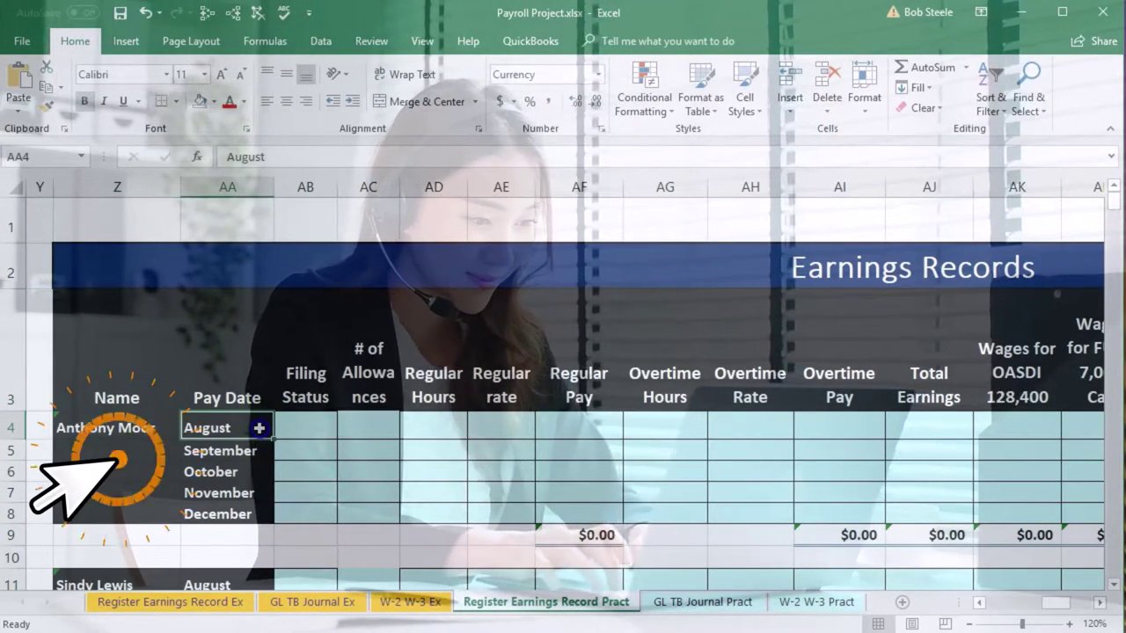
pyautogui.moveTo(259, 428); pyautogui.dragTo(253, 475)
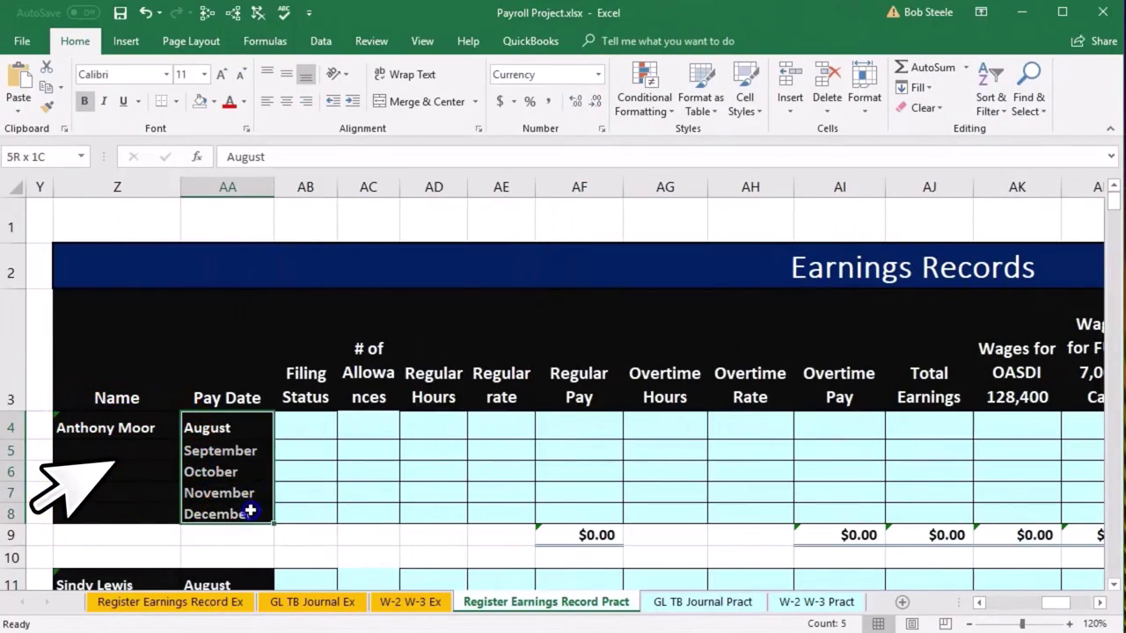
pyautogui.moveTo(303, 440); pyautogui.dragTo(331, 432)
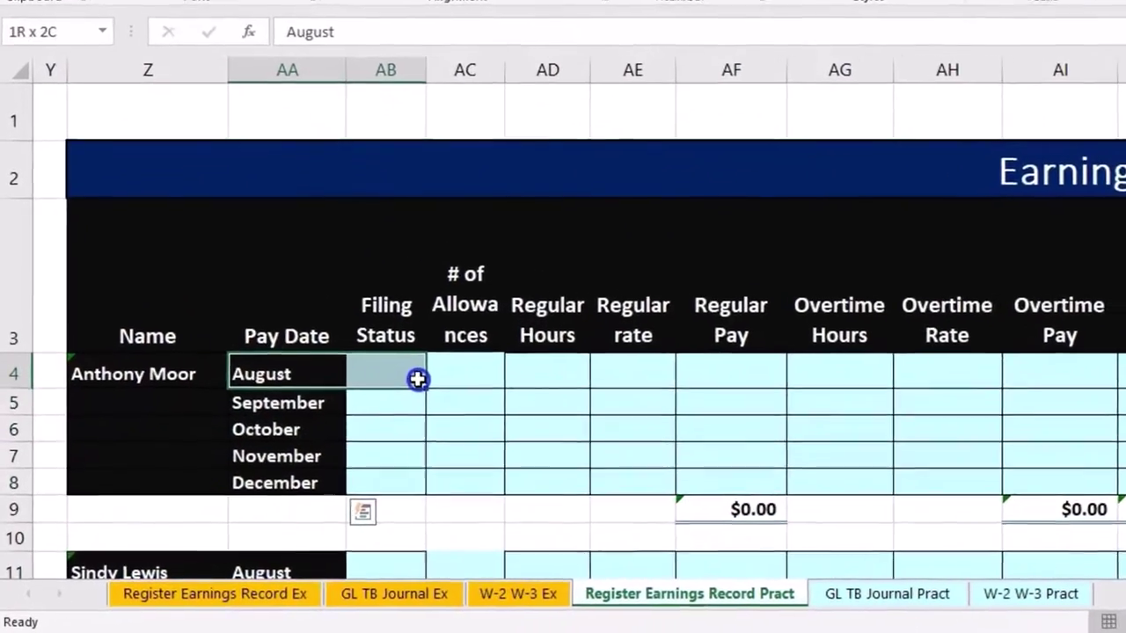
# Look through the other employees' earnings records and the quarterly and yearly totals rows below them
pyautogui.scroll(-2, 322, 445)
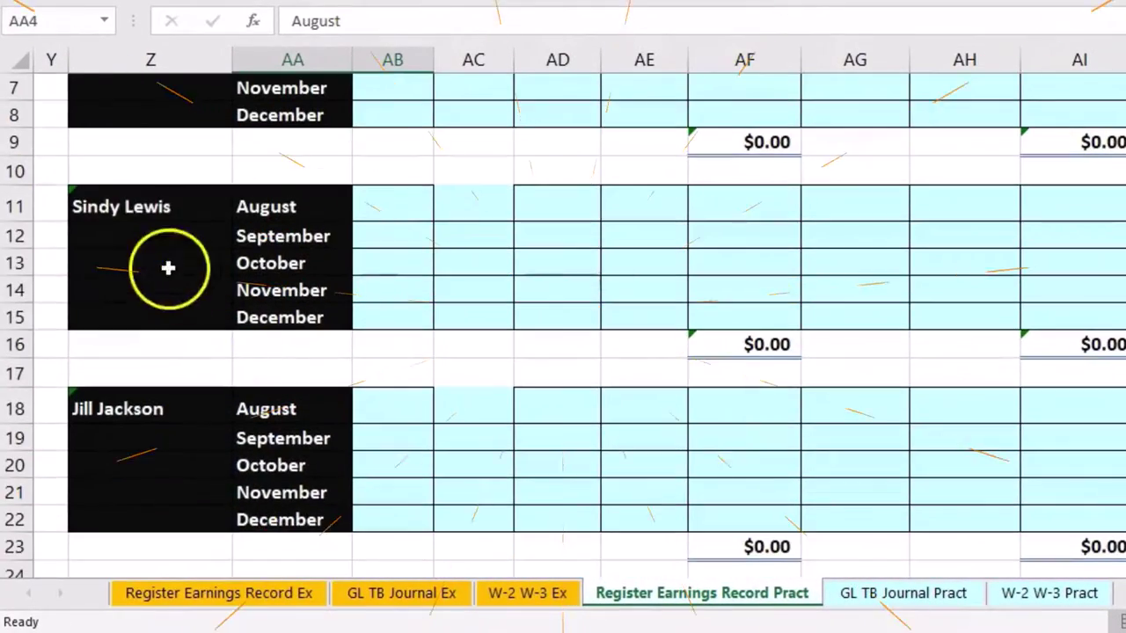
pyautogui.click(124, 208)
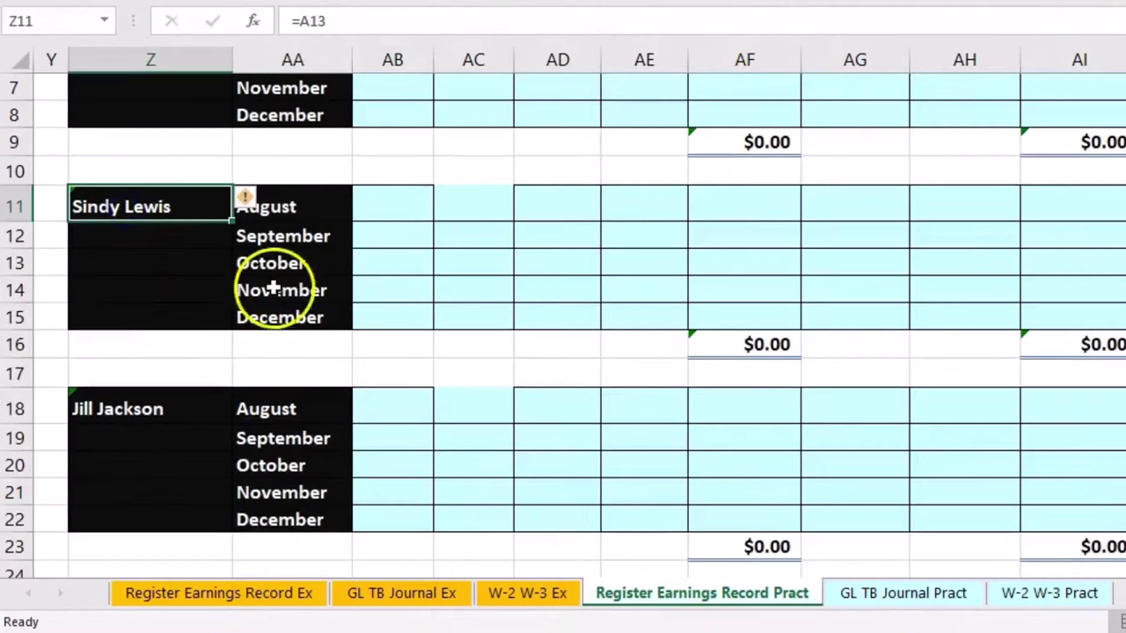
pyautogui.moveTo(315, 206); pyautogui.dragTo(303, 280)
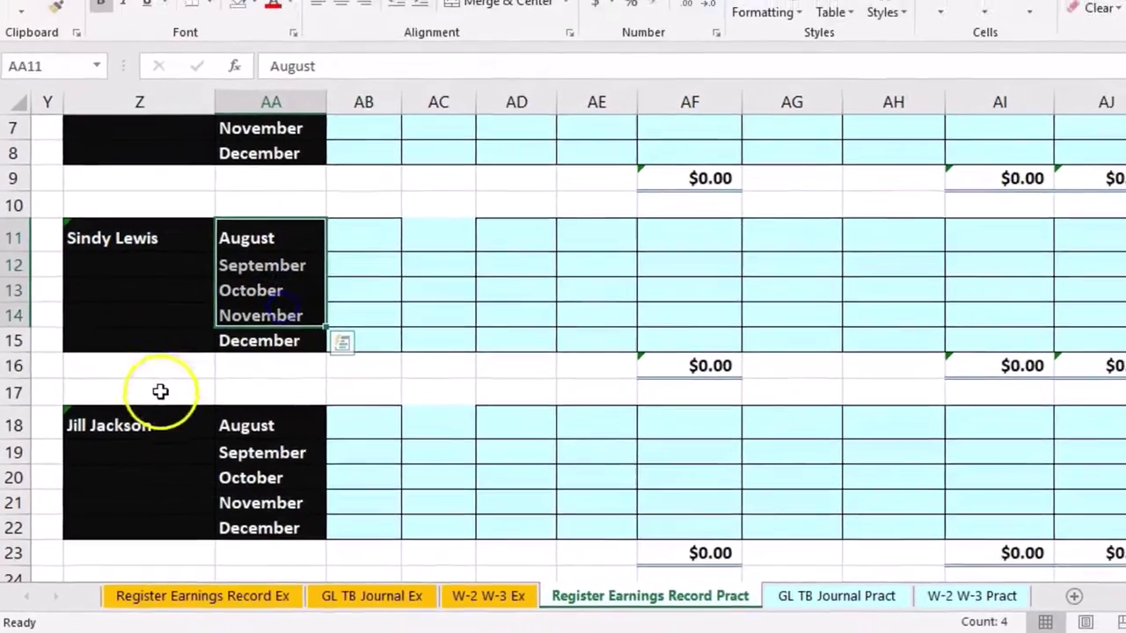
pyautogui.click(123, 409)
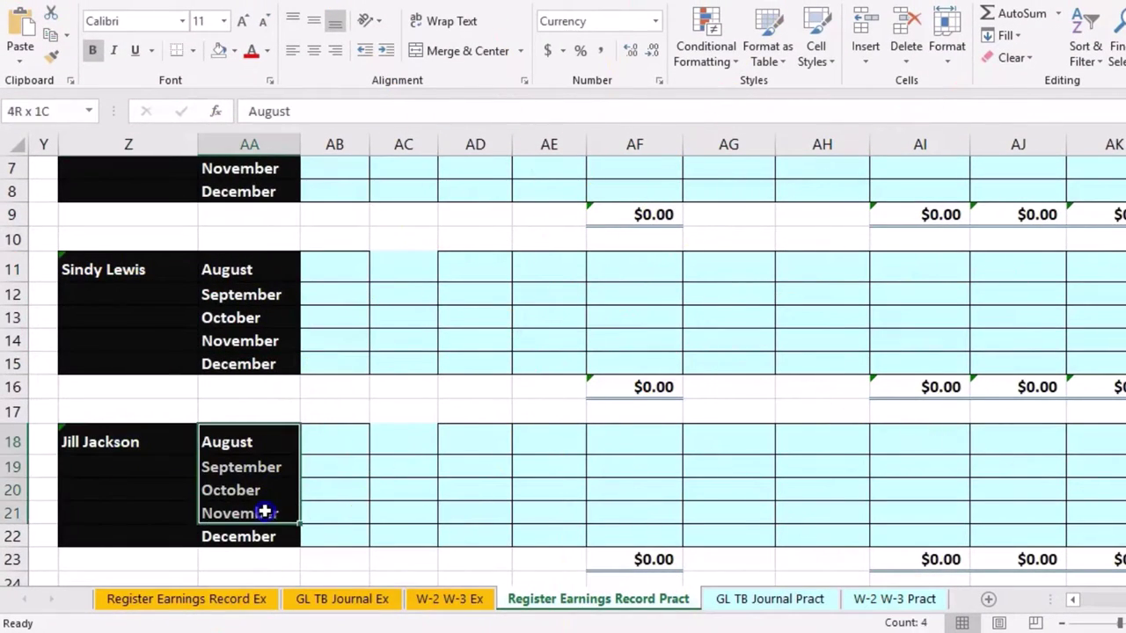
pyautogui.scroll(-2, 264, 512)
pyautogui.moveTo(189, 461); pyautogui.dragTo(273, 464)
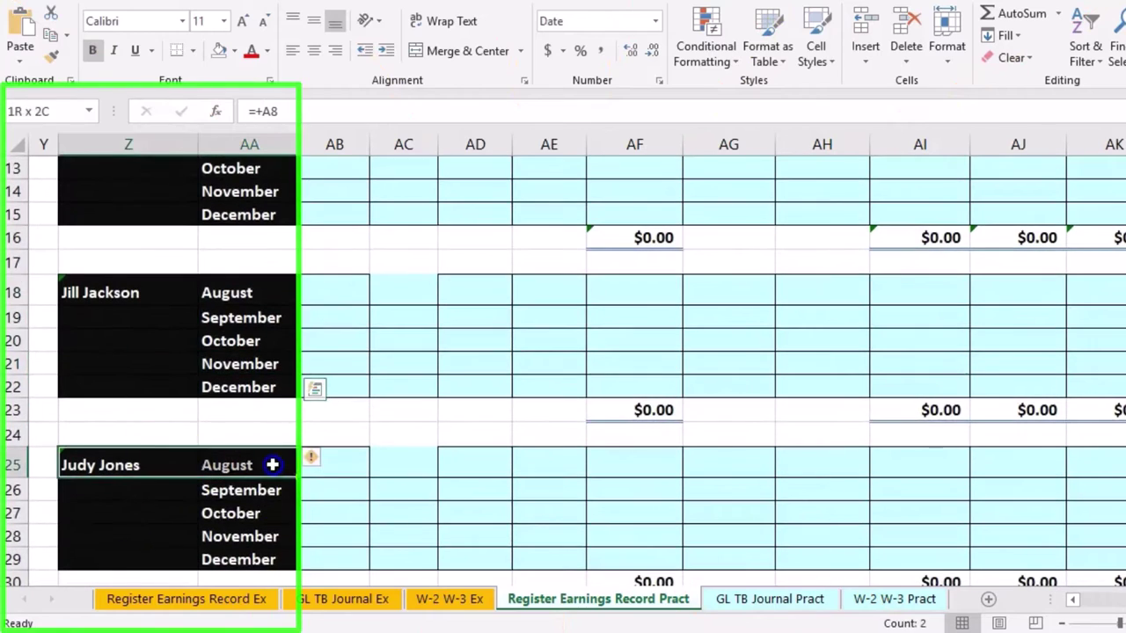
pyautogui.scroll(-2, 228, 505)
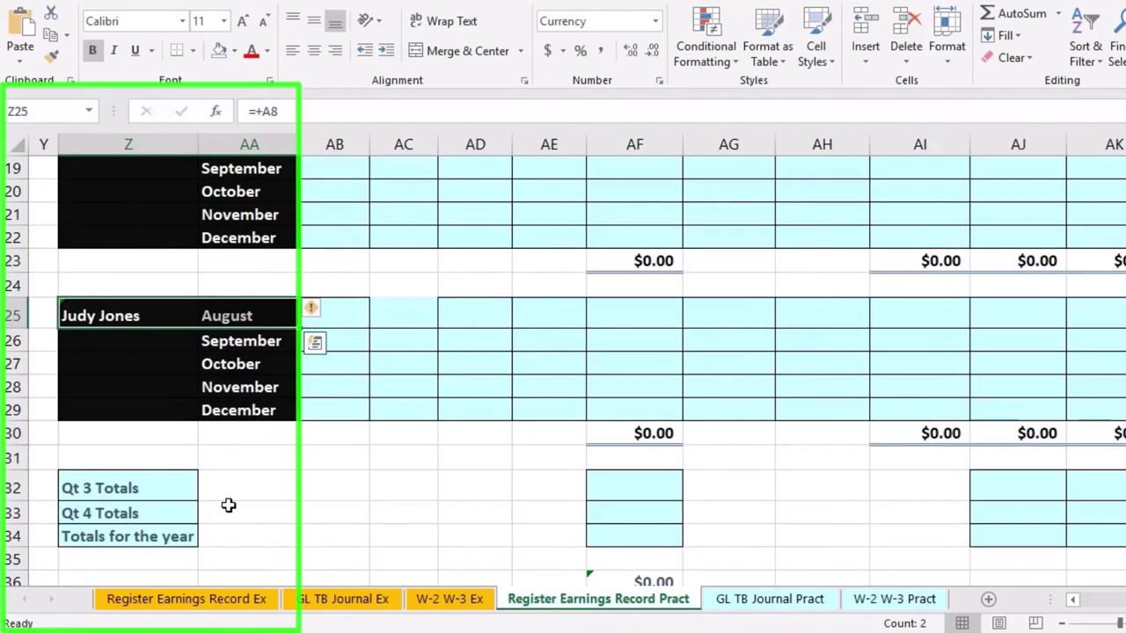
pyautogui.scroll(6, 230, 505)
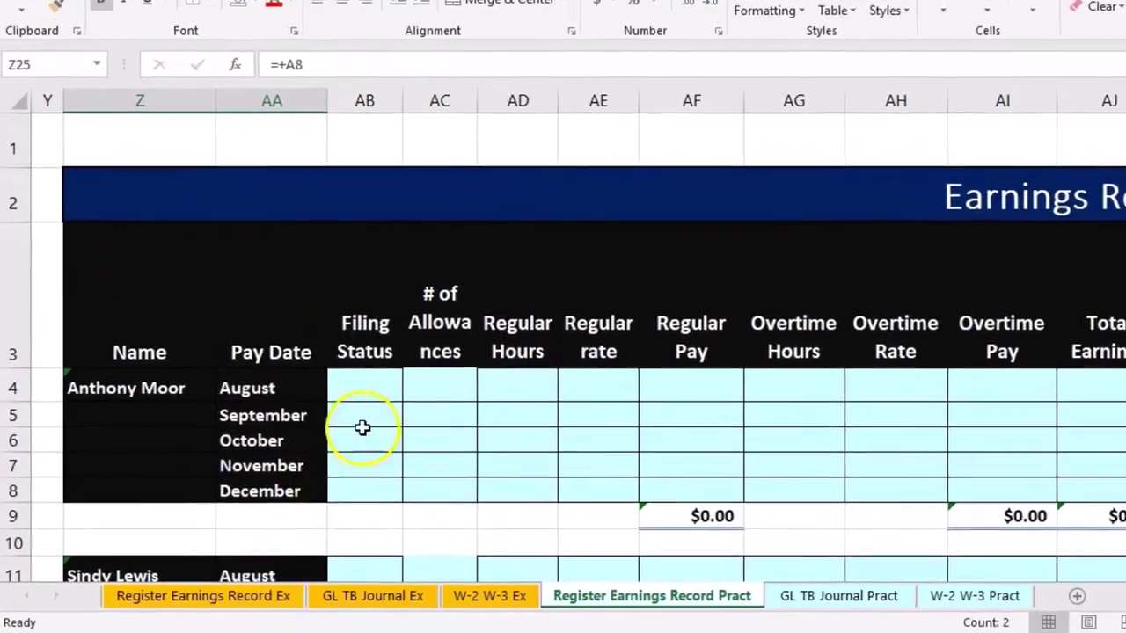
# Compare the empty August filing status cell AB4 with the first employee's filing status and allowances in the payroll register
pyautogui.click(363, 395)
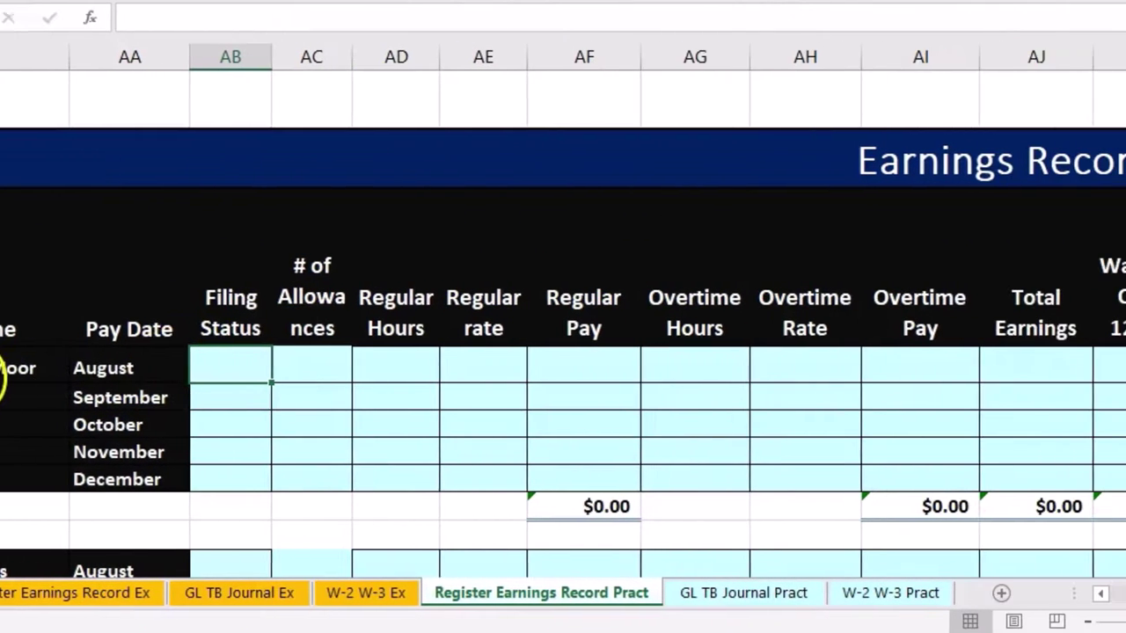
pyautogui.moveTo(1055, 595); pyautogui.dragTo(935, 593)
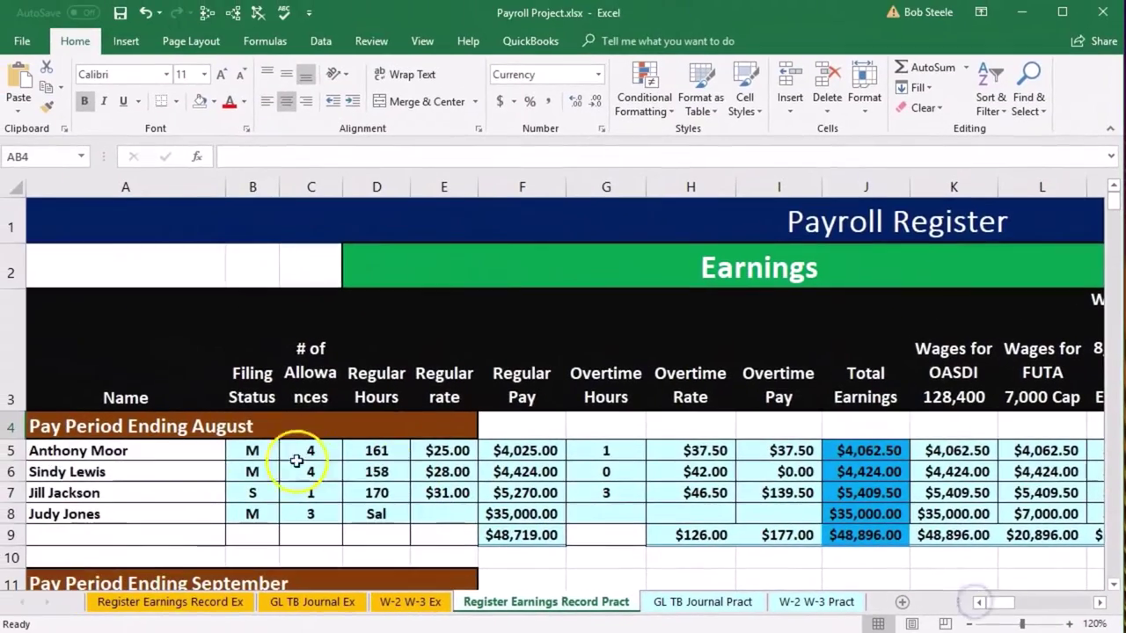
pyautogui.click(252, 451)
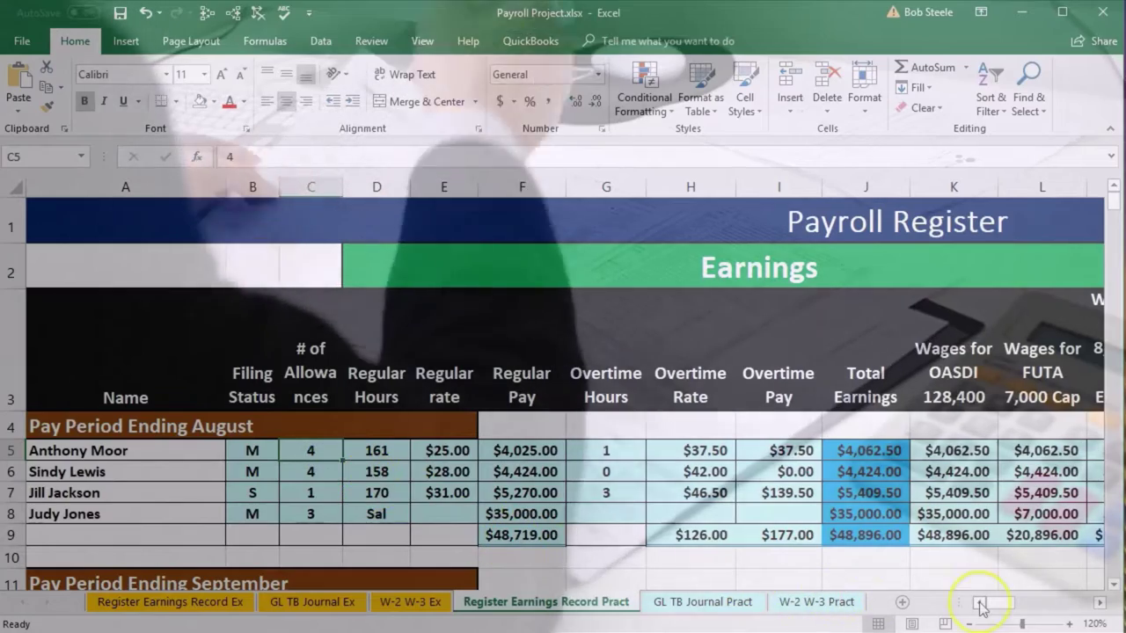
pyautogui.moveTo(1000, 603); pyautogui.dragTo(1043, 607)
# Link the first employee's August filing status in AB4 to the payroll register with the formula =B5
pyautogui.click(591, 422)
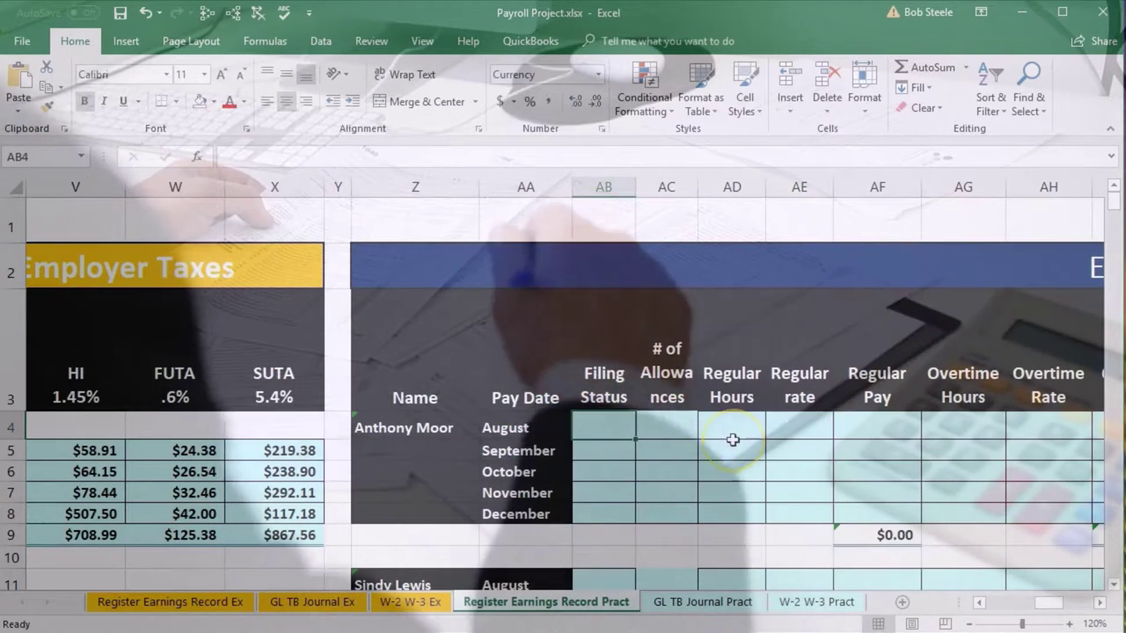
pyautogui.write('=')
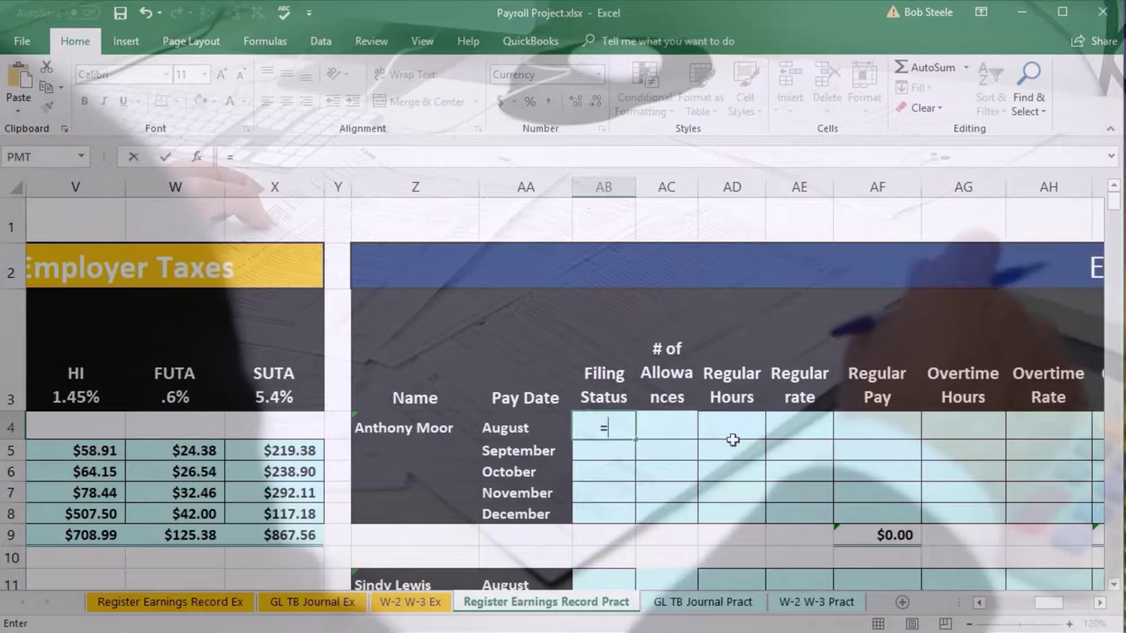
pyautogui.press('Left')
pyautogui.press('Left')
pyautogui.press('Left')
pyautogui.press('Left')
pyautogui.press('Left')
pyautogui.press('Left')
pyautogui.press('Left')
pyautogui.press('Left')
pyautogui.press('Left')
pyautogui.press('Left')
pyautogui.press('Left')
pyautogui.press('Left')
pyautogui.press('Left')
pyautogui.press('Left')
pyautogui.press('Left')
pyautogui.press('Left')
pyautogui.press('Left')
pyautogui.press('Left')
pyautogui.press('Left')
pyautogui.press('Left')
pyautogui.press('Left')
pyautogui.press('Left')
pyautogui.press('Left')
pyautogui.press('Left')
pyautogui.press('Left')
pyautogui.press('Left')
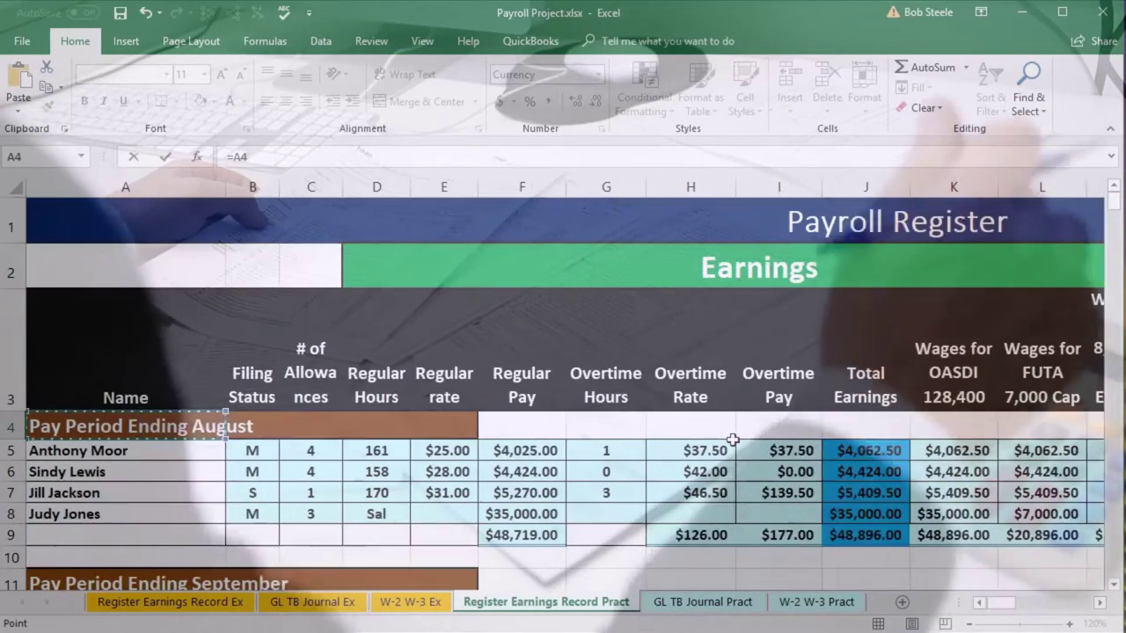
pyautogui.press('Down')
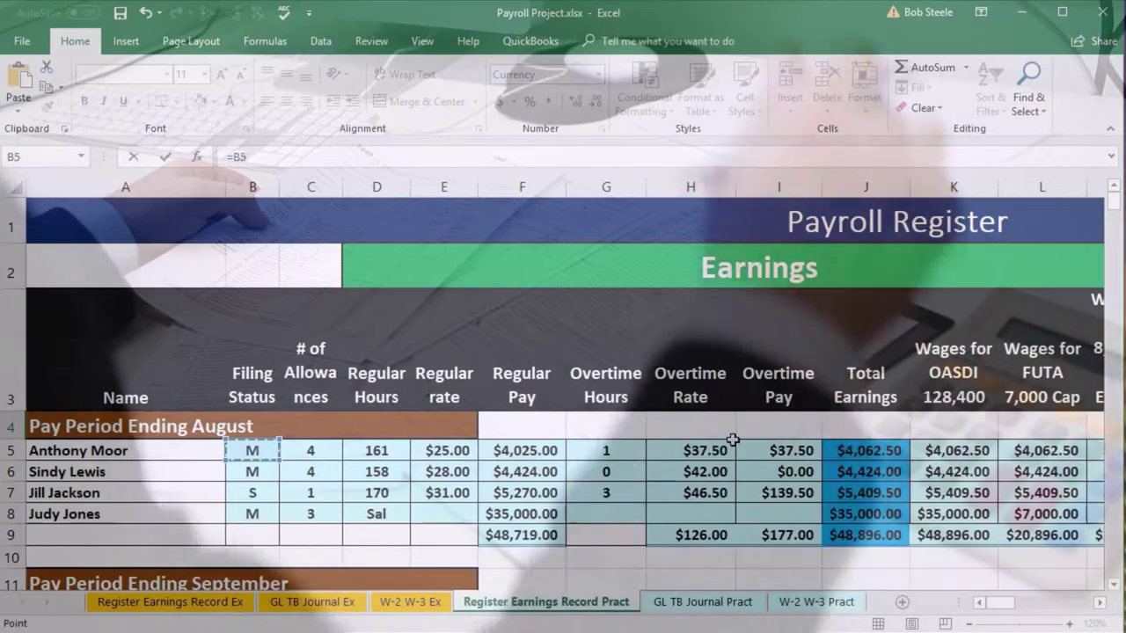
pyautogui.press('Tab')
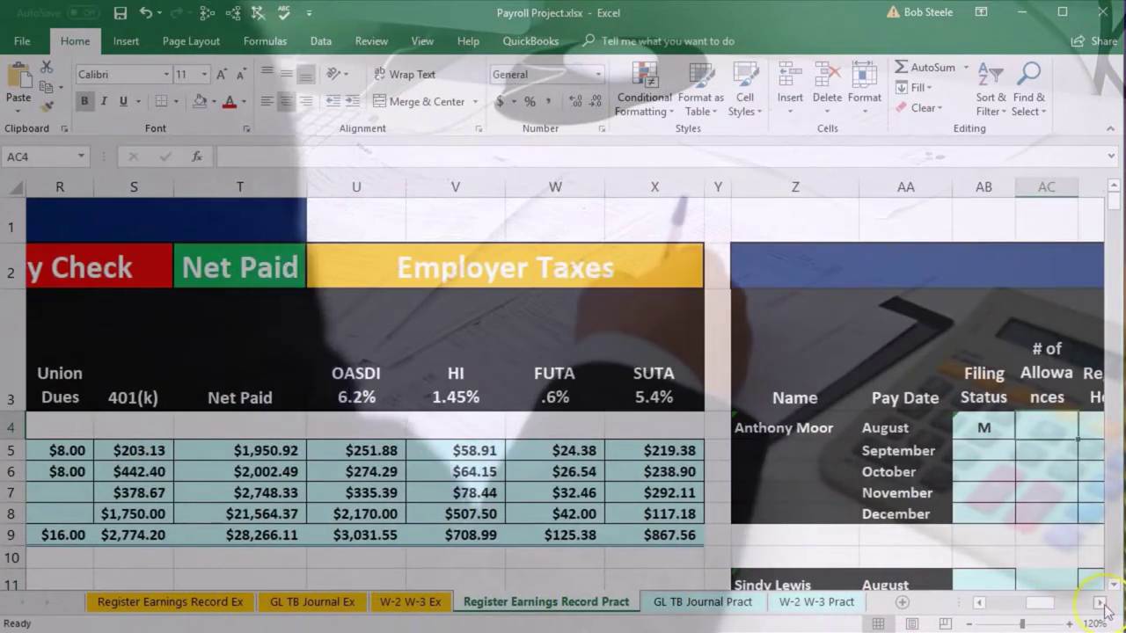
# Inspect the link formula in AB4 and go through the adjoining August cells from allowances to regular rate
pyautogui.hscroll(2, 942, 502)
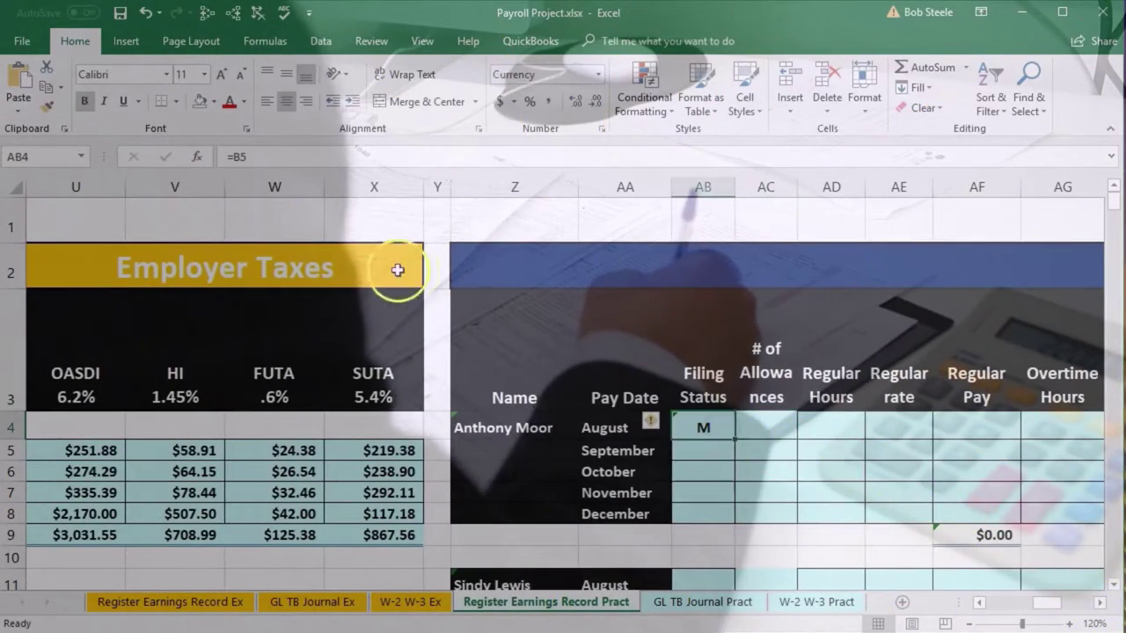
pyautogui.doubleClick(700, 427)
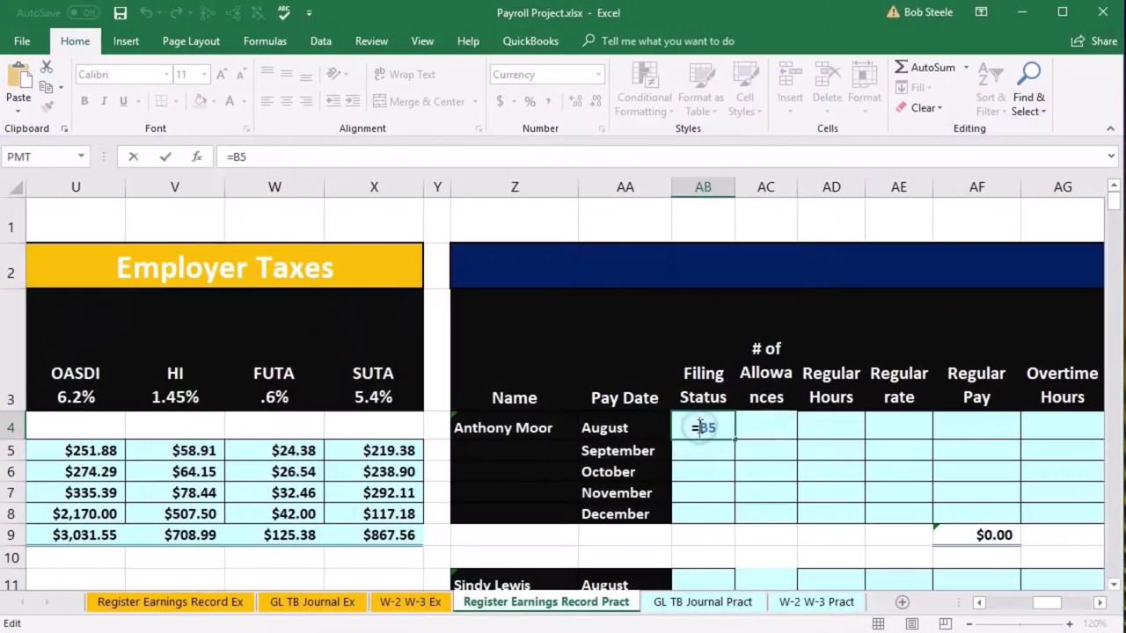
pyautogui.click(699, 428)
pyautogui.hscroll(1, 679, 495)
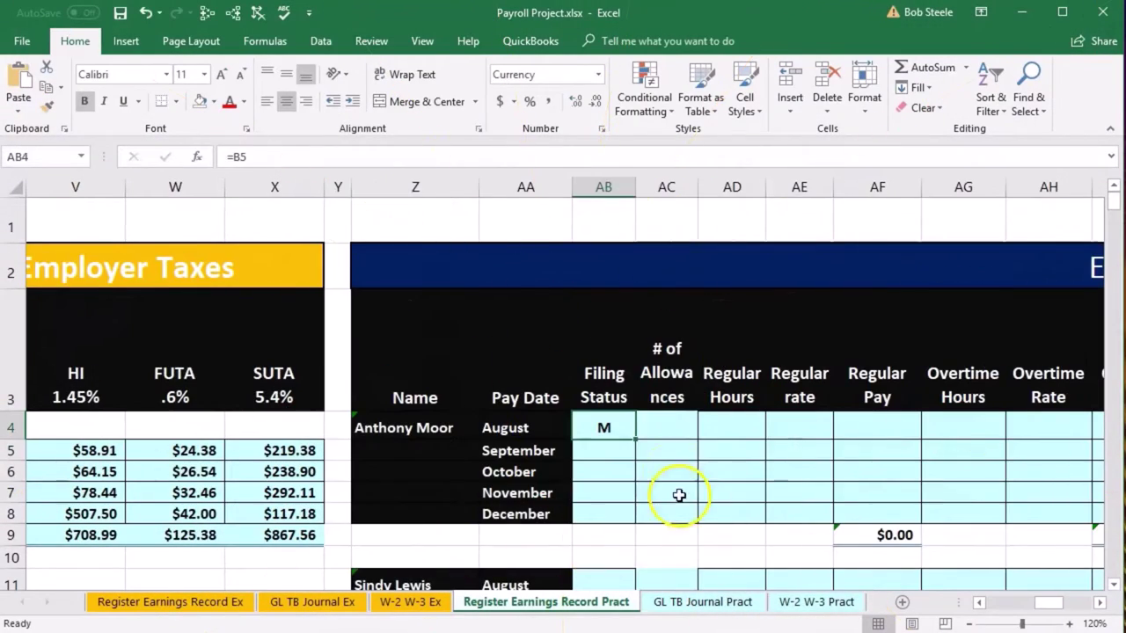
pyautogui.click(662, 431)
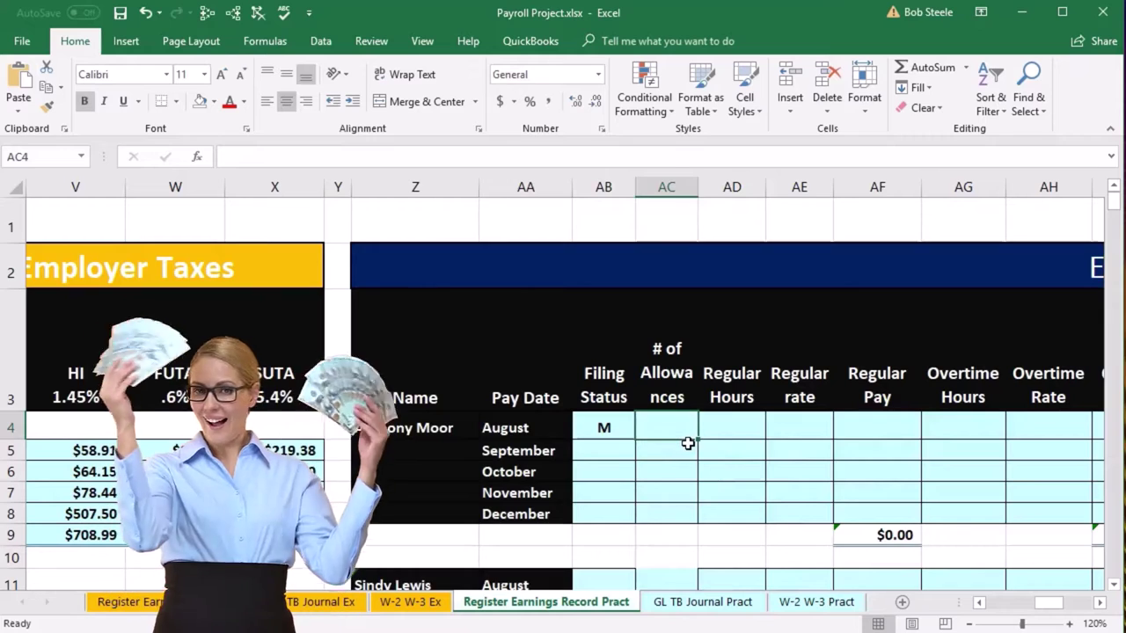
pyautogui.press('Right')
pyautogui.press('Right')
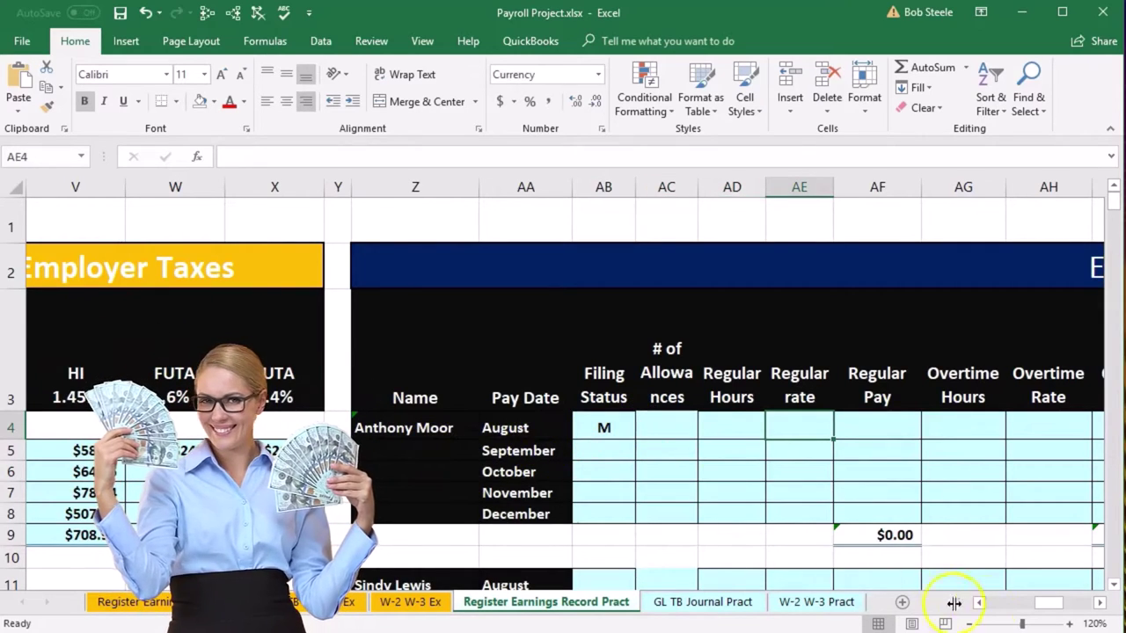
# Examine the first employee's August filing status, allowances, regular hours and regular rate in the payroll register
pyautogui.moveTo(1046, 607); pyautogui.dragTo(982, 605)
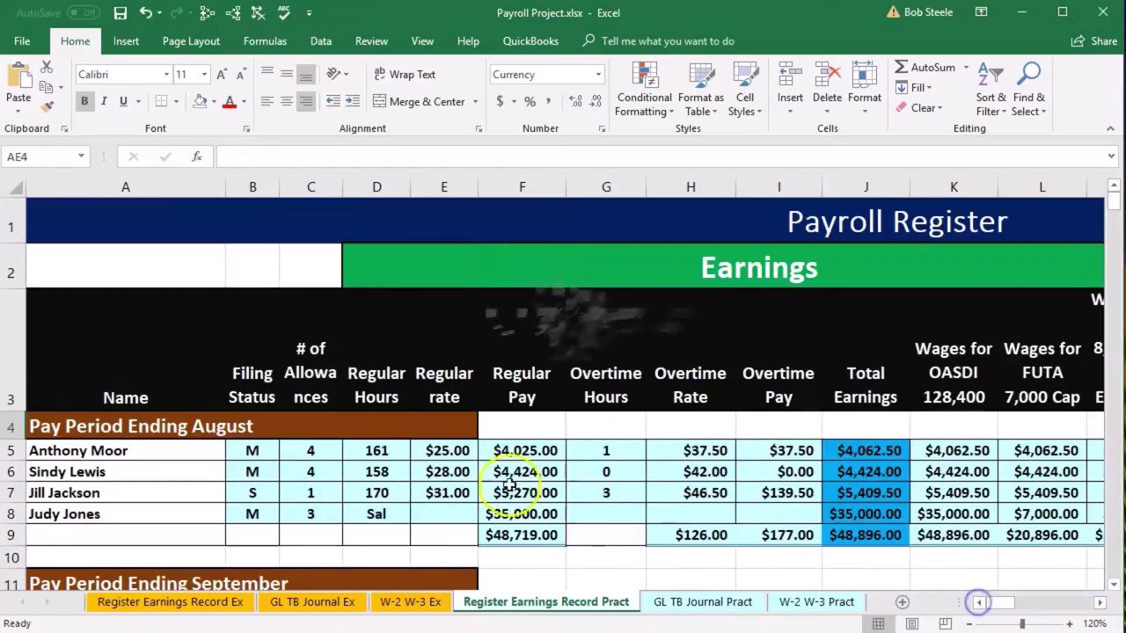
pyautogui.click(327, 450)
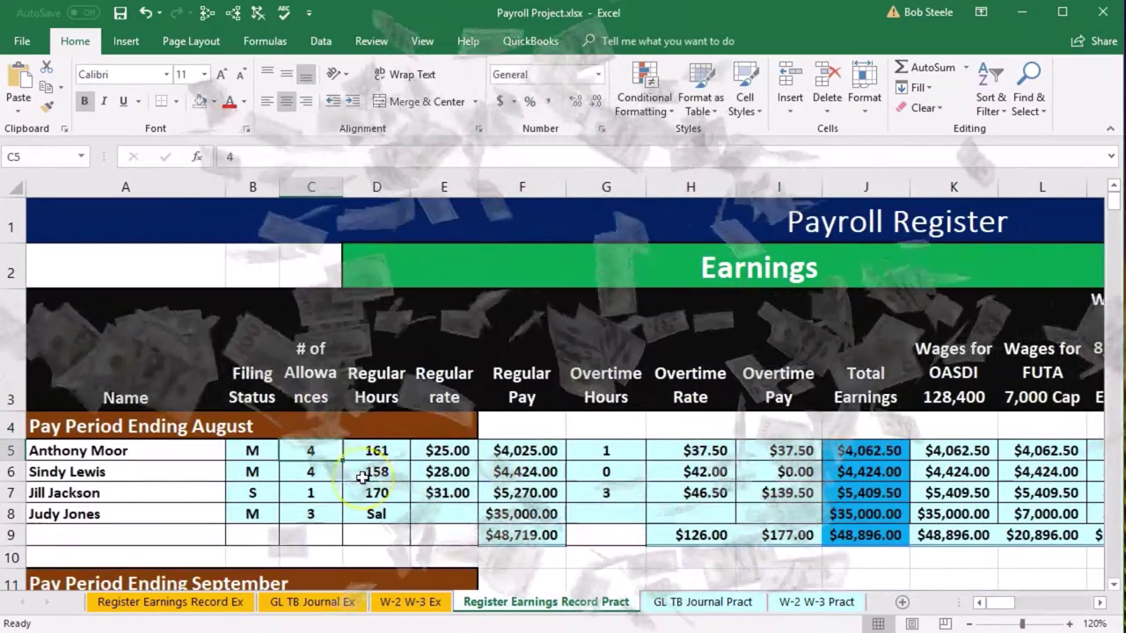
pyautogui.press('Right')
pyautogui.press('Right')
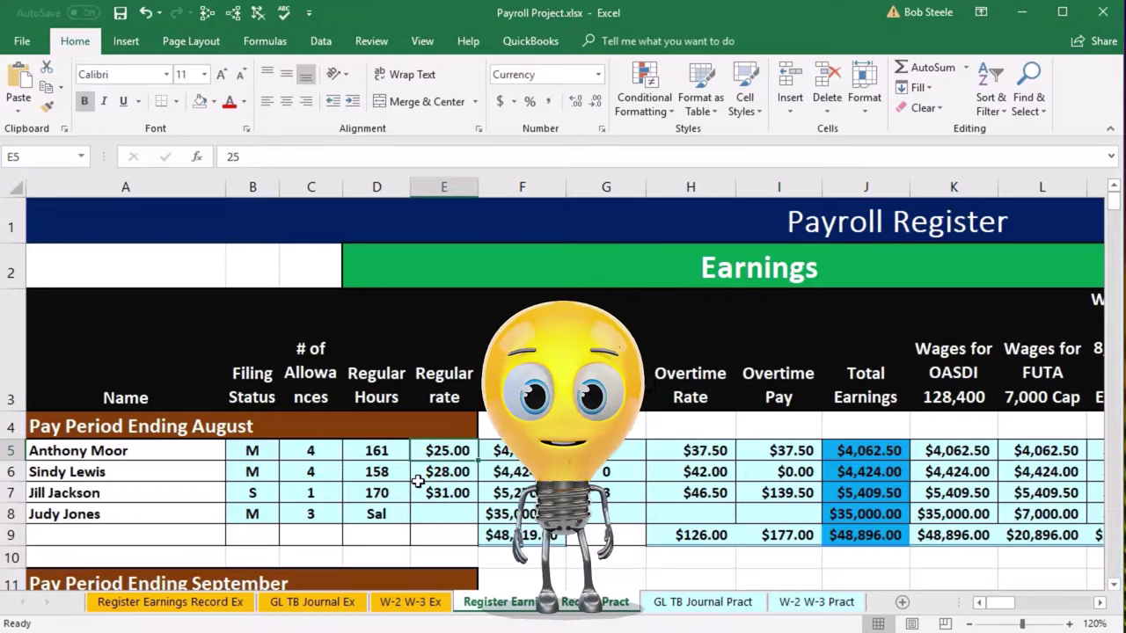
pyautogui.click(264, 453)
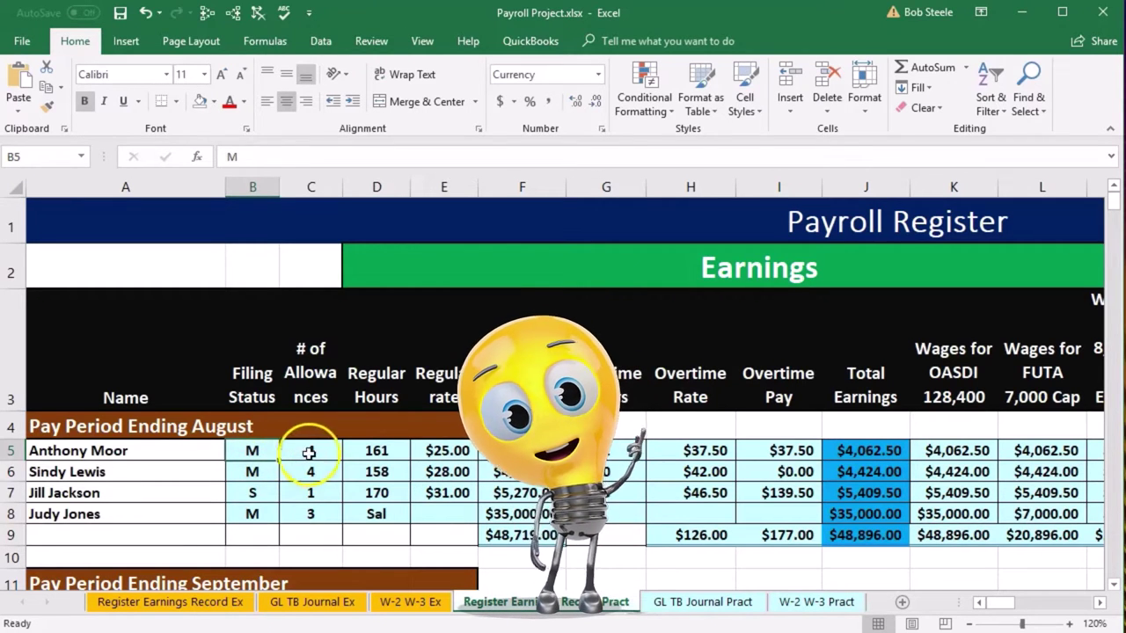
pyautogui.click(309, 452)
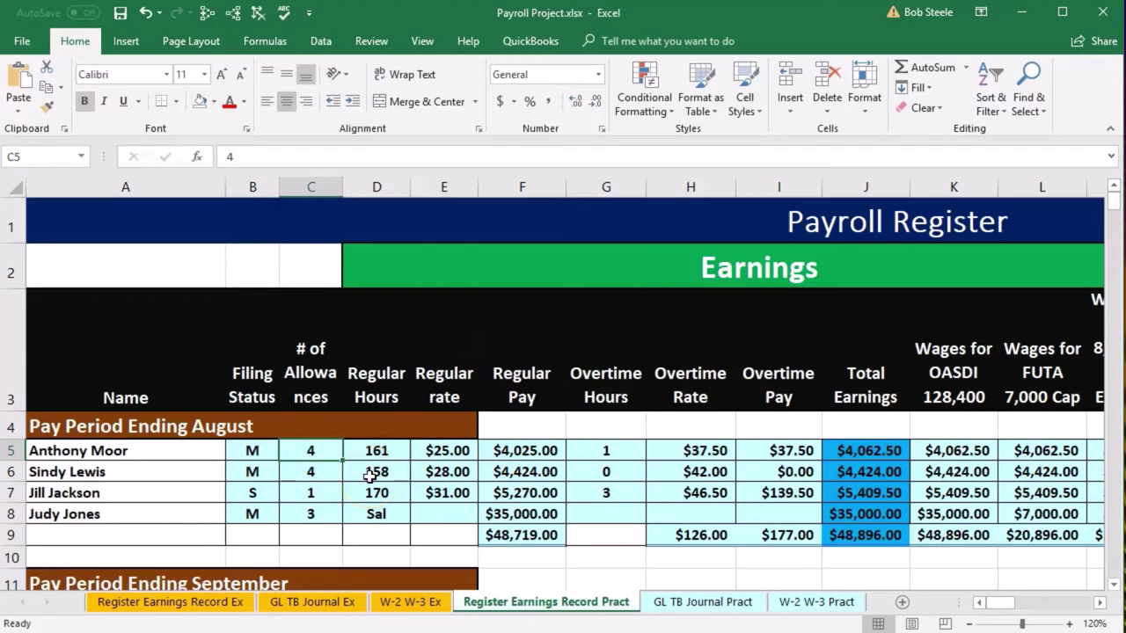
pyautogui.click(387, 454)
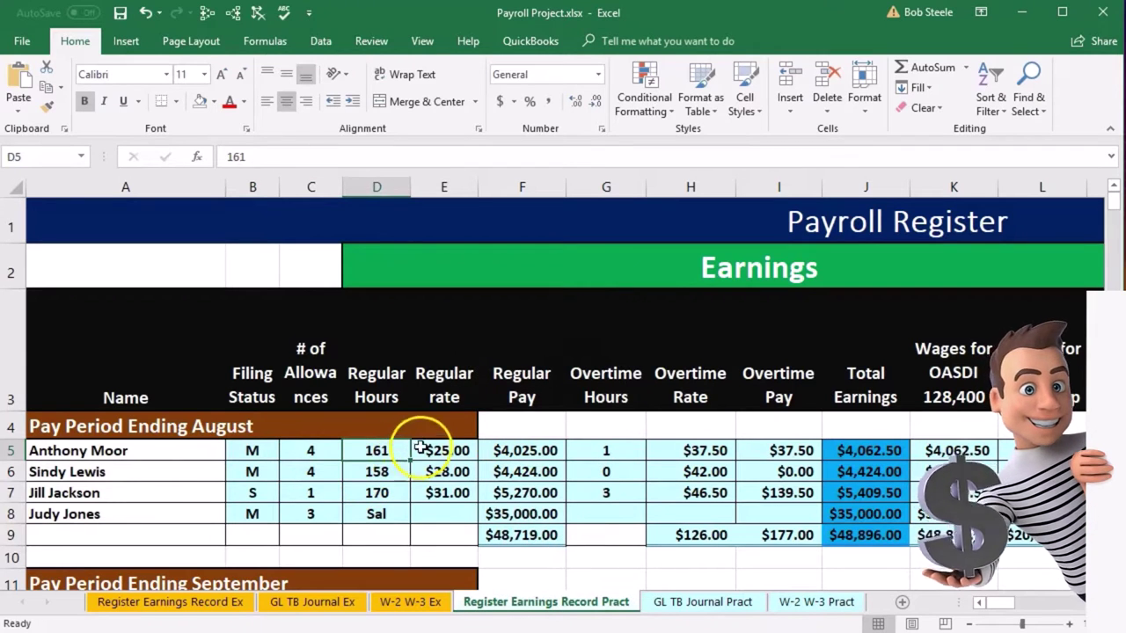
# Examine the first employee's August row in the payroll register, from regular rate across the remaining earnings and deduction columns
pyautogui.click(422, 450)
pyautogui.press('Right')
pyautogui.press('Right')
pyautogui.press('Right')
pyautogui.press('Right')
pyautogui.press('Right')
pyautogui.press('Right')
pyautogui.press('Right')
pyautogui.press('Right')
pyautogui.press('Right')
pyautogui.press('Right')
pyautogui.press('Right')
pyautogui.press('Right')
pyautogui.press('Right')
pyautogui.press('Right')
pyautogui.press('Right')
pyautogui.press('Right')
pyautogui.press('Right')
pyautogui.press('Right')
pyautogui.press('Right')
pyautogui.press('Right')
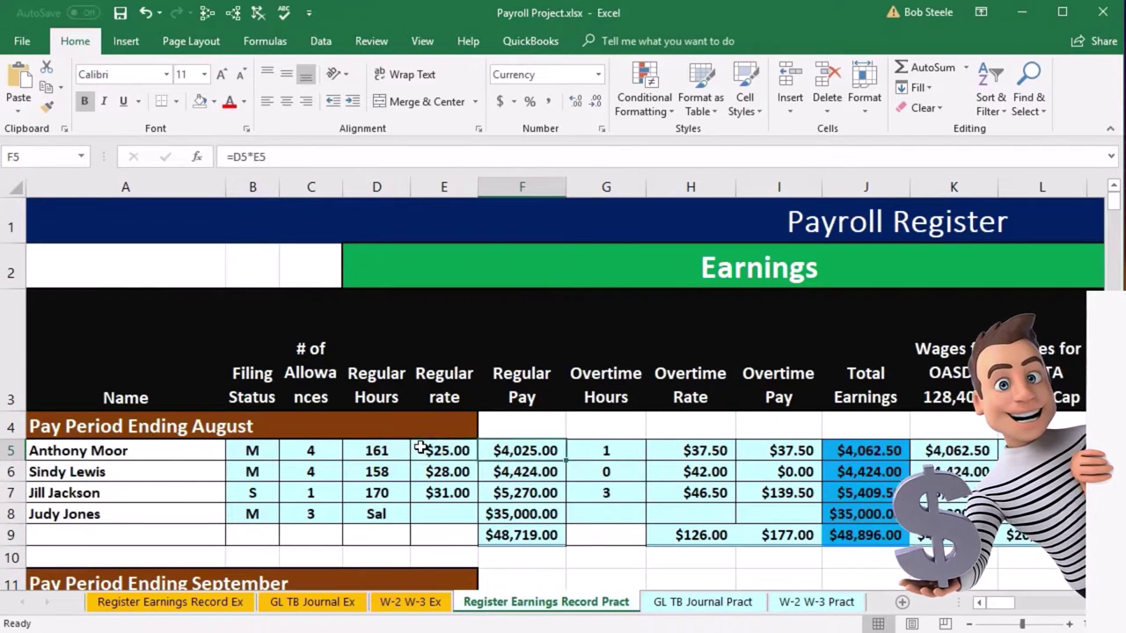
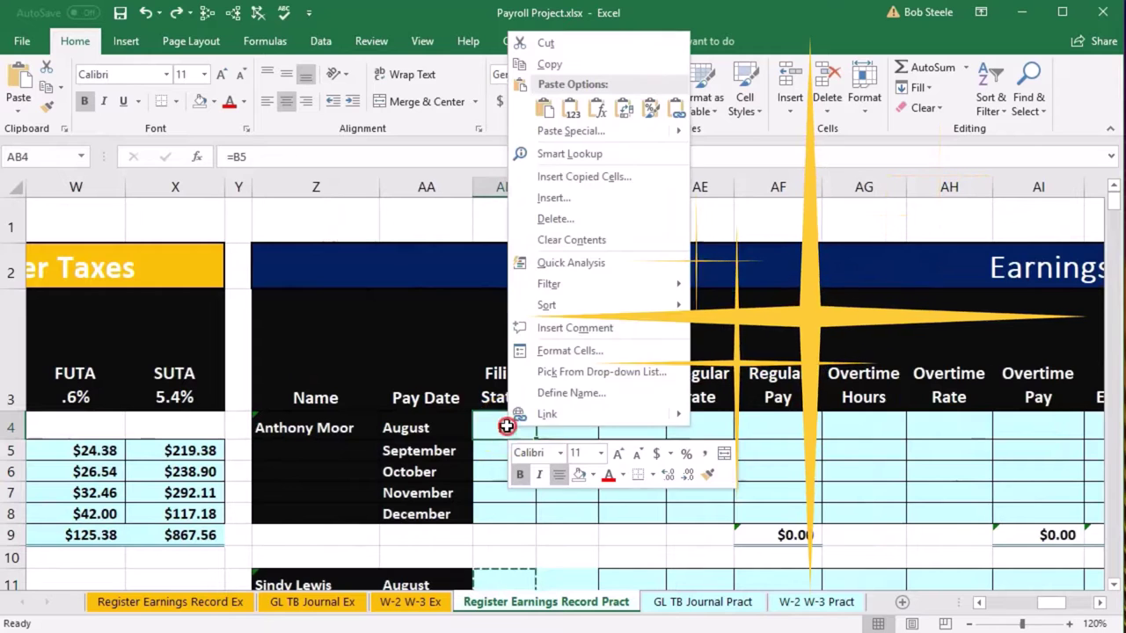
# Copy the link formula in AB4 and paste only the formula across AC4:AT4 to fill the first employee's August row
pyautogui.click(537, 70)
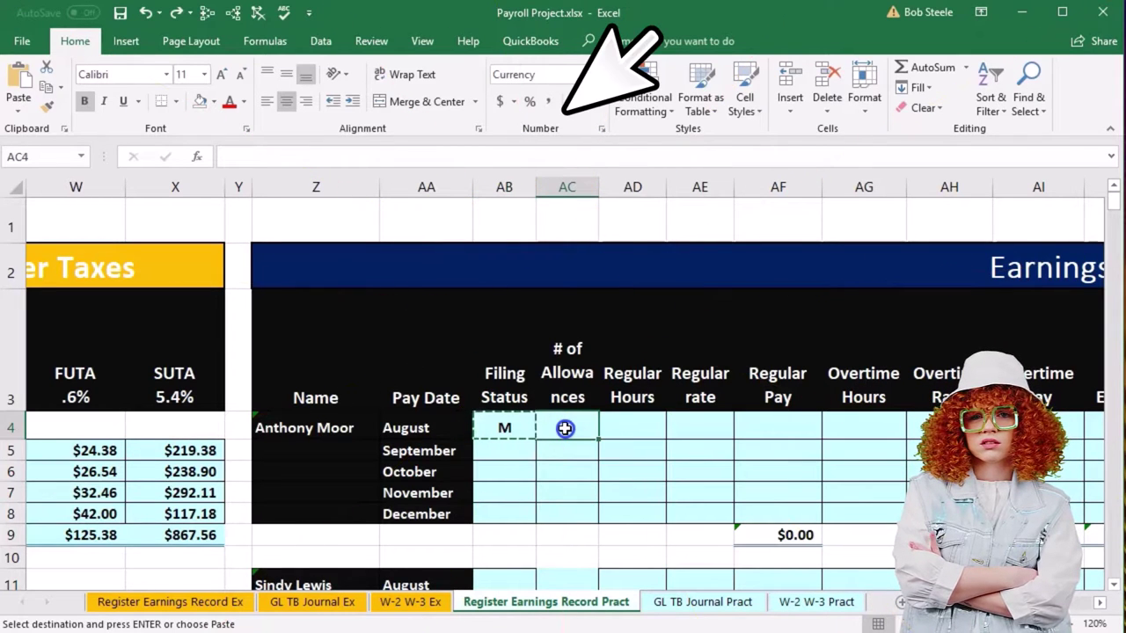
pyautogui.moveTo(565, 428); pyautogui.dragTo(1107, 426)
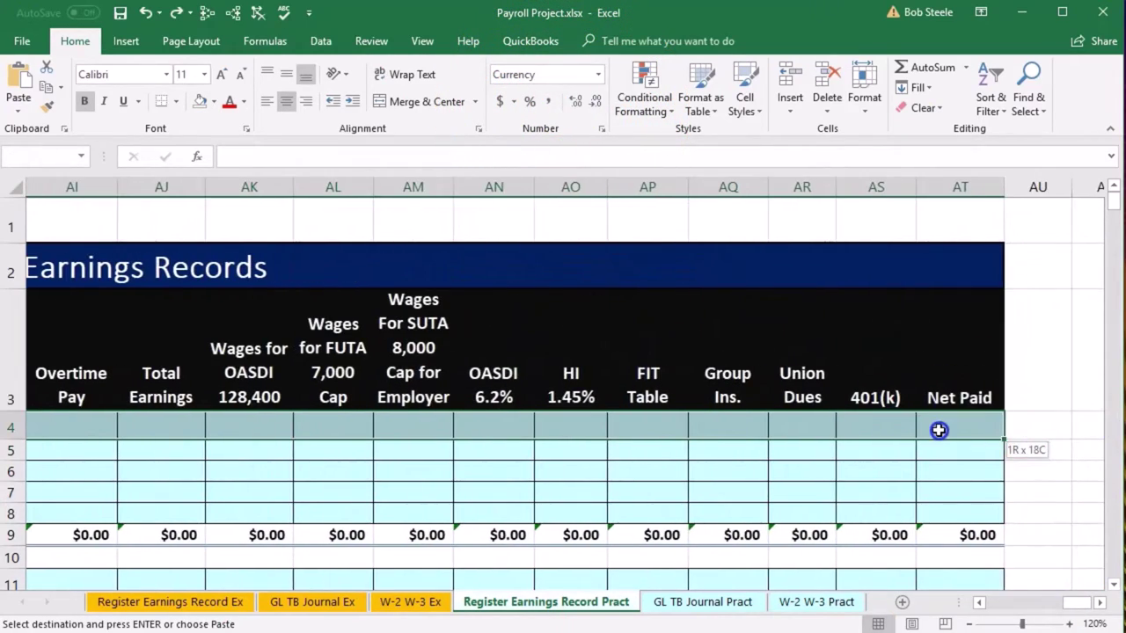
pyautogui.moveTo(938, 430); pyautogui.dragTo(937, 429)
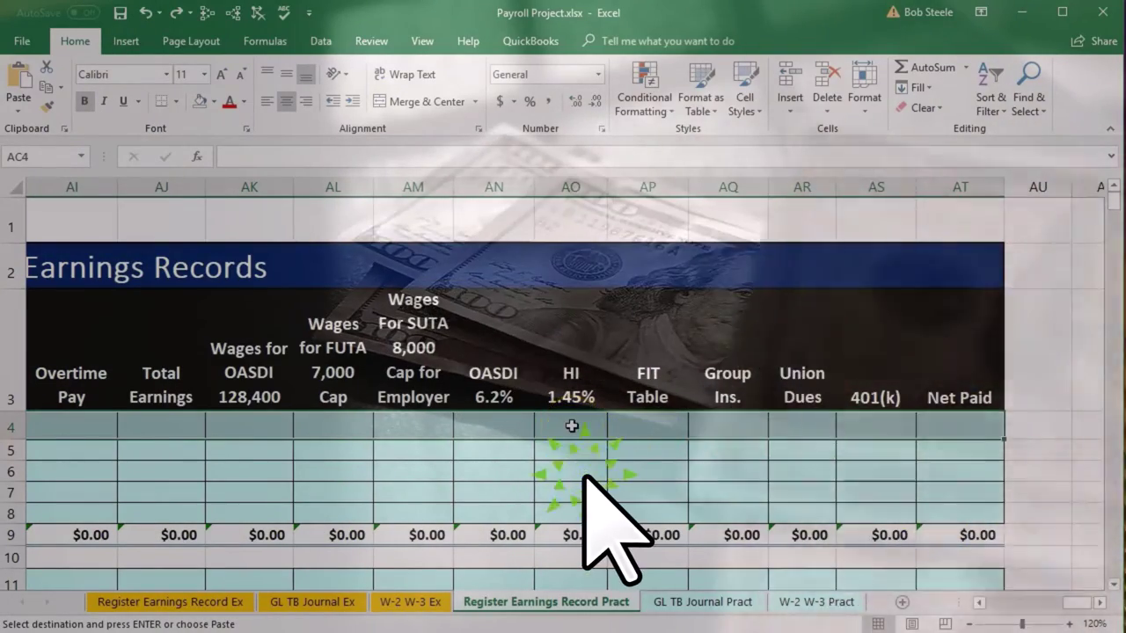
pyautogui.rightClick(571, 426)
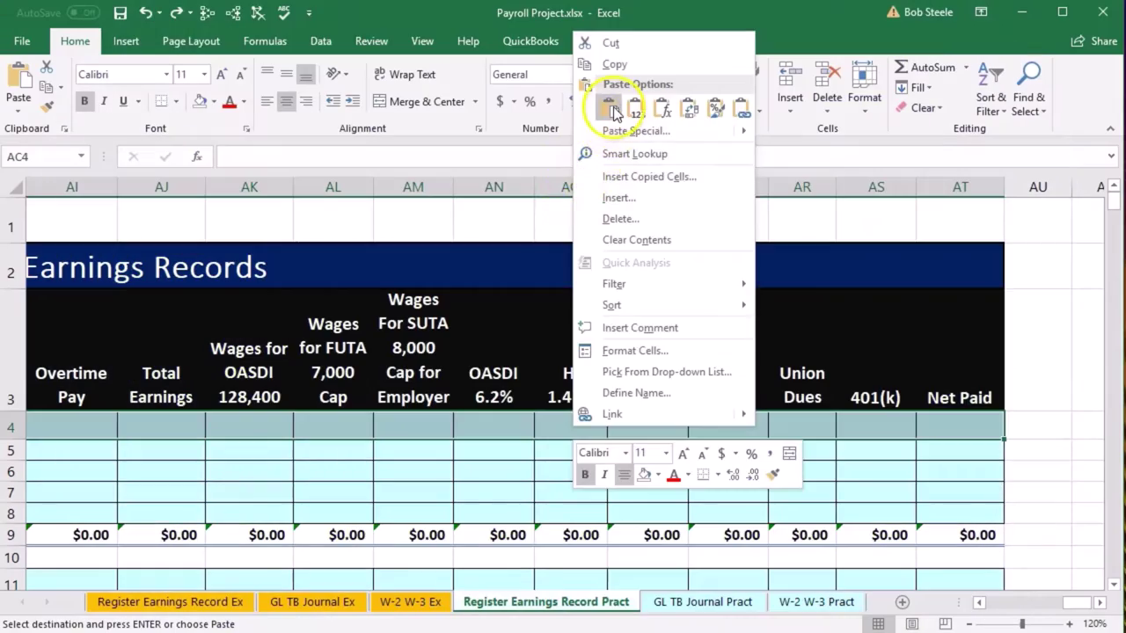
pyautogui.click(608, 108)
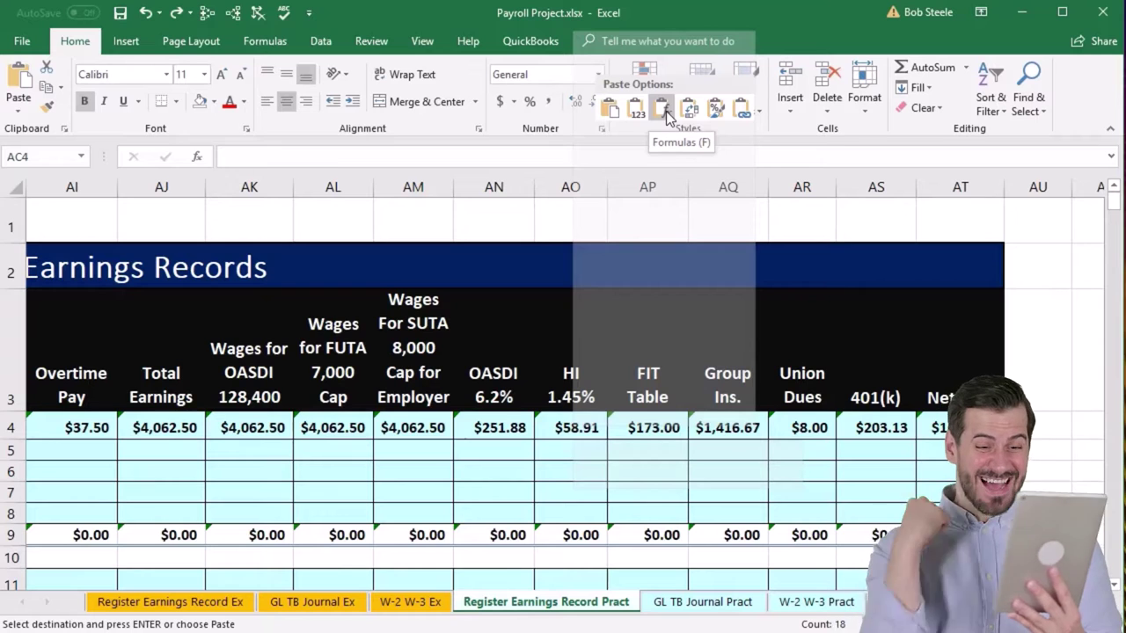
pyautogui.click(665, 111)
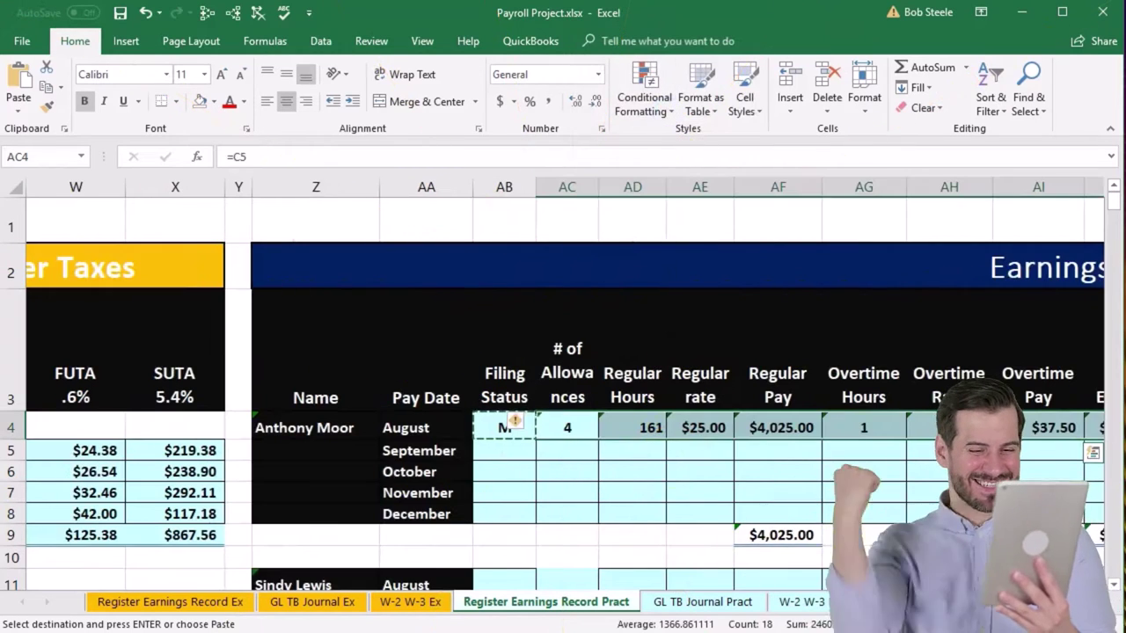
# Check the link formulas in the first employee's August row from regular rate through 401(k), along with the totals in row 9
pyautogui.click(719, 464)
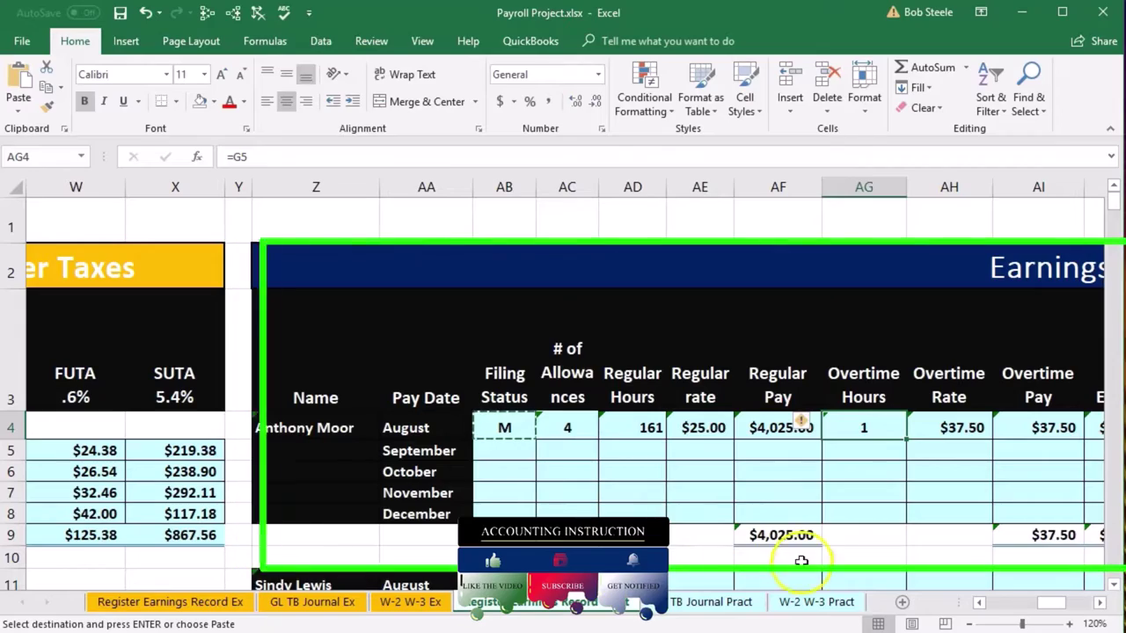
pyautogui.click(690, 435)
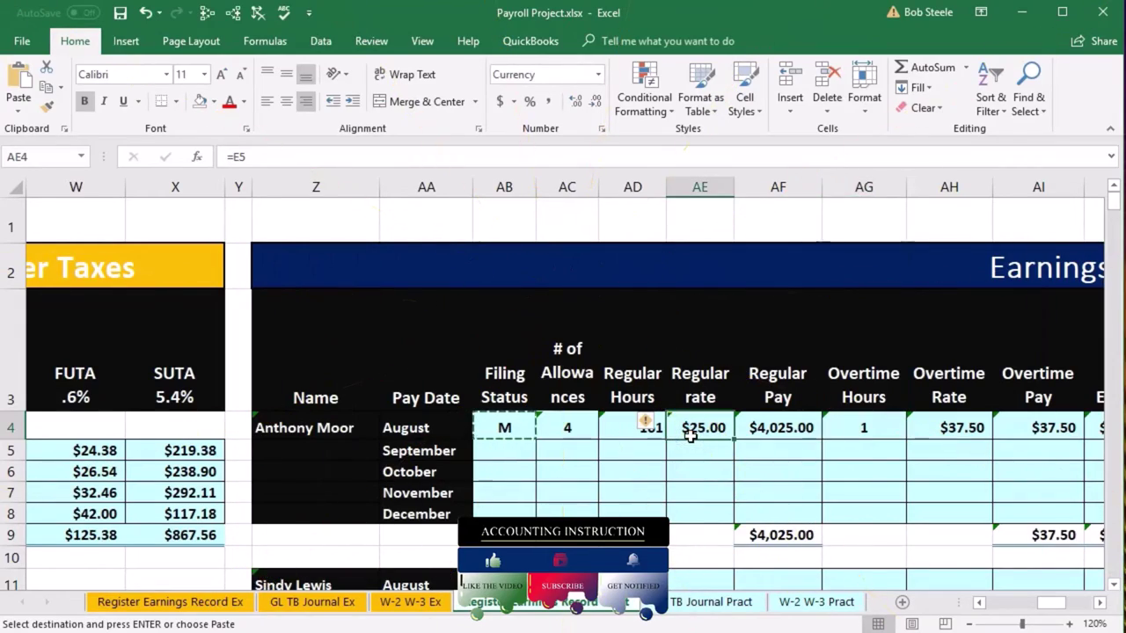
pyautogui.press('Right')
pyautogui.press('Right')
pyautogui.press('Right')
pyautogui.press('Right')
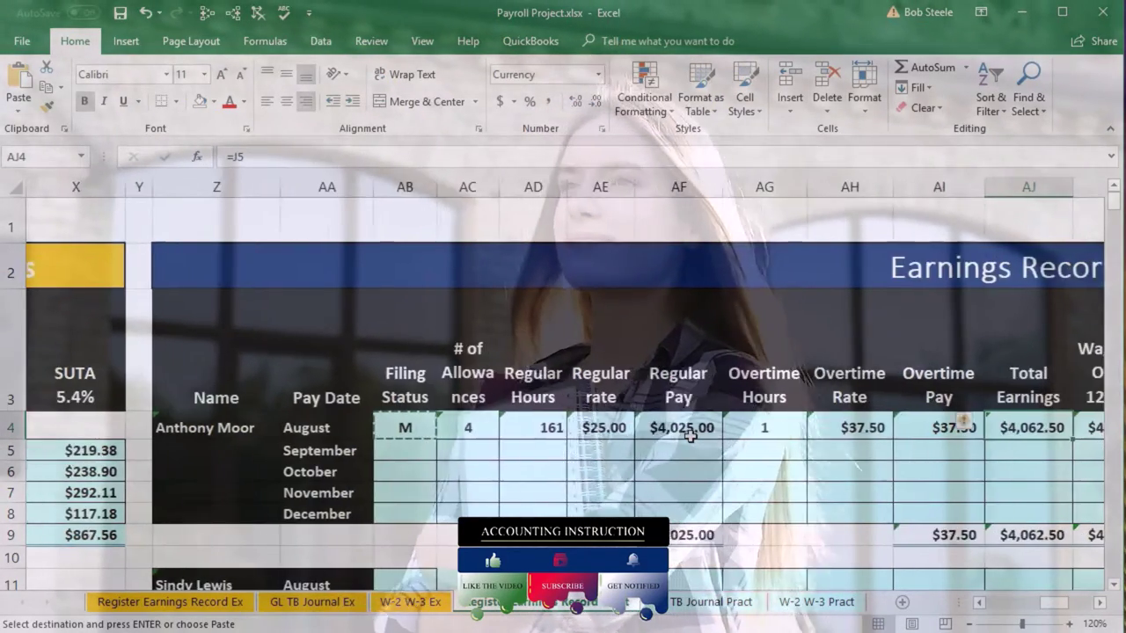
pyautogui.press('Right')
pyautogui.press('Right')
pyautogui.press('Right')
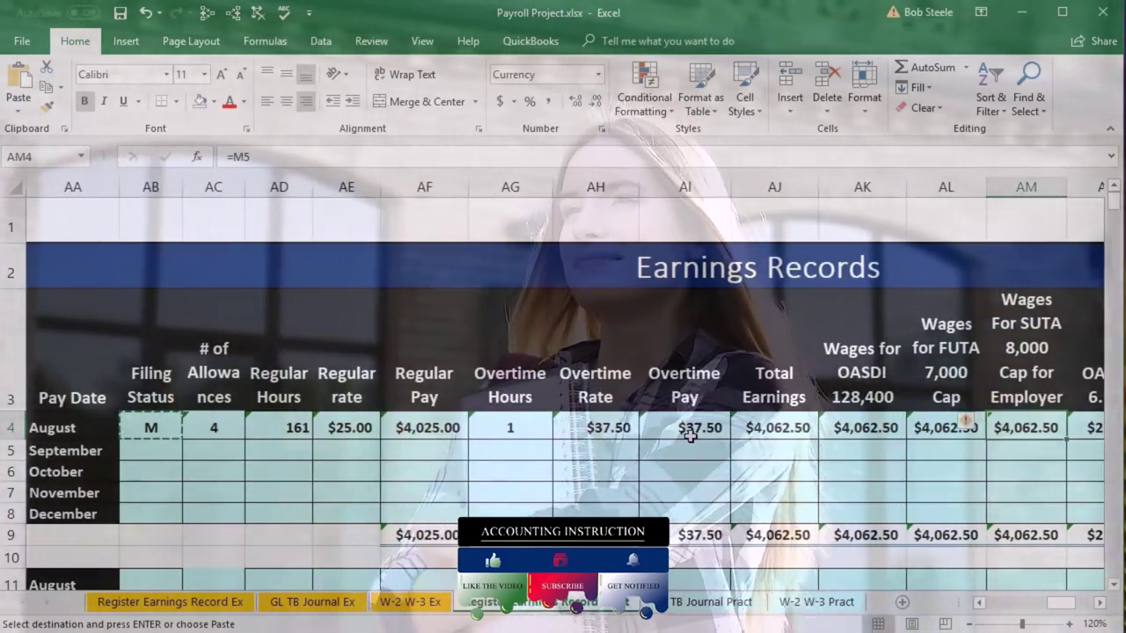
pyautogui.press('Right')
pyautogui.press('Right')
pyautogui.press('Right')
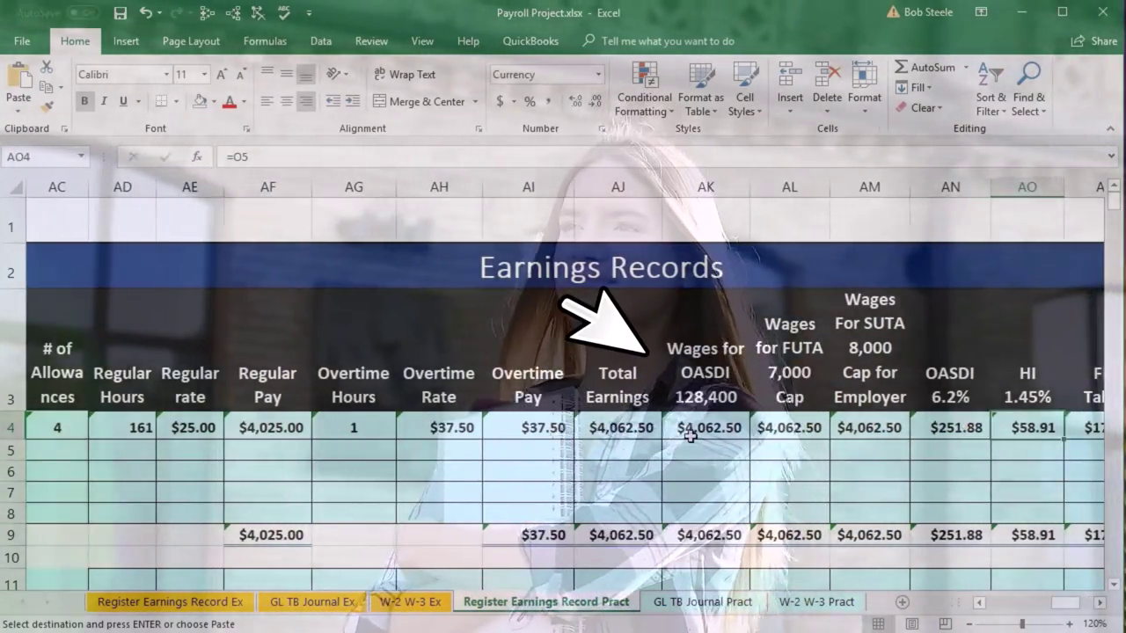
pyautogui.press('Right')
pyautogui.press('Right')
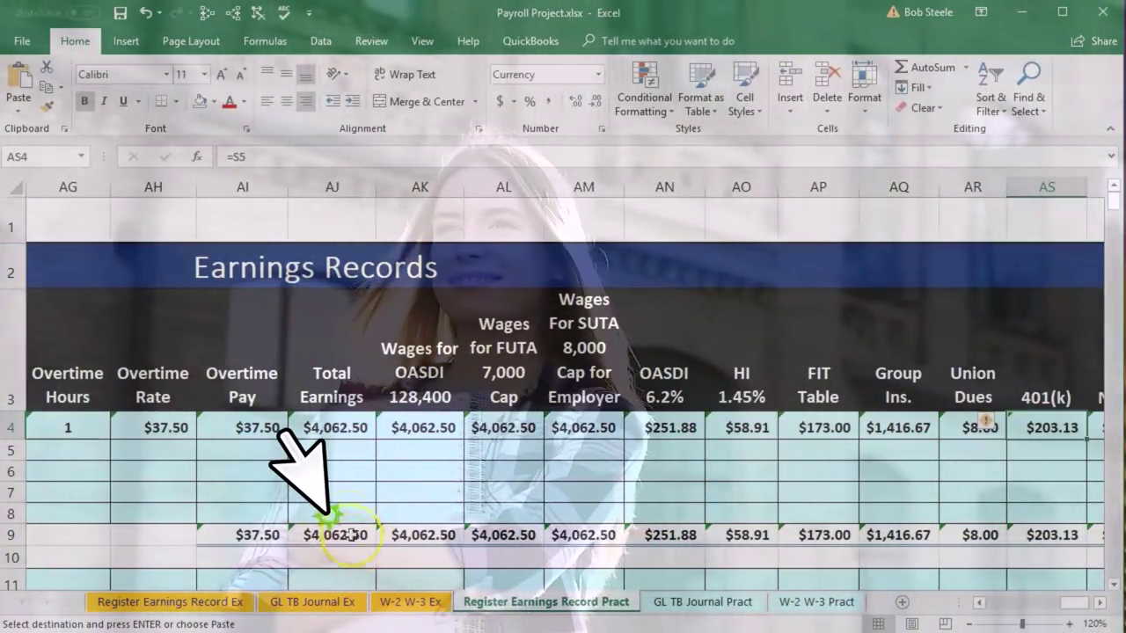
pyautogui.click(329, 428)
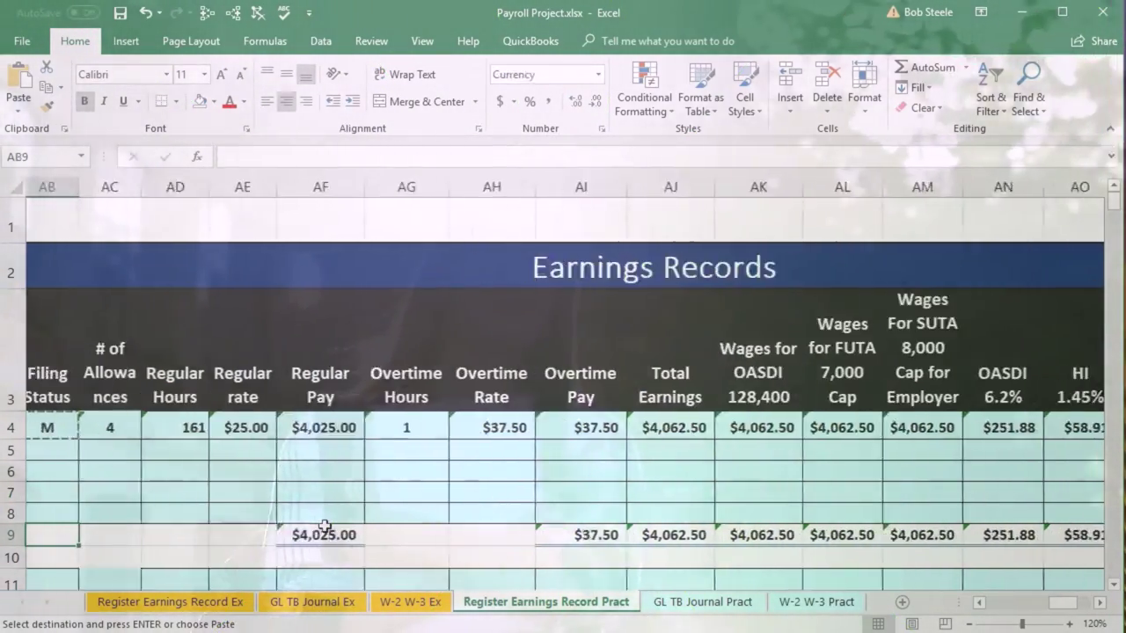
pyautogui.press('Left')
pyautogui.press('Left')
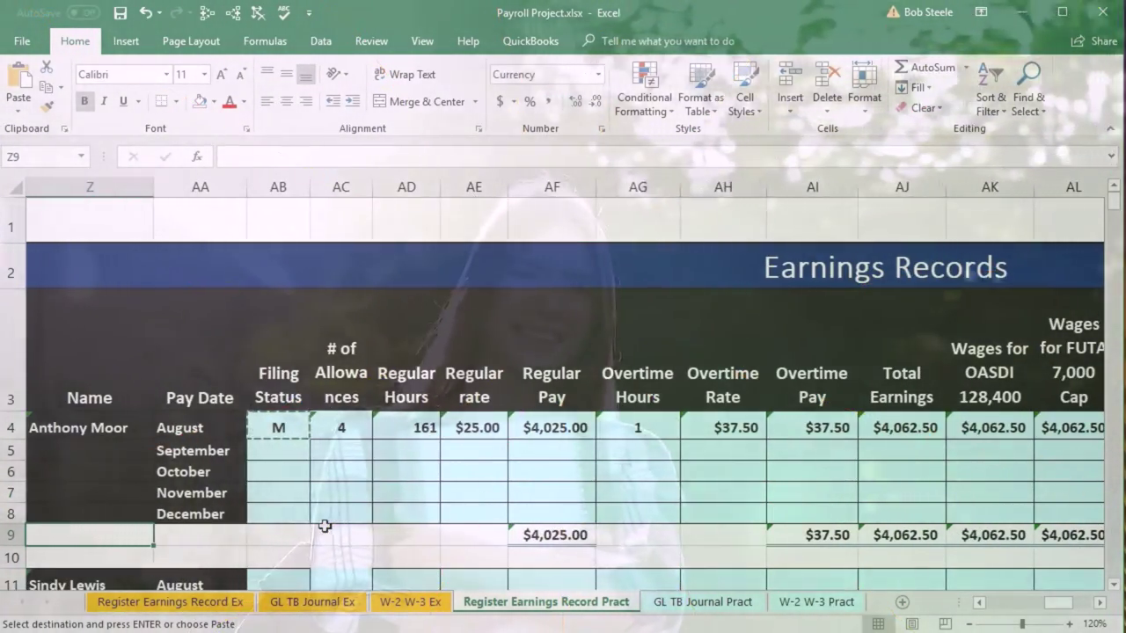
# Link the second employee's August filing status in AB11 to the payroll register with the formula =B6
pyautogui.press('Down')
pyautogui.press('Down')
pyautogui.press('Down')
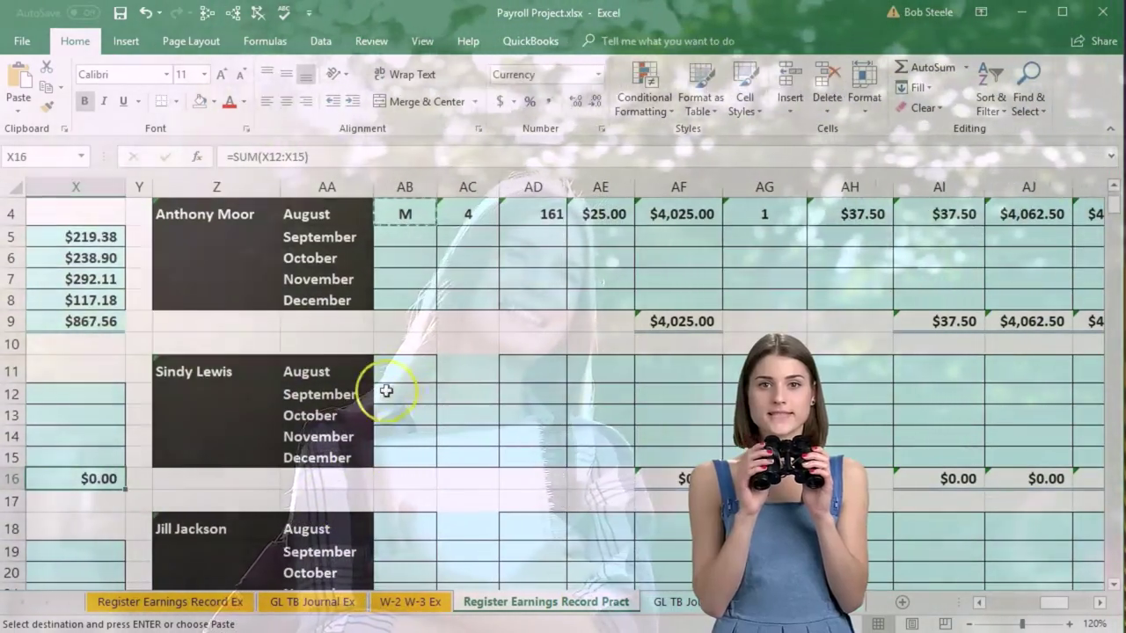
pyautogui.click(403, 374)
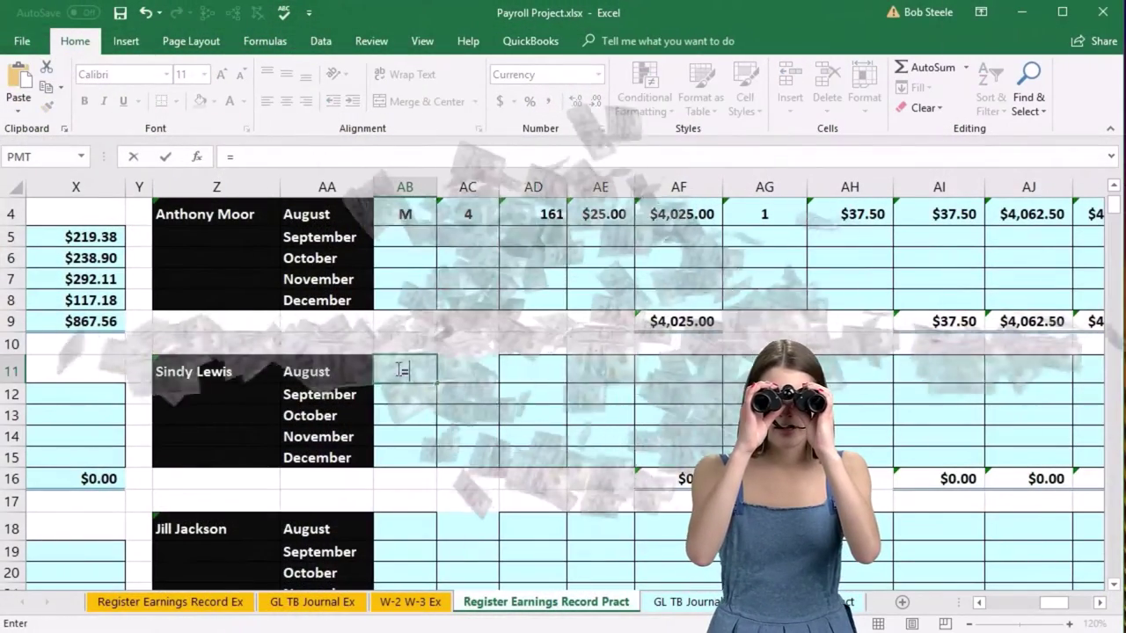
pyautogui.press('Left')
pyautogui.press('Left')
pyautogui.press('Left')
pyautogui.press('Left')
pyautogui.press('Left')
pyautogui.press('Left')
pyautogui.press('Left')
pyautogui.press('Left')
pyautogui.press('Left')
pyautogui.press('Left')
pyautogui.press('Left')
pyautogui.press('Left')
pyautogui.press('Left')
pyautogui.press('Left')
pyautogui.press('Left')
pyautogui.press('Left')
pyautogui.press('Left')
pyautogui.press('Left')
pyautogui.press('Left')
pyautogui.press('Left')
pyautogui.press('Left')
pyautogui.press('Left')
pyautogui.press('Left')
pyautogui.press('Left')
pyautogui.press('Left')
pyautogui.press('Left')
pyautogui.press('Left')
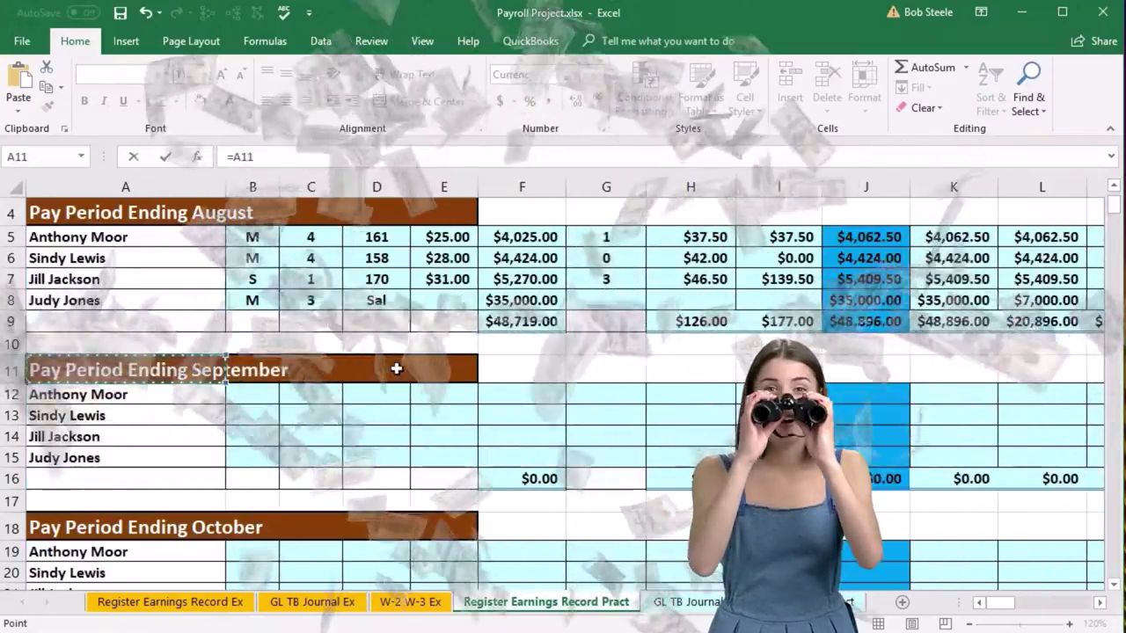
pyautogui.scroll(1, 393, 367)
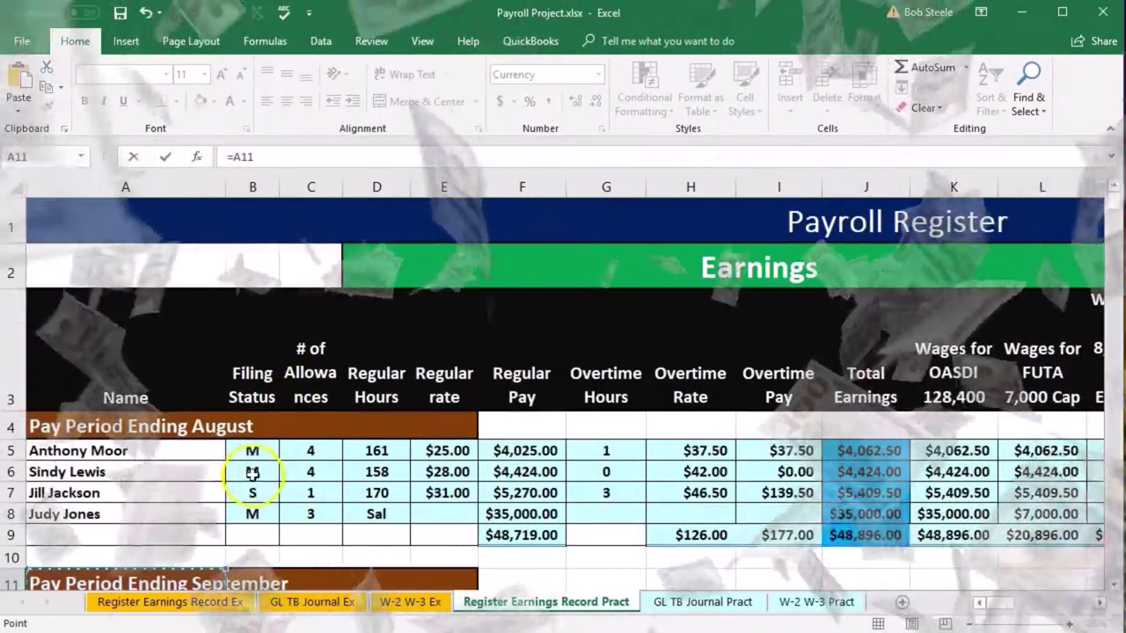
pyautogui.click(252, 471)
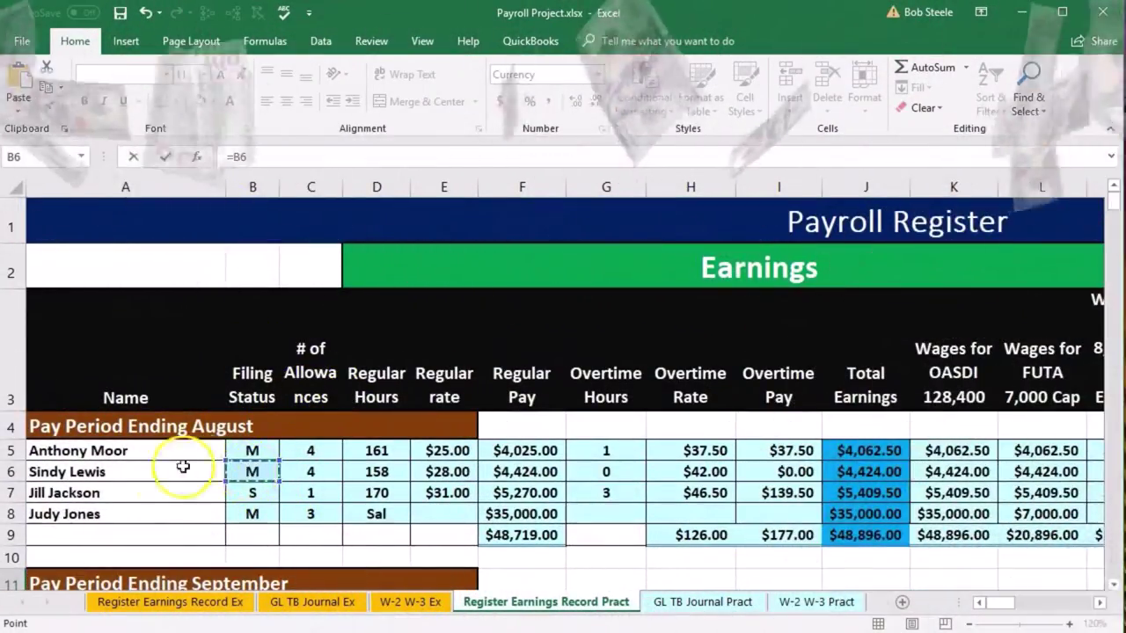
pyautogui.press('Return')
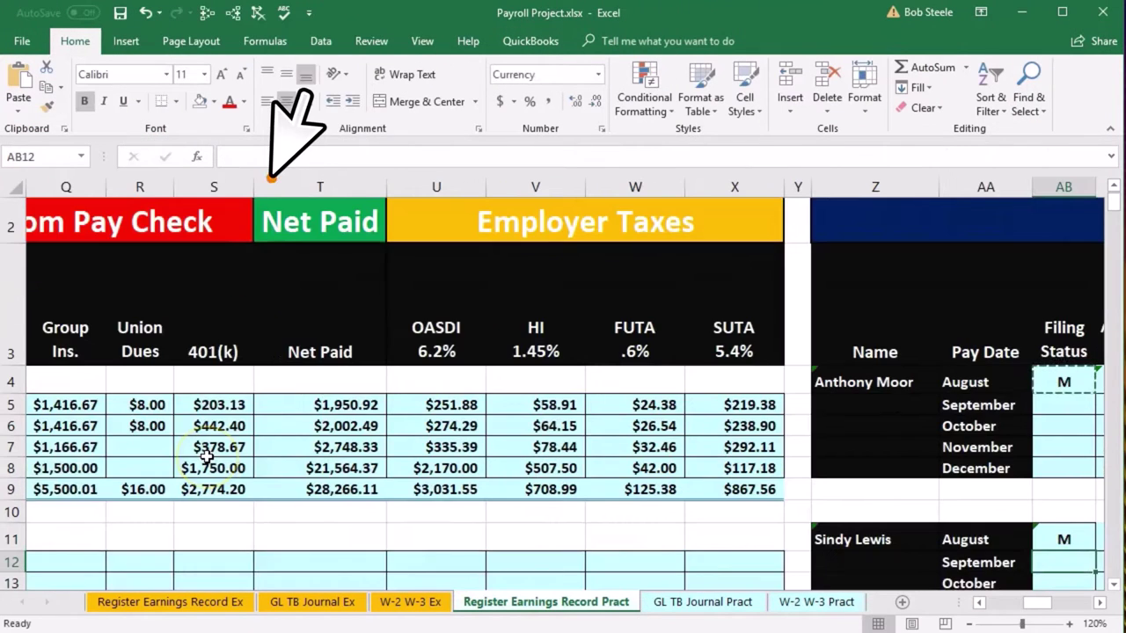
# Check the link formula in AB11, then copy it and paste only the formula across AC11:AT11 for the second employee's August row
pyautogui.scroll(-1, 595, 432)
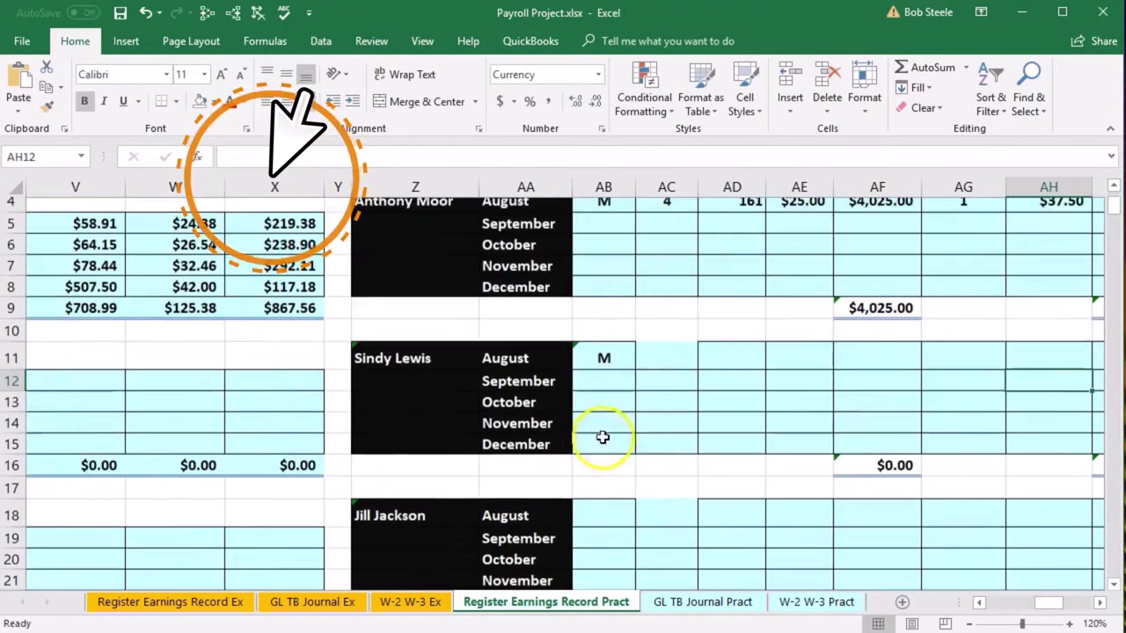
pyautogui.click(603, 340)
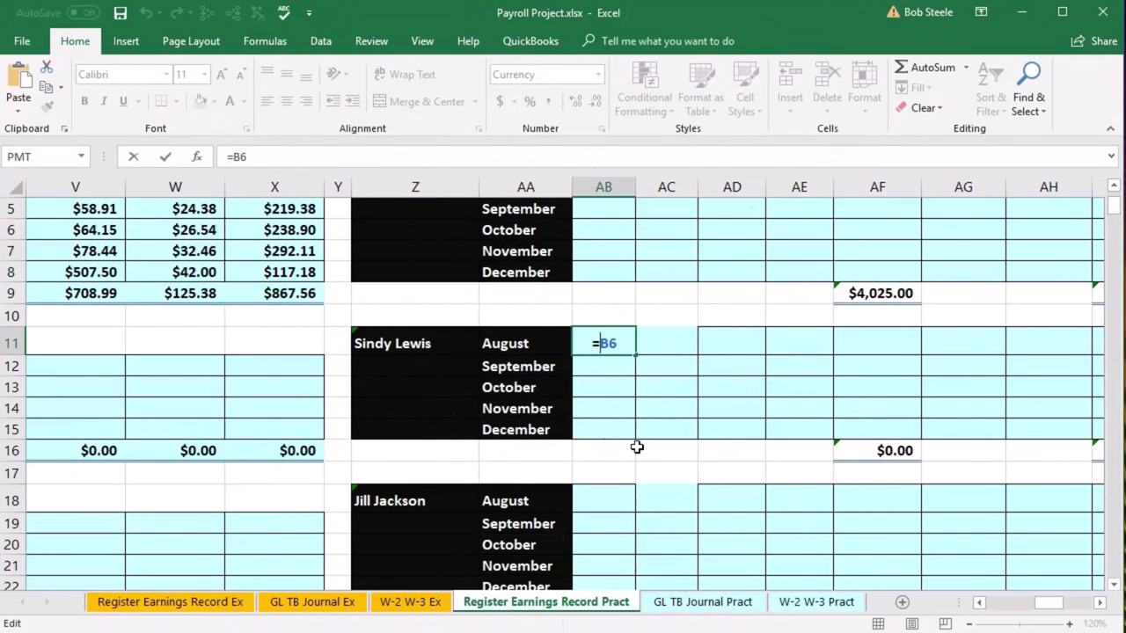
pyautogui.scroll(1, 638, 446)
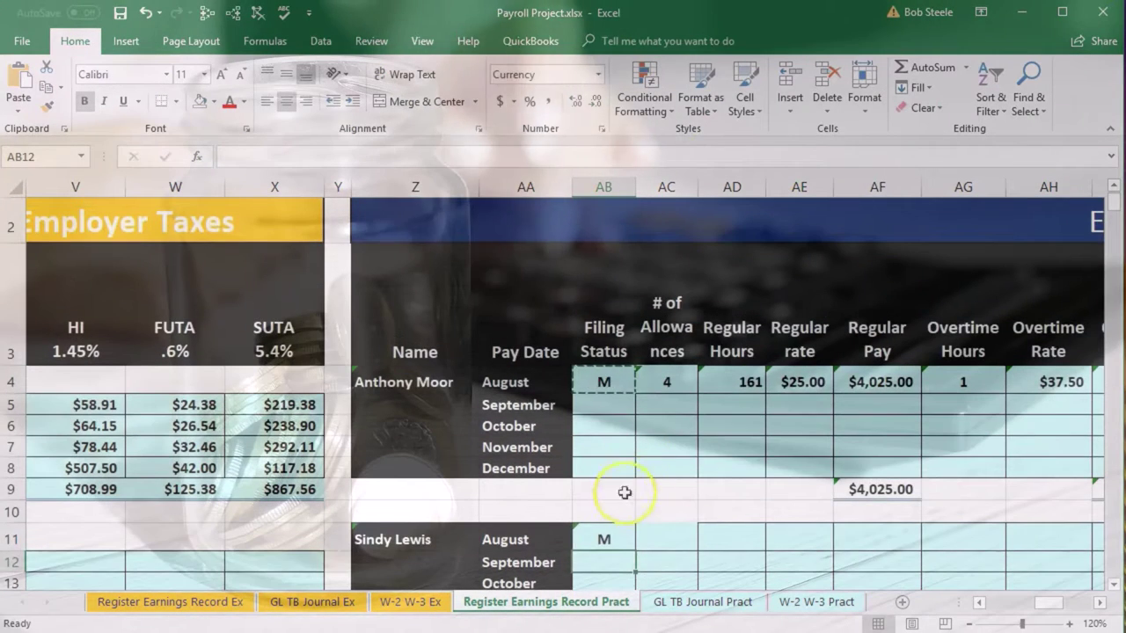
pyautogui.click(604, 534)
pyautogui.rightClick(604, 534)
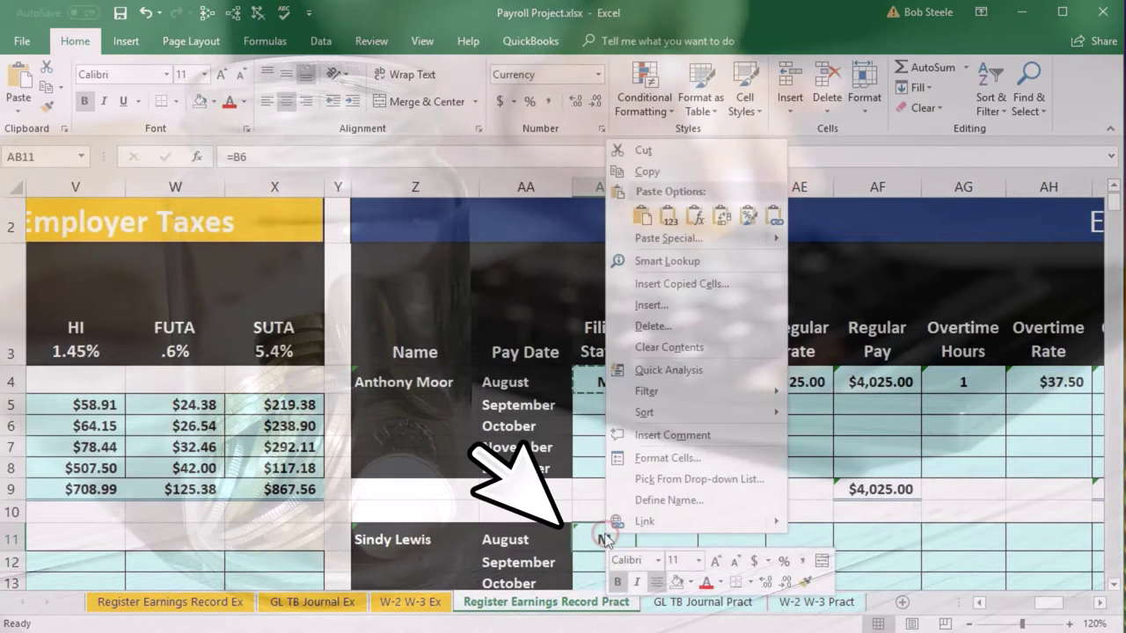
pyautogui.click(648, 172)
pyautogui.click(672, 533)
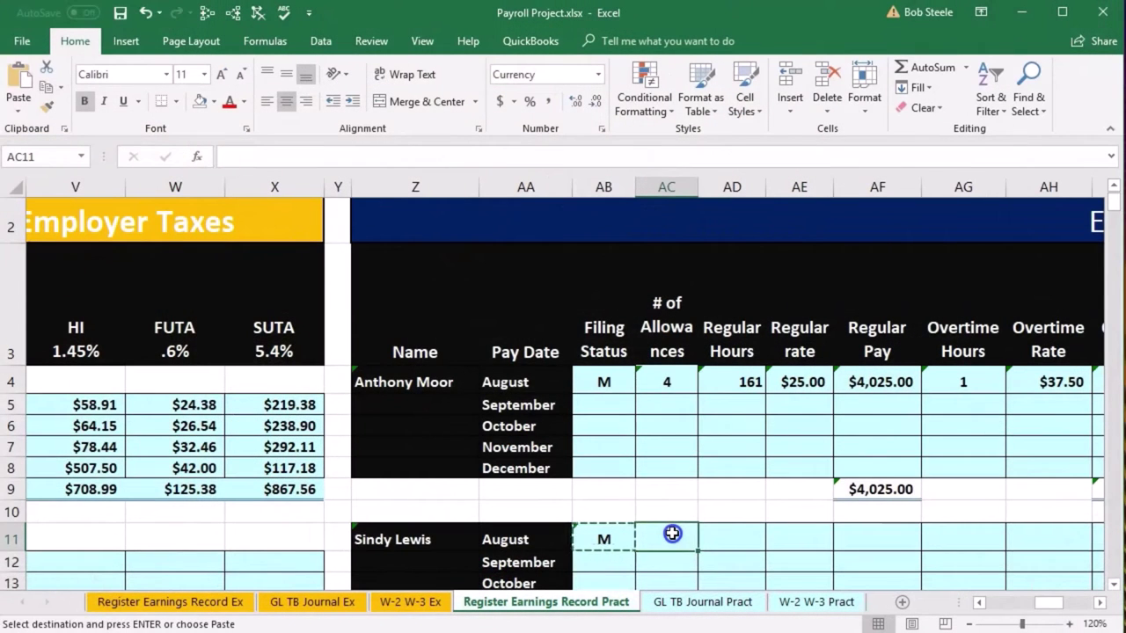
pyautogui.moveTo(1043, 528); pyautogui.dragTo(1118, 526)
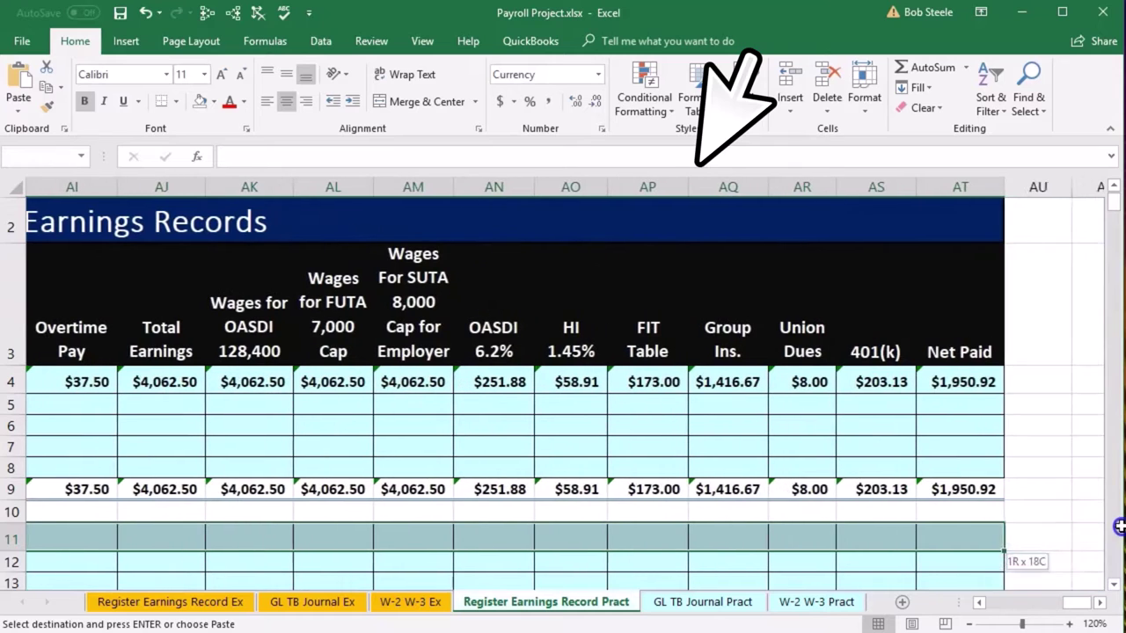
pyautogui.moveTo(958, 538); pyautogui.dragTo(959, 538)
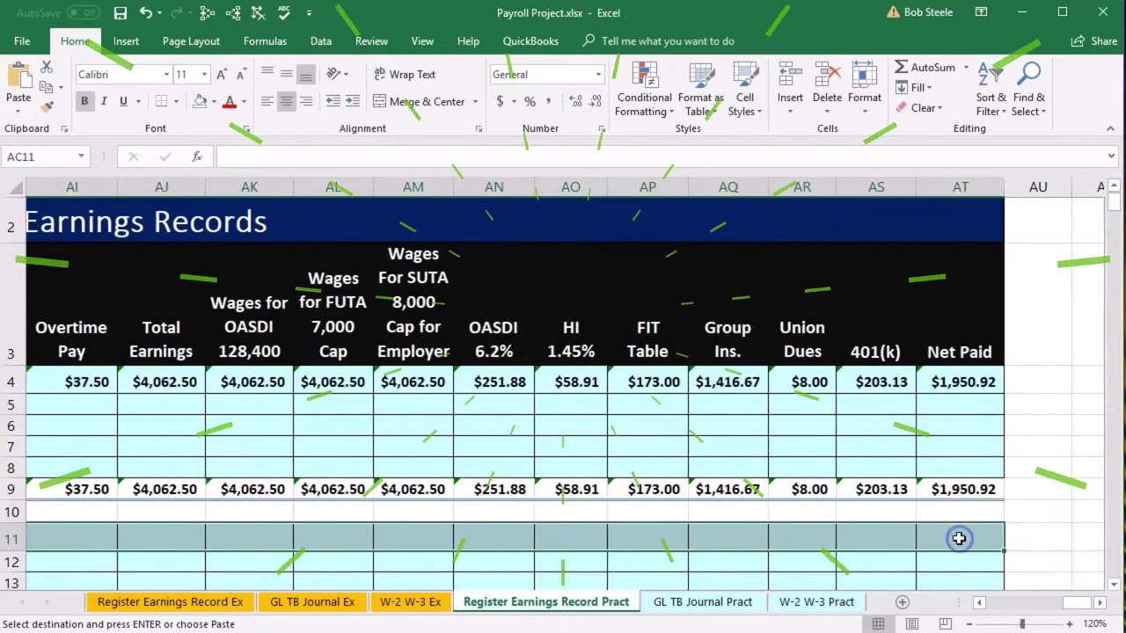
pyautogui.rightClick(958, 538)
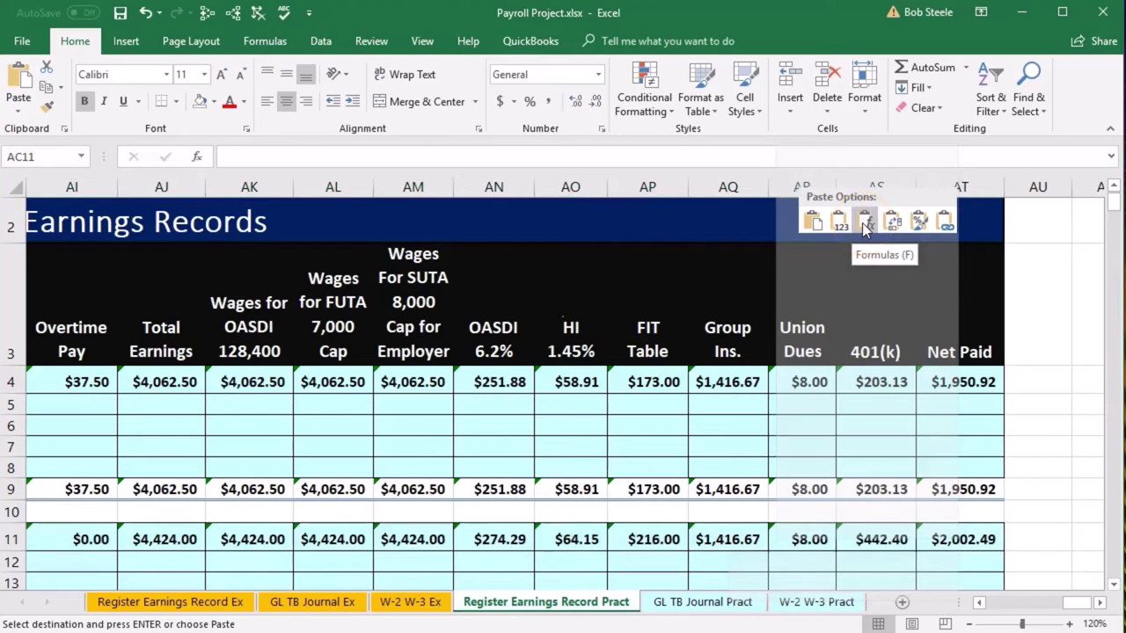
pyautogui.click(862, 226)
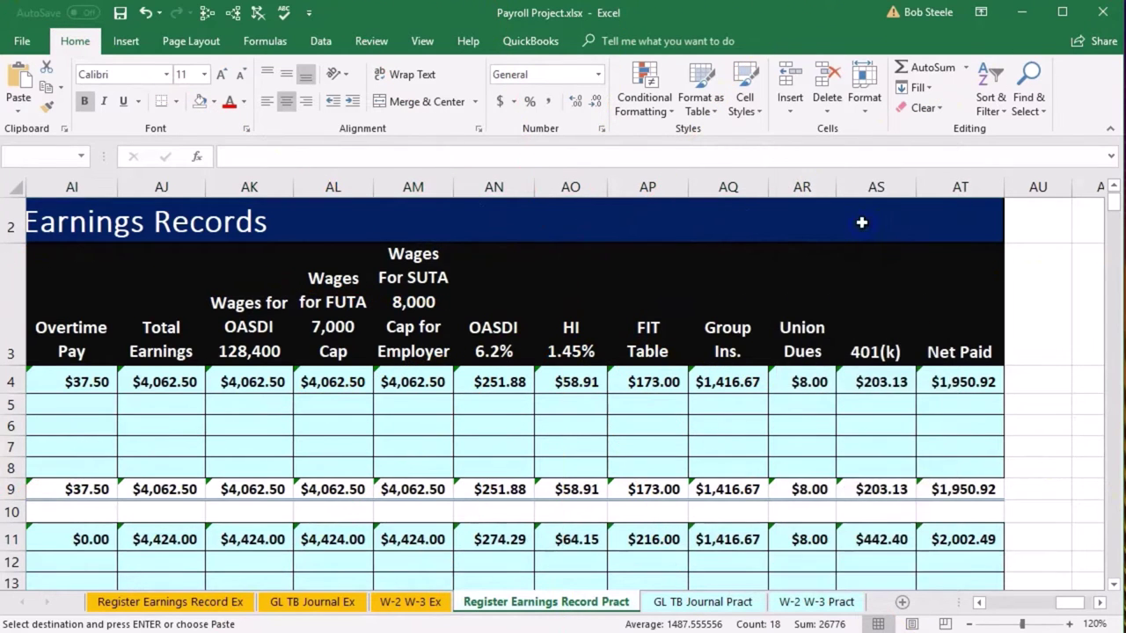
# Link the third employee's August filing status in AB18 to the payroll register with the formula =B7
pyautogui.scroll(-1, 796, 542)
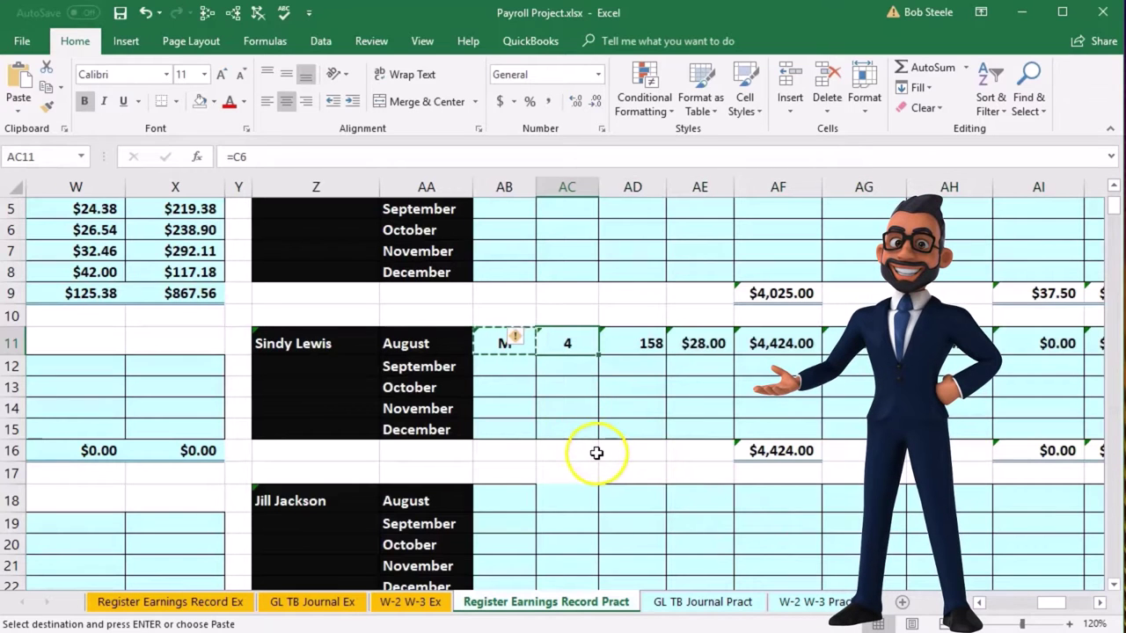
pyautogui.click(1020, 455)
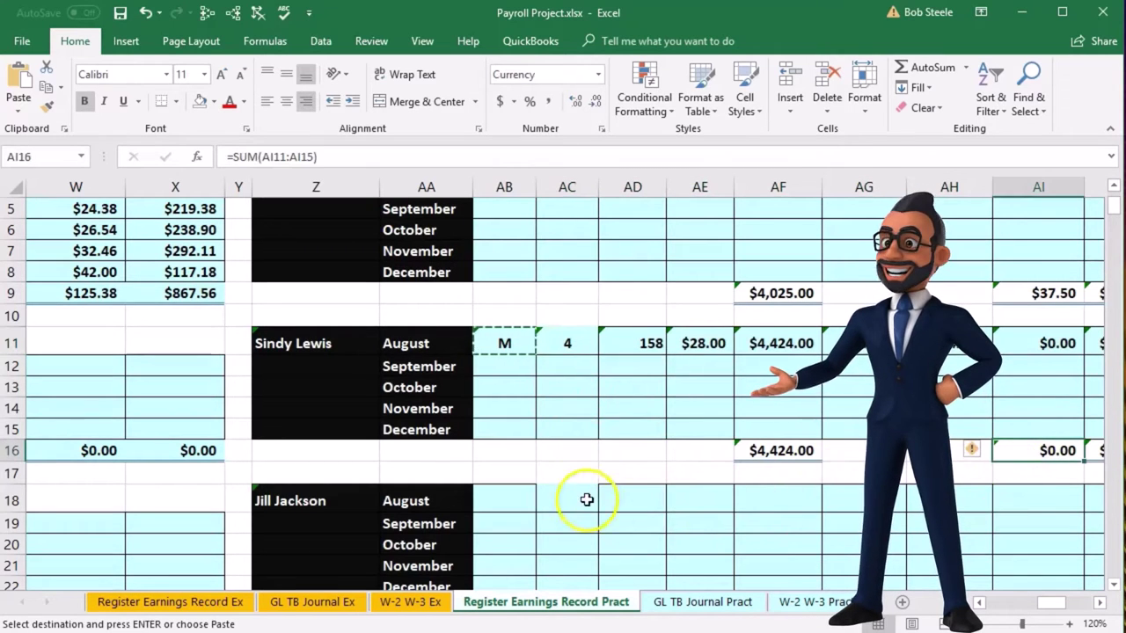
pyautogui.click(515, 498)
pyautogui.scroll(-1, 517, 500)
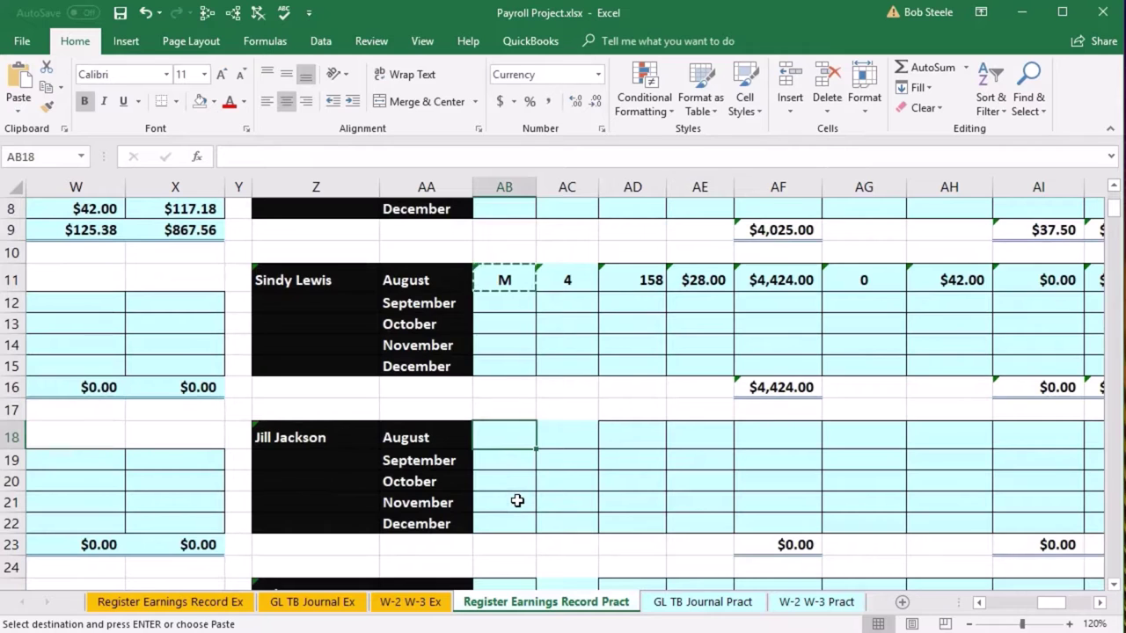
pyautogui.write('=')
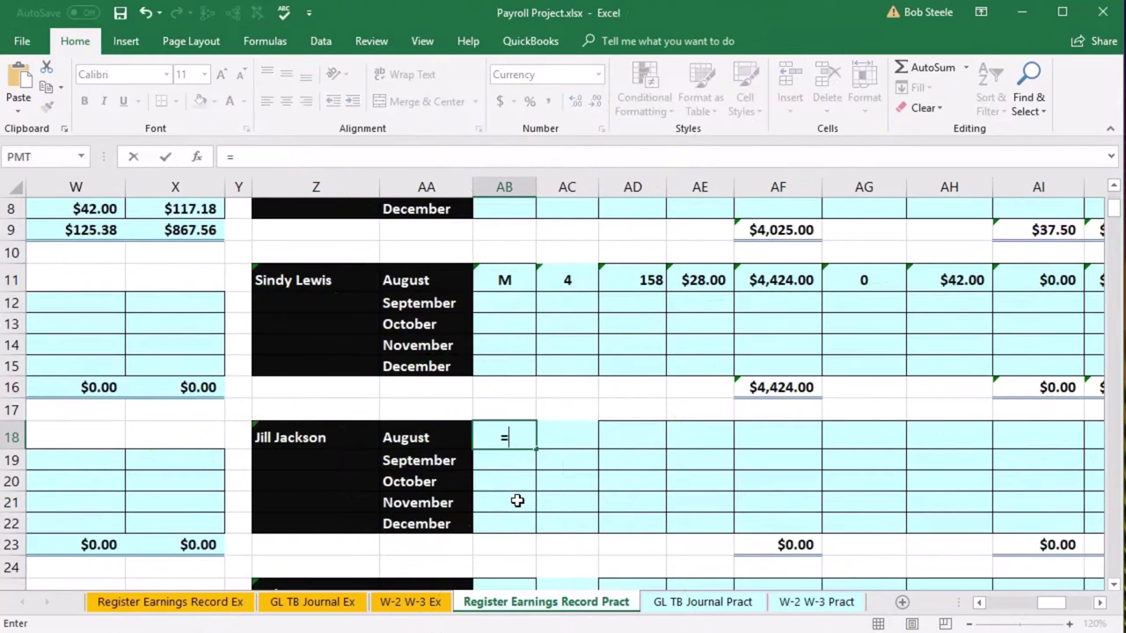
pyautogui.moveTo(1050, 604); pyautogui.dragTo(991, 605)
pyautogui.scroll(2, 397, 558)
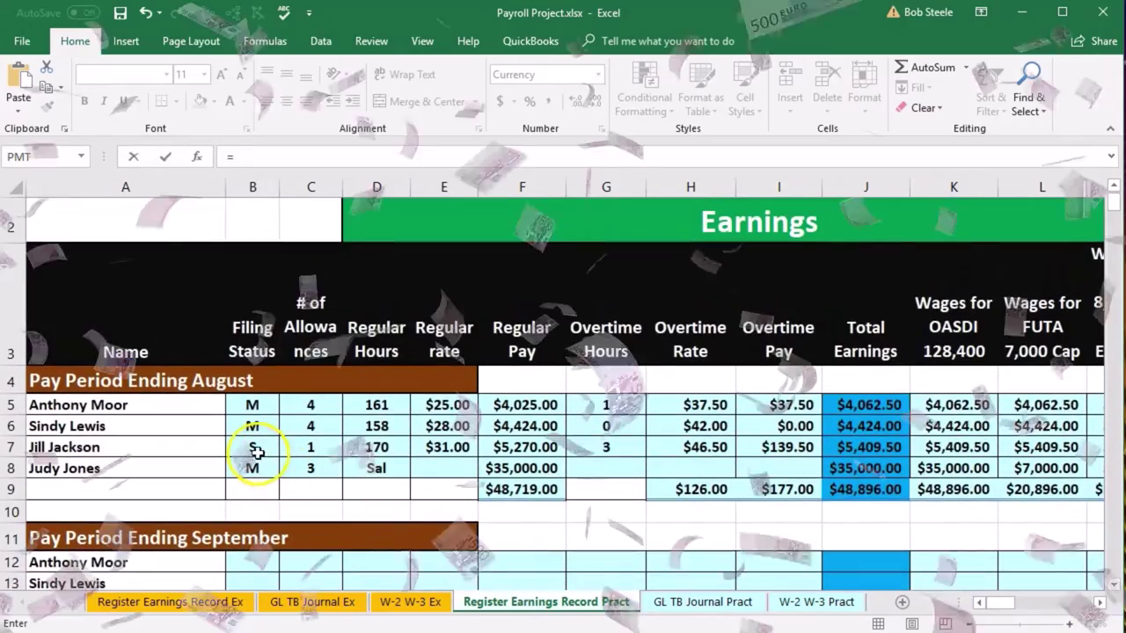
pyautogui.click(254, 448)
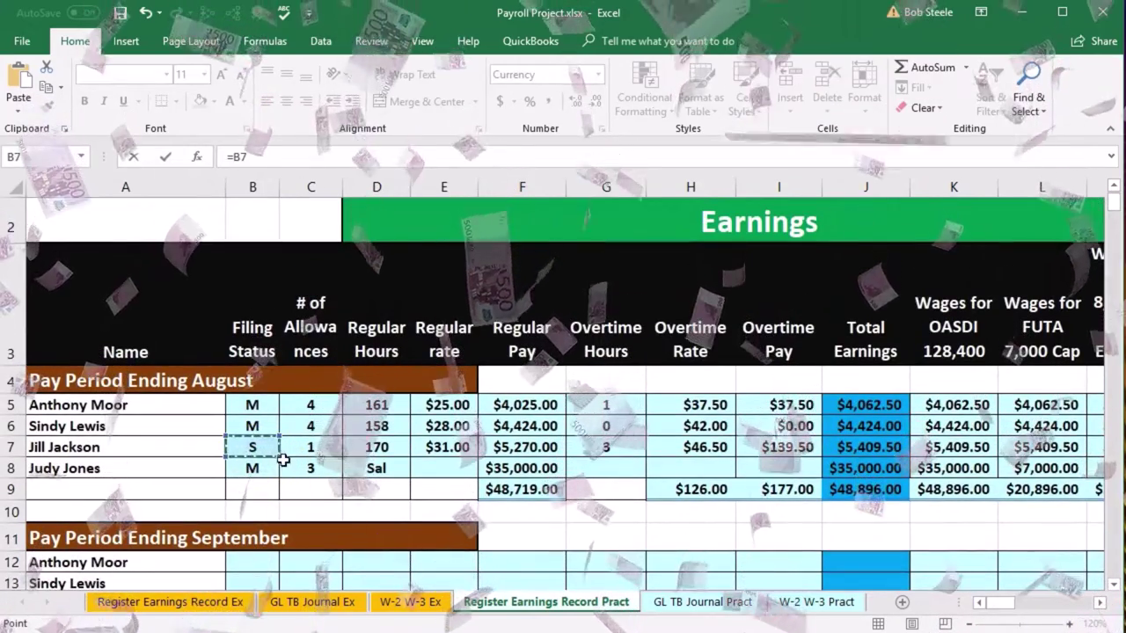
pyautogui.press('Return')
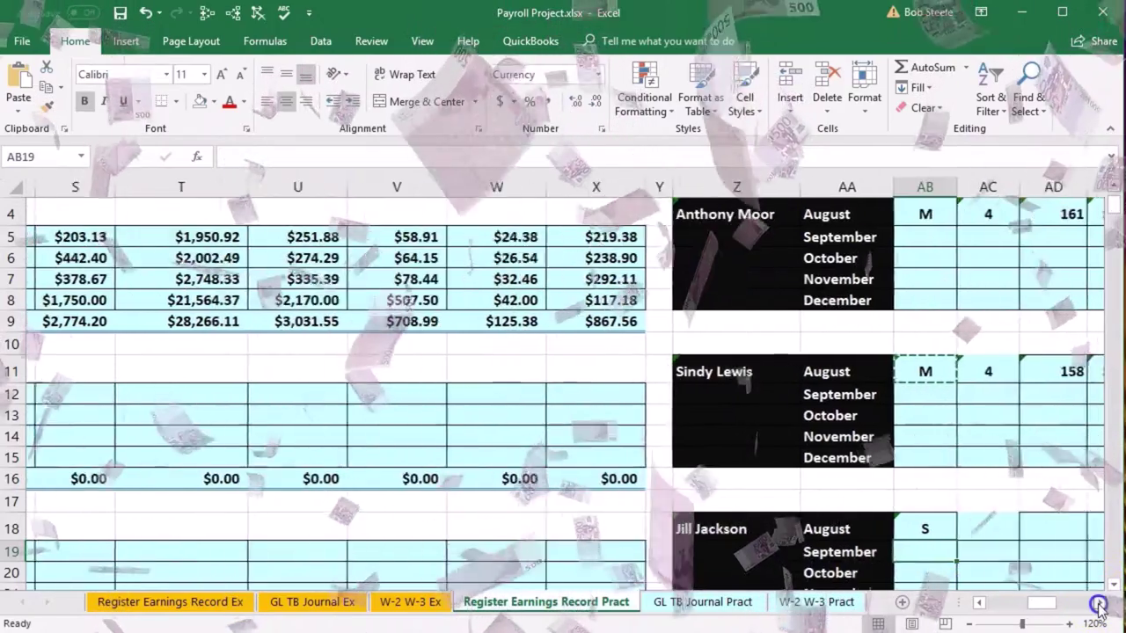
# Check the link formula in AB18, then copy it and paste only the formula across AC18:AT18 for the third employee's August row
pyautogui.click(1098, 607)
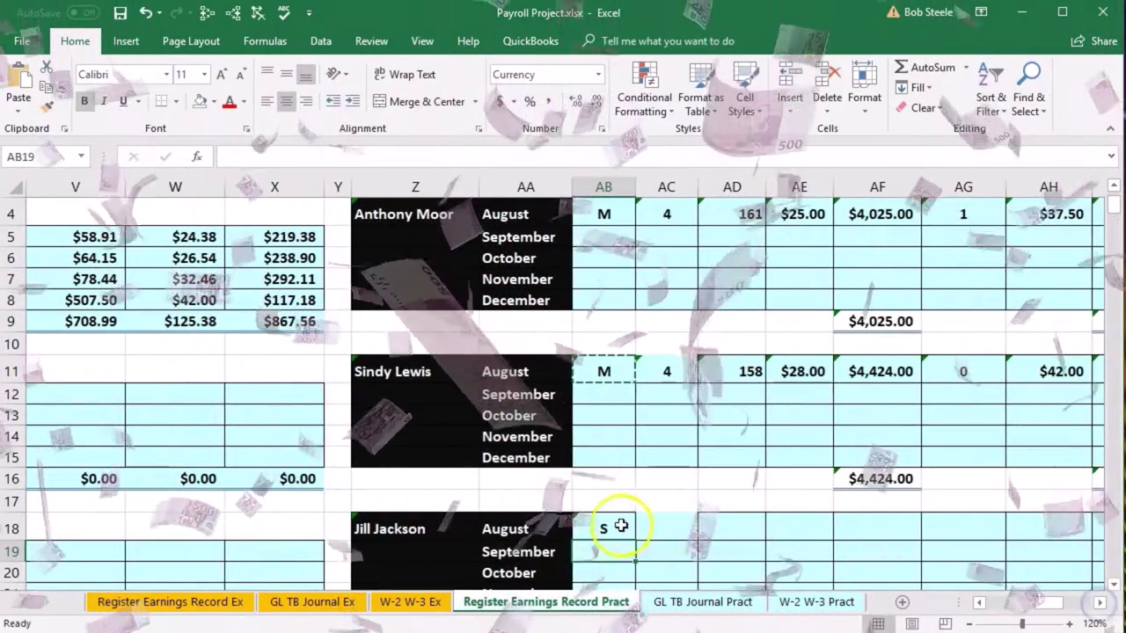
pyautogui.doubleClick(616, 529)
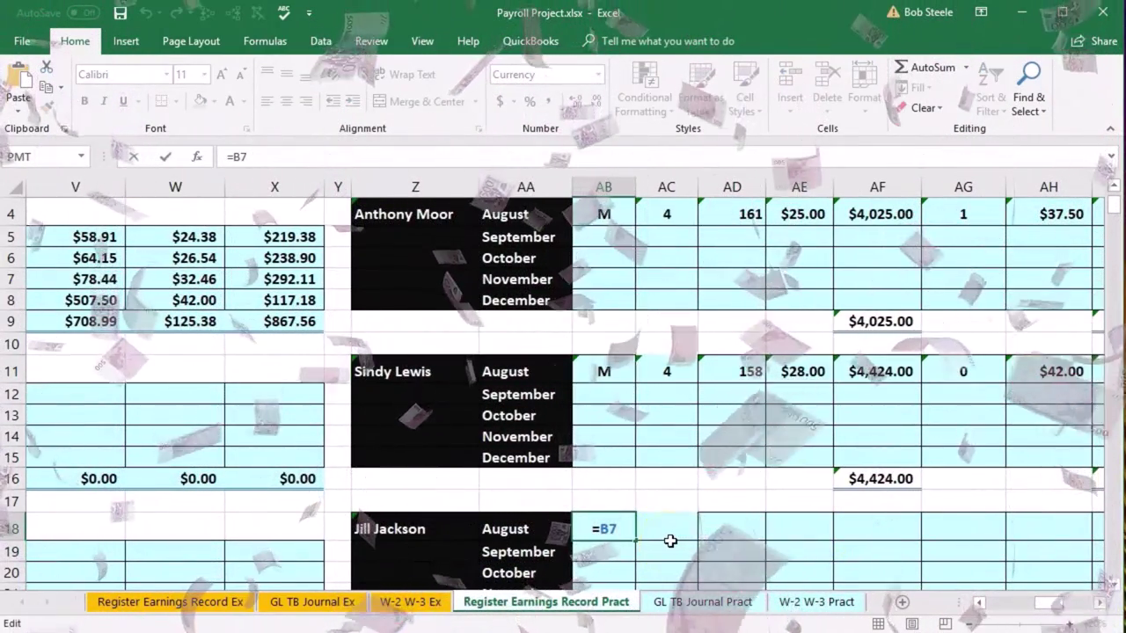
pyautogui.press('Return')
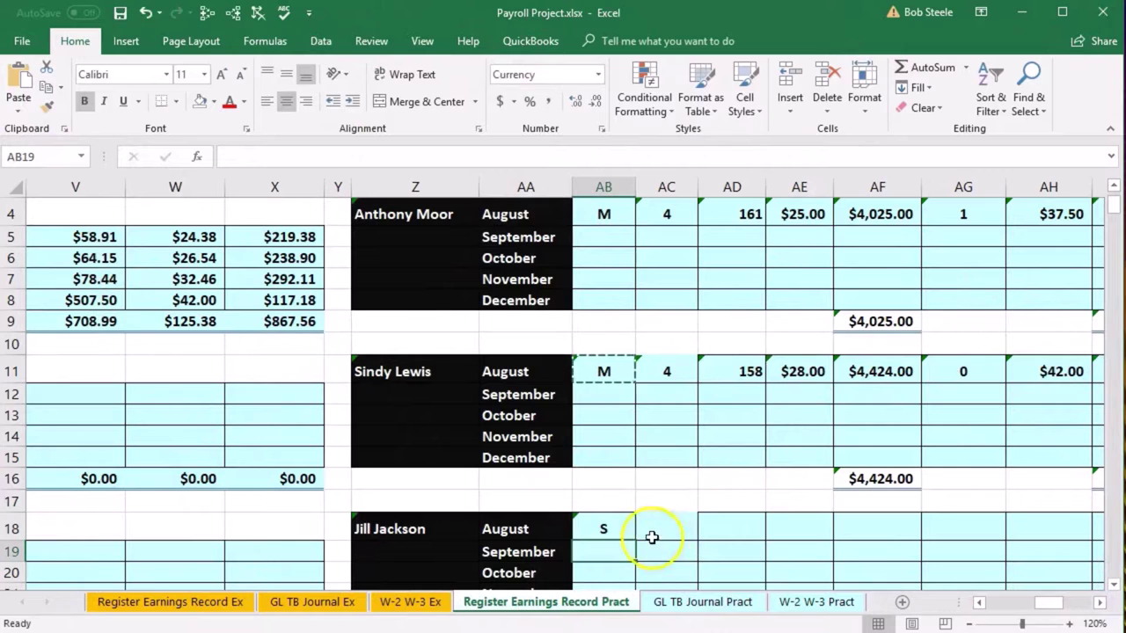
pyautogui.rightClick(609, 526)
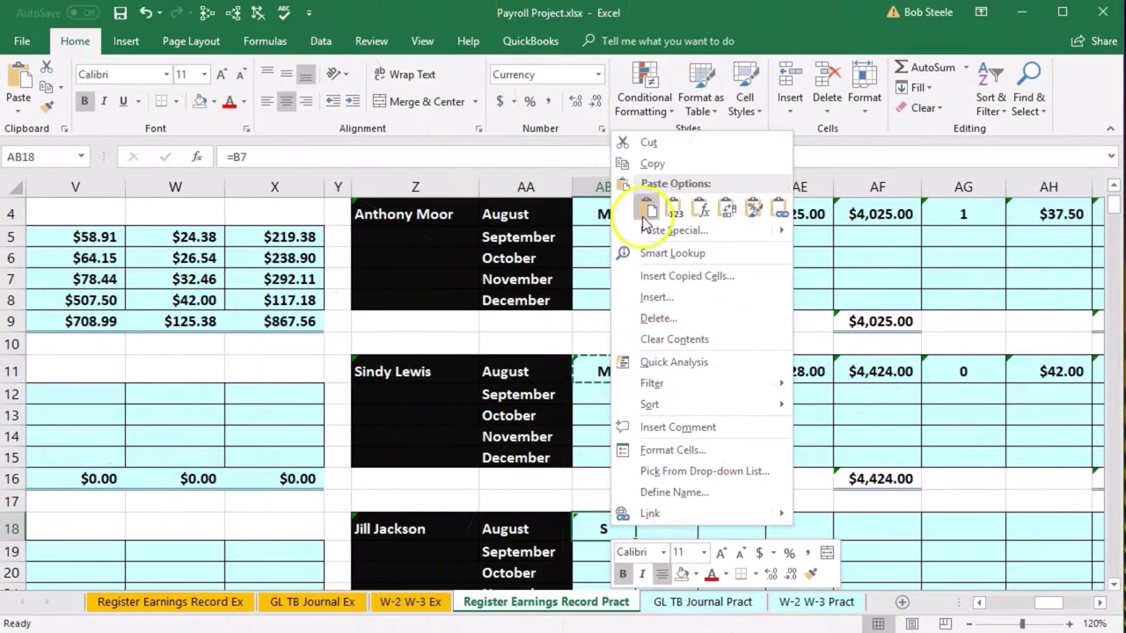
pyautogui.click(651, 164)
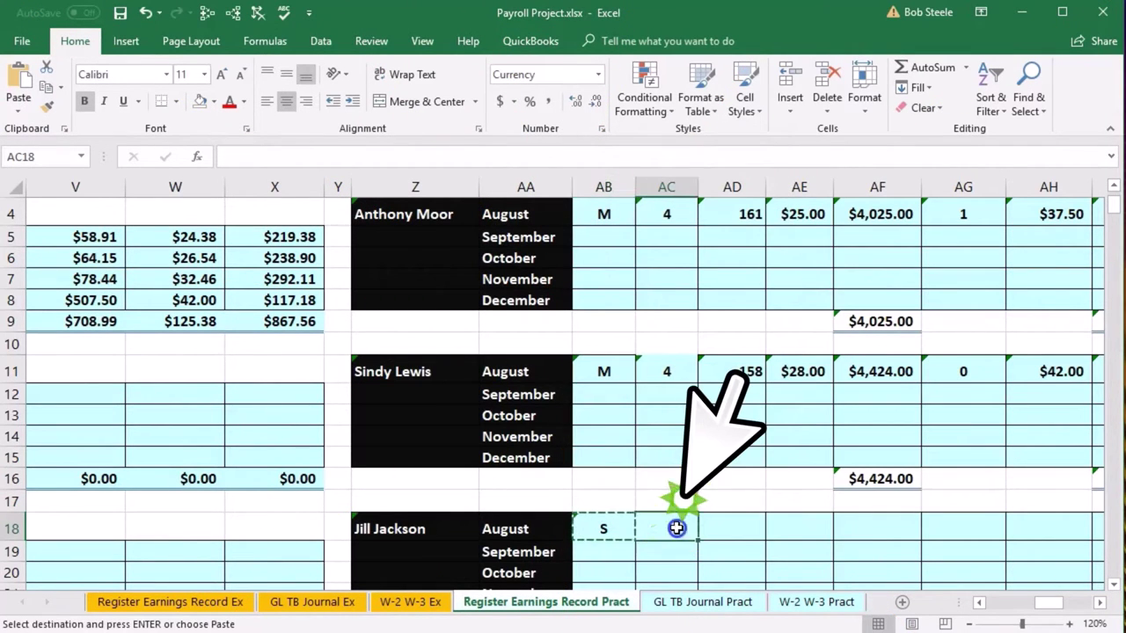
pyautogui.moveTo(961, 537)
pyautogui.mouseDown()
pyautogui.moveTo(1095, 538)
pyautogui.moveTo(1012, 540)
pyautogui.moveTo(1100, 528)
pyautogui.moveTo(964, 526)
pyautogui.mouseUp()
pyautogui.rightClick(963, 525)
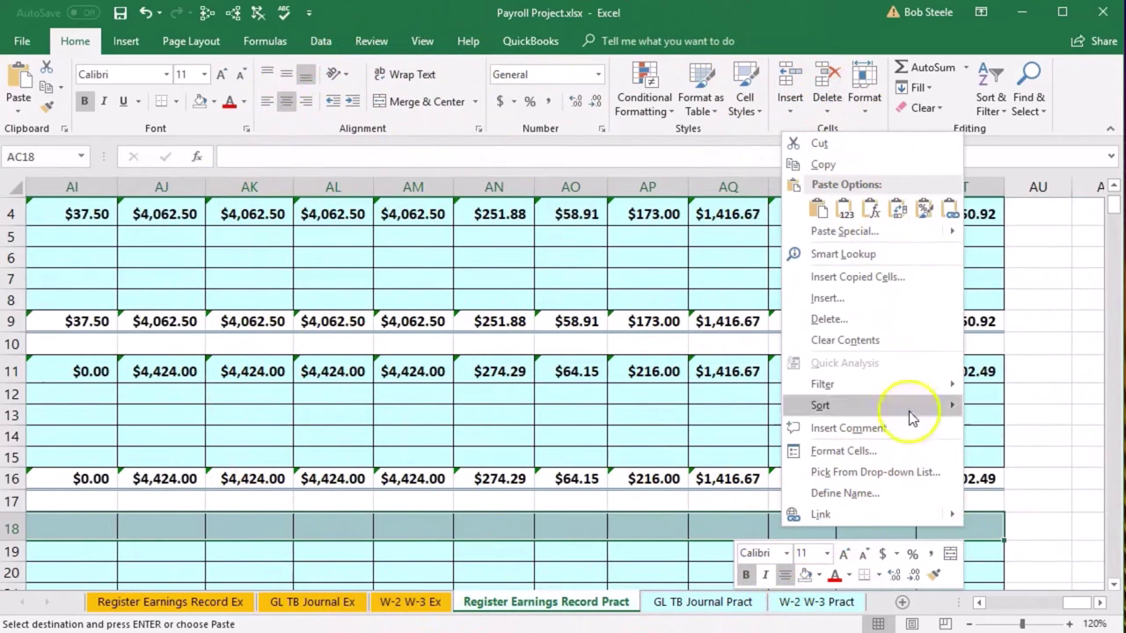
pyautogui.click(871, 219)
# Link the fourth employee's August filing status in AB25 to the payroll register with the formula =B8
pyautogui.scroll(-1, 654, 524)
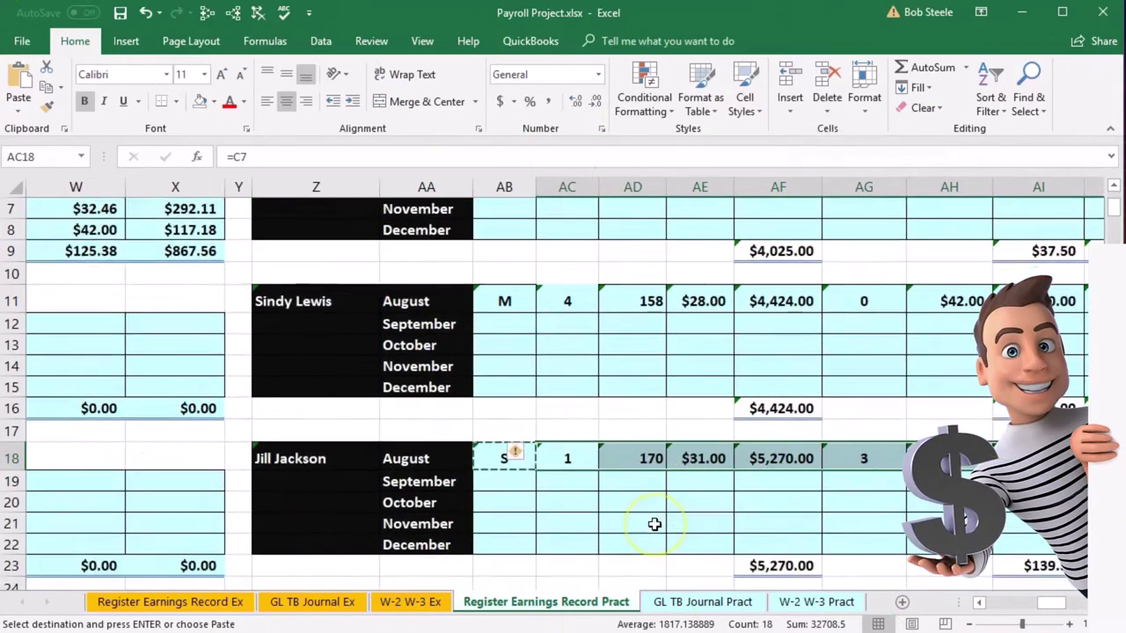
pyautogui.scroll(-3, 654, 524)
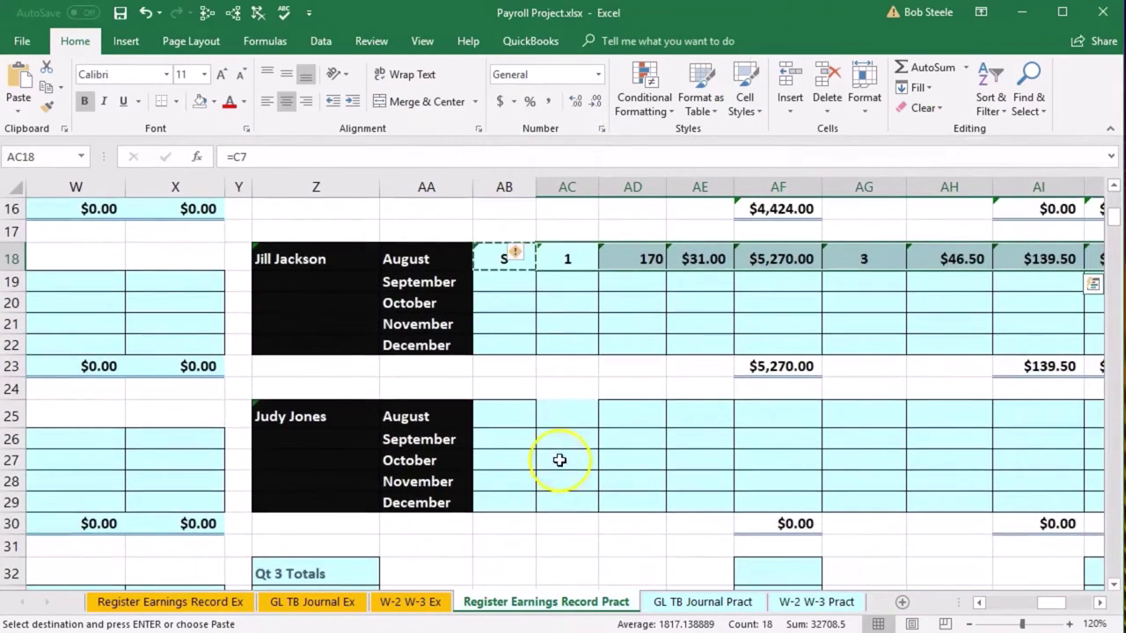
pyautogui.click(500, 406)
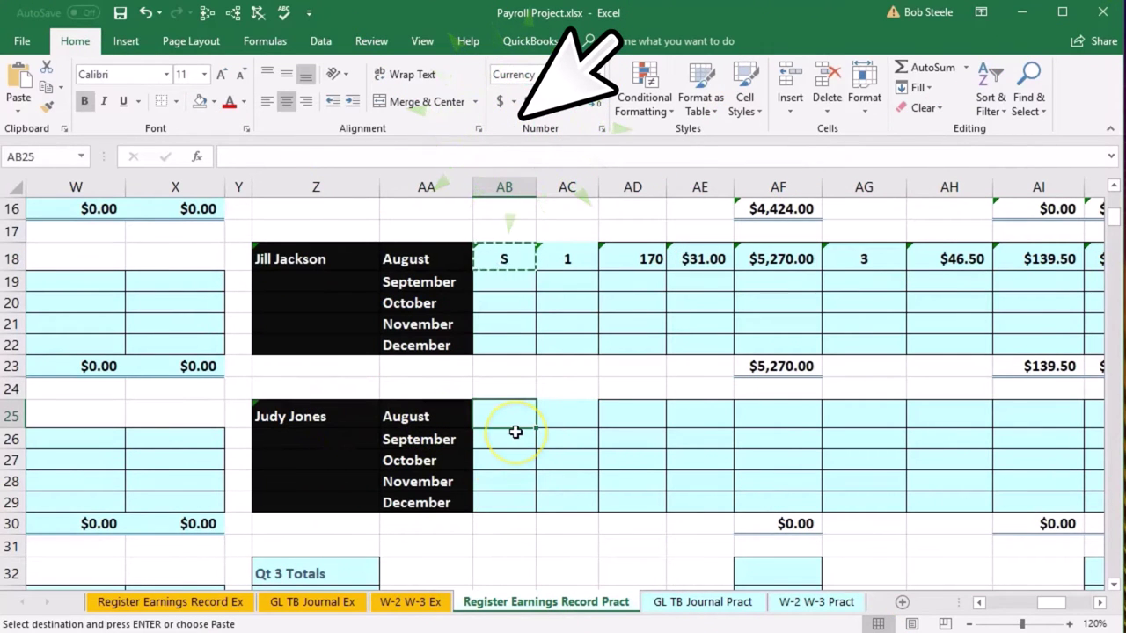
pyautogui.write('=')
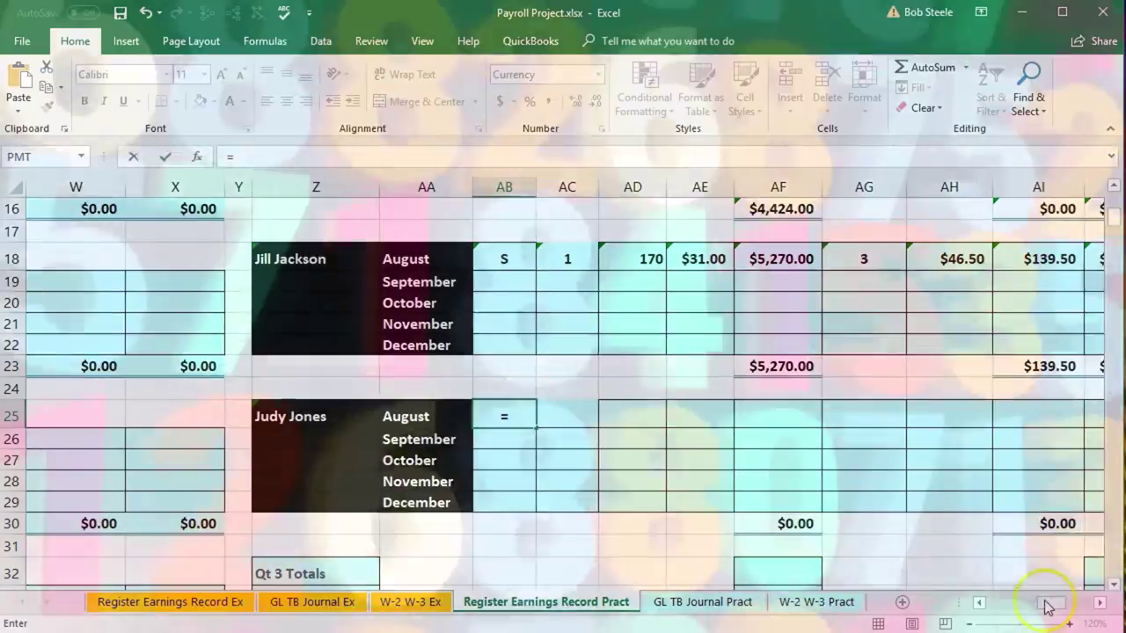
pyautogui.moveTo(1049, 601); pyautogui.dragTo(998, 601)
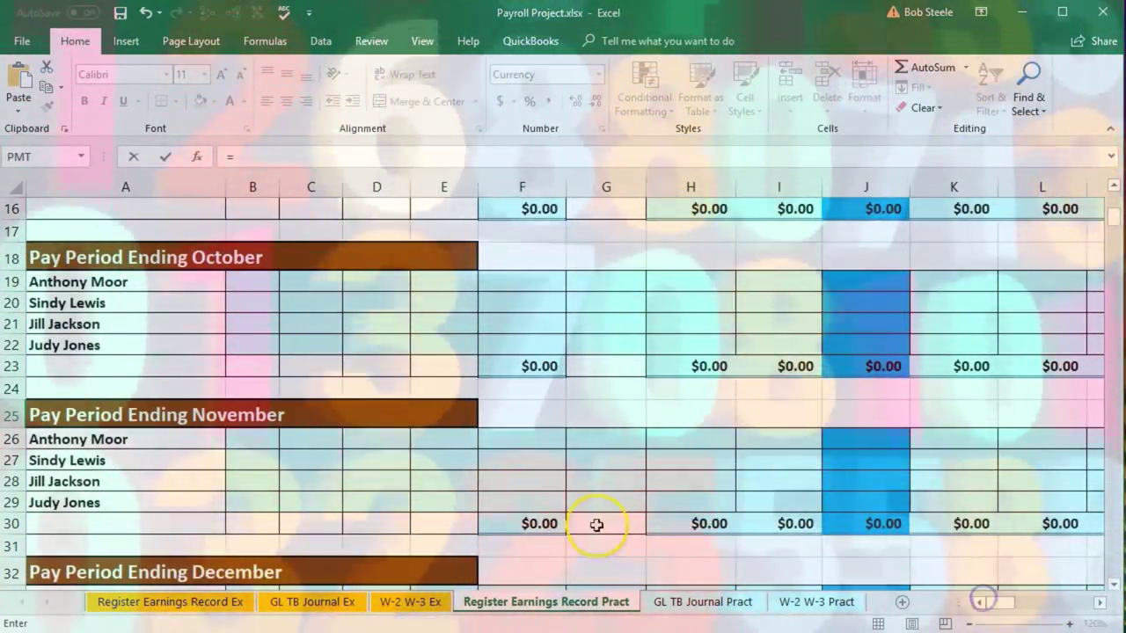
pyautogui.scroll(5, 596, 525)
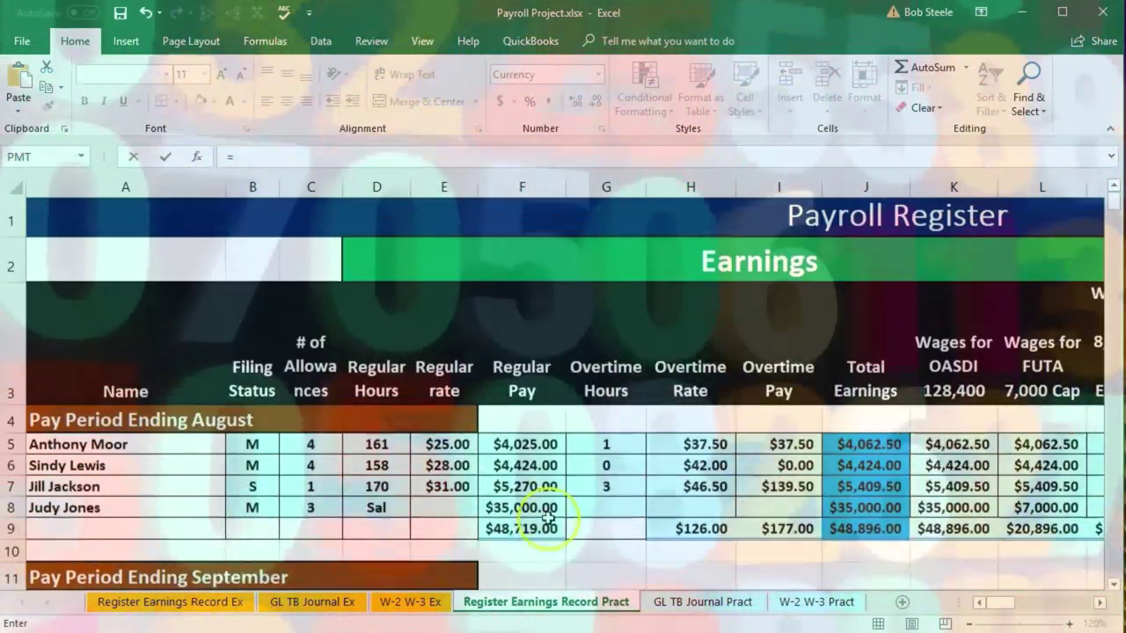
pyautogui.click(253, 508)
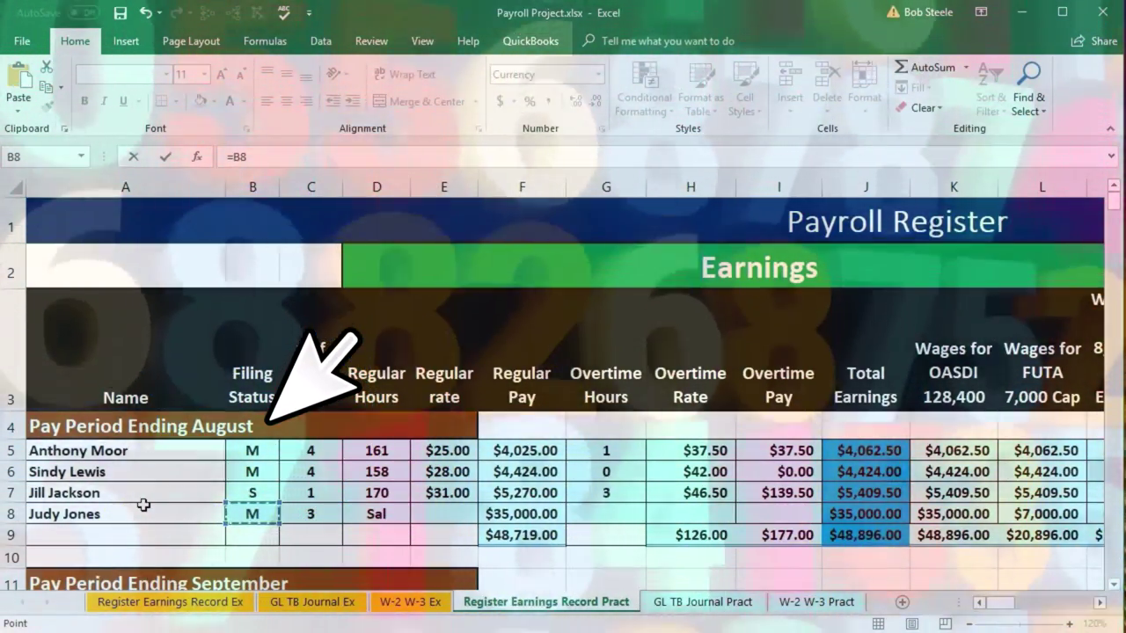
pyautogui.press('Return')
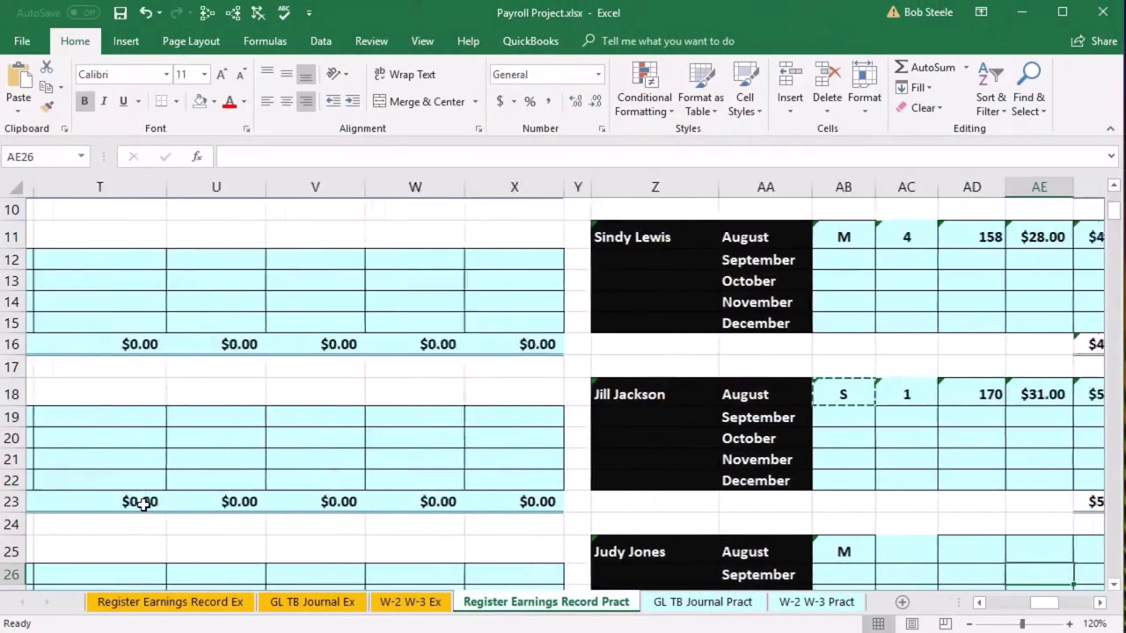
# Copy the link formula in AB25 and paste only the formula across AC25:AT25 to fill the fourth employee's August row
pyautogui.press('Right')
pyautogui.press('Right')
pyautogui.scroll(-1, 608, 540)
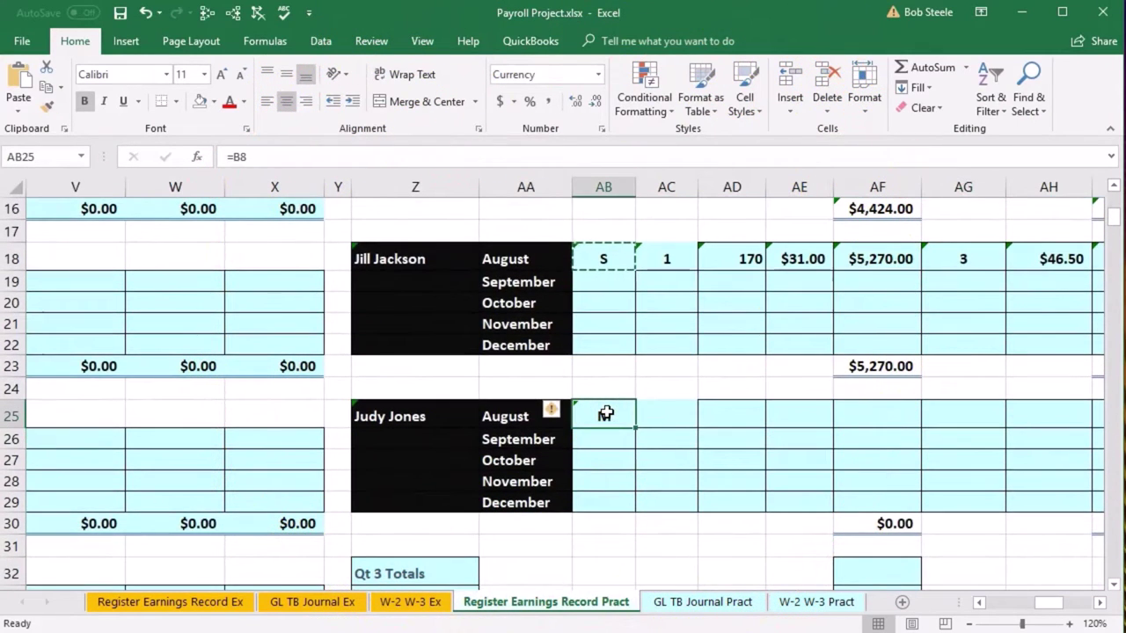
pyautogui.rightClick(606, 415)
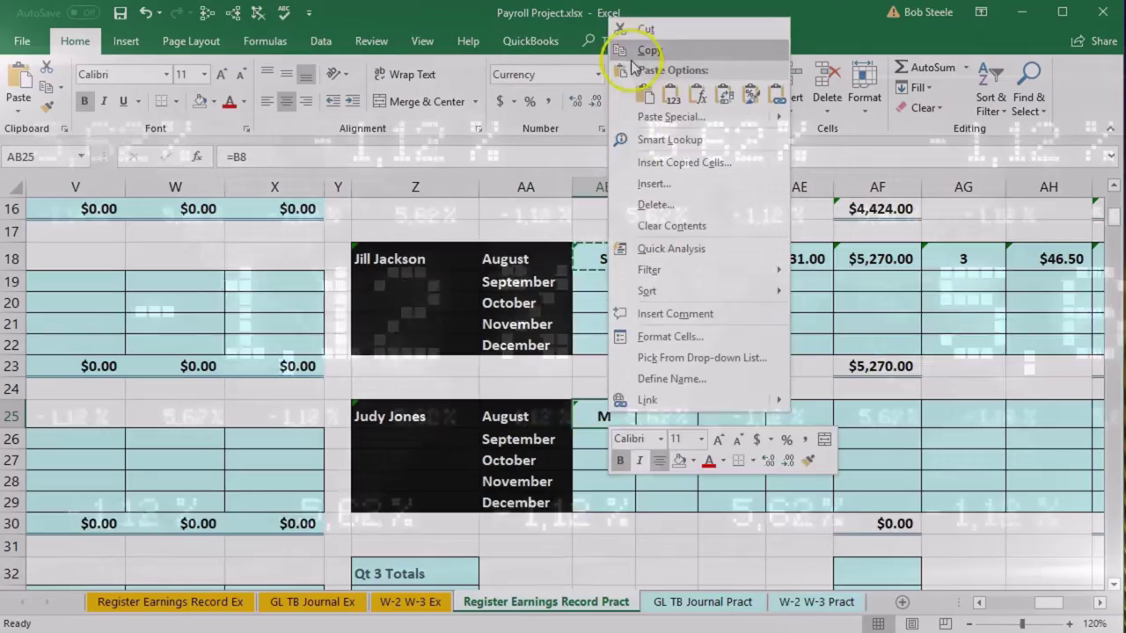
pyautogui.click(650, 50)
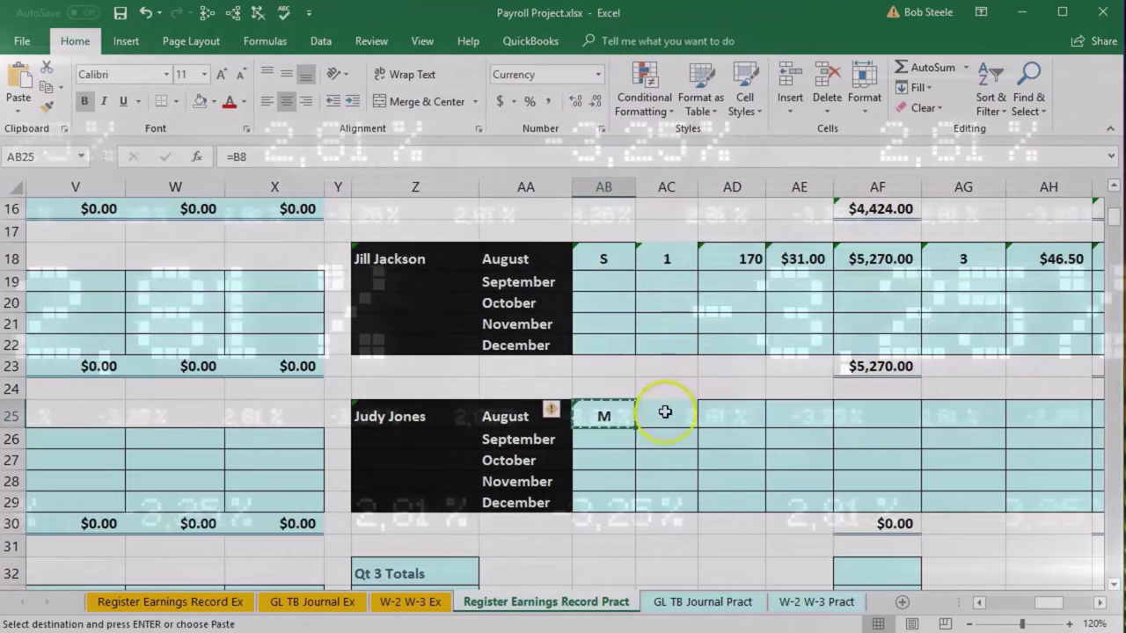
pyautogui.moveTo(665, 412); pyautogui.dragTo(1008, 405)
pyautogui.rightClick(971, 410)
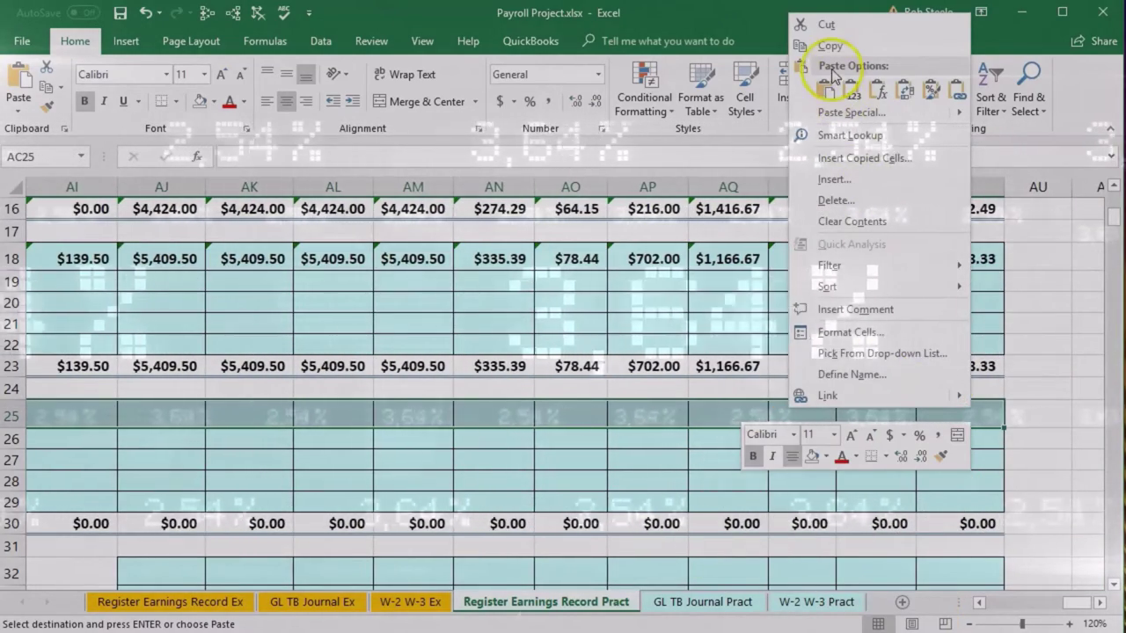
pyautogui.click(852, 92)
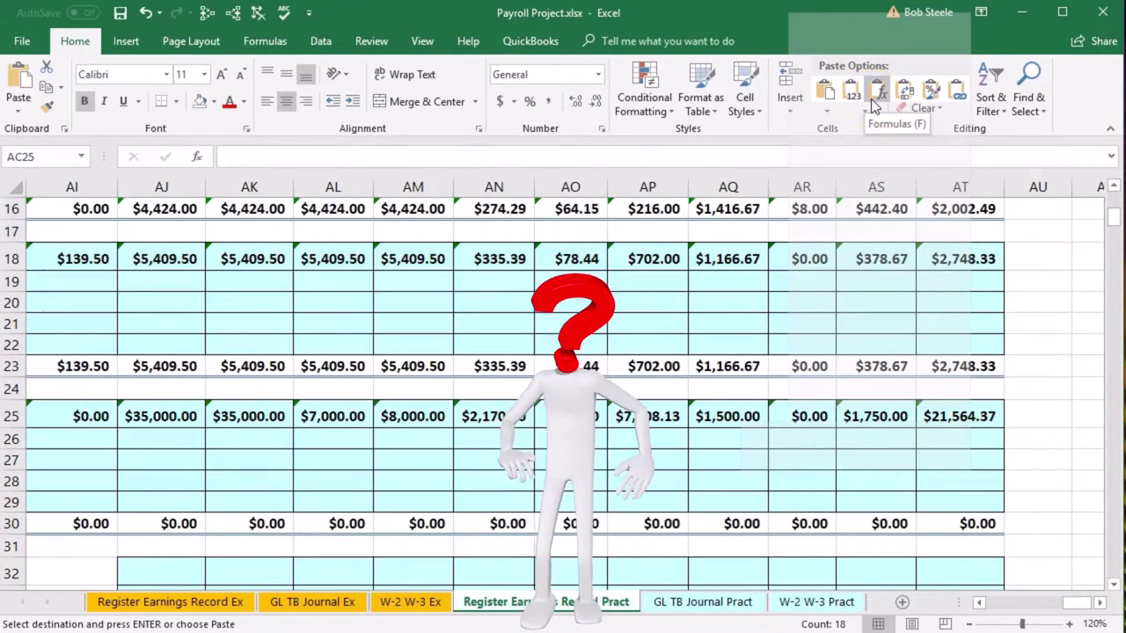
pyautogui.click(873, 104)
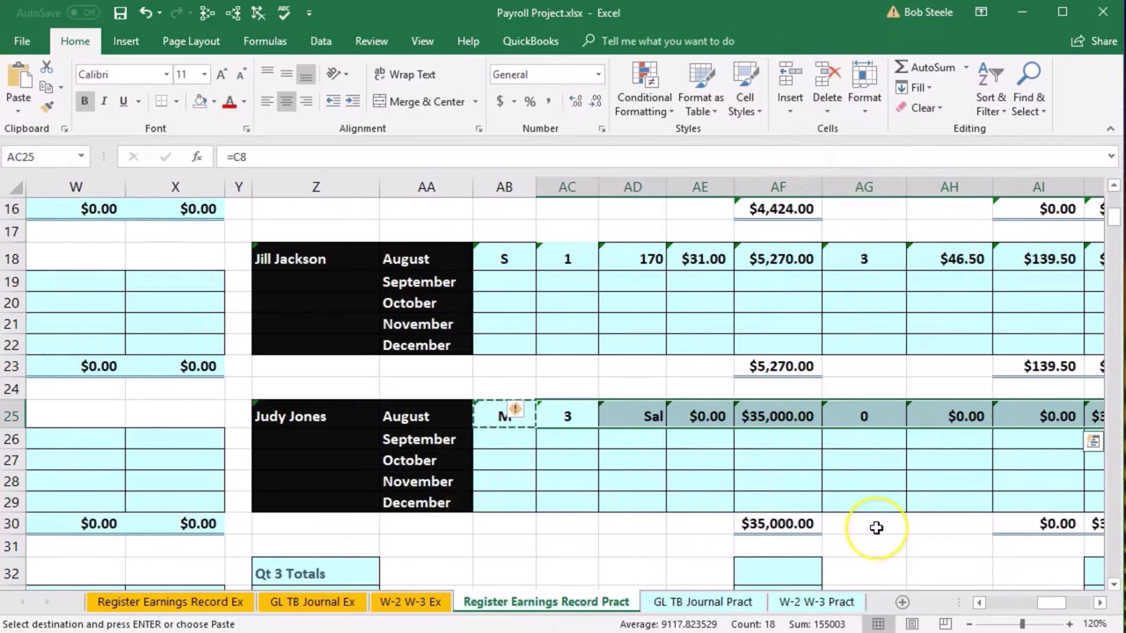
# Examine the payroll register's August totals in row 9 from earnings through deductions, net paid and employer taxes
pyautogui.scroll(-1, 876, 527)
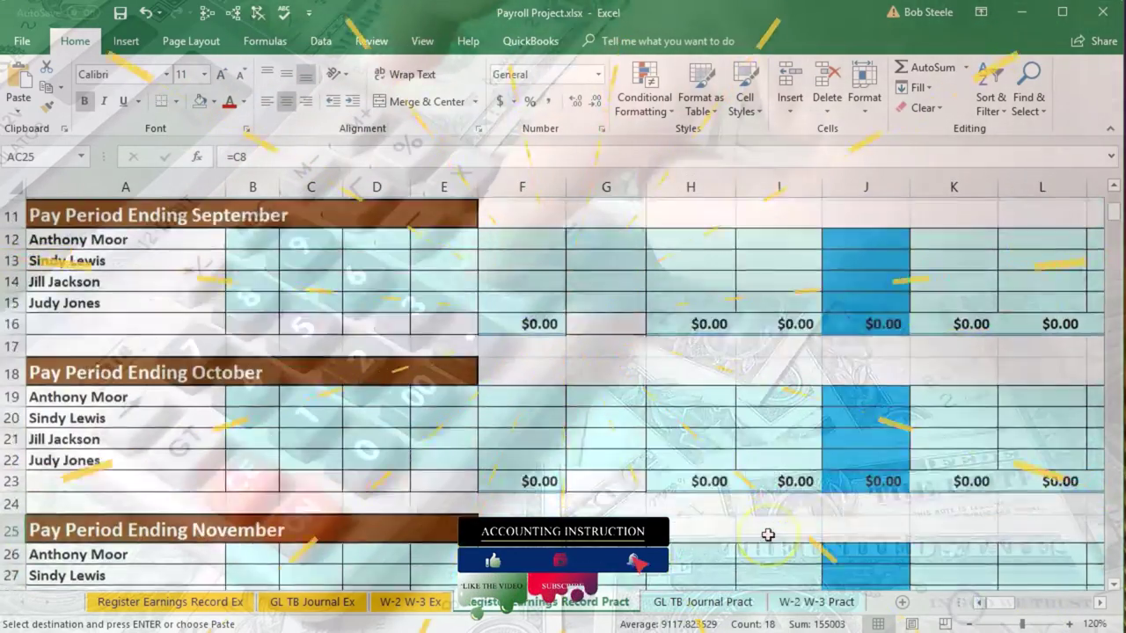
pyautogui.scroll(4, 767, 535)
pyautogui.click(714, 533)
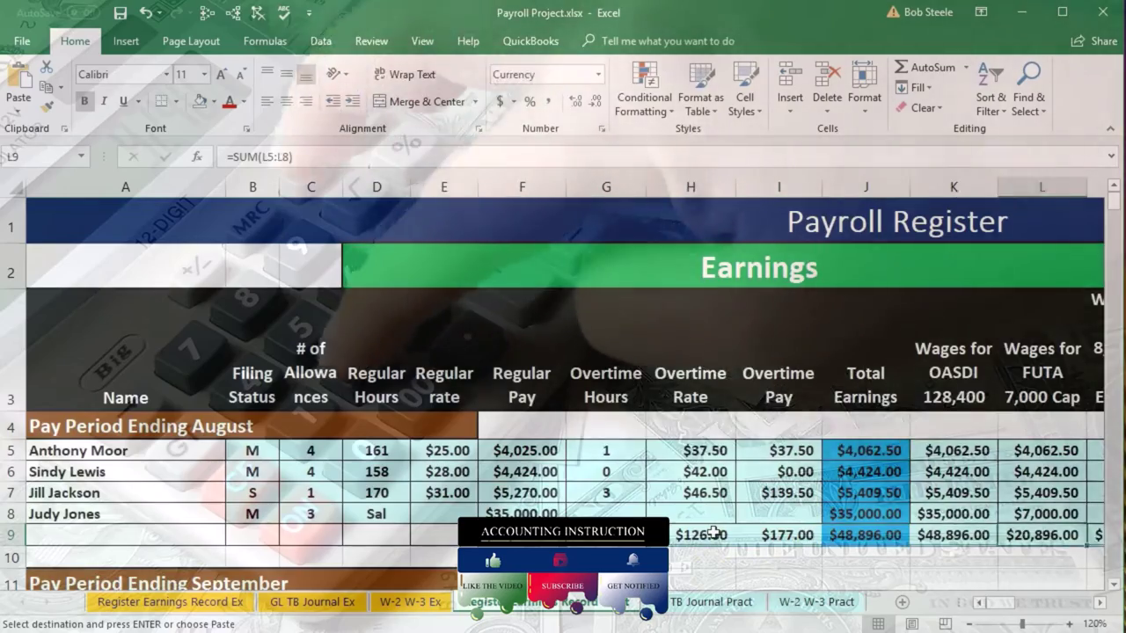
pyautogui.press('Right')
pyautogui.press('Right')
pyautogui.press('Right')
pyautogui.press('Right')
pyautogui.press('Right')
pyautogui.press('Right')
pyautogui.press('Right')
pyautogui.press('Right')
pyautogui.press('Right')
pyautogui.press('Right')
pyautogui.press('Right')
pyautogui.press('Right')
pyautogui.press('Right')
pyautogui.press('Right')
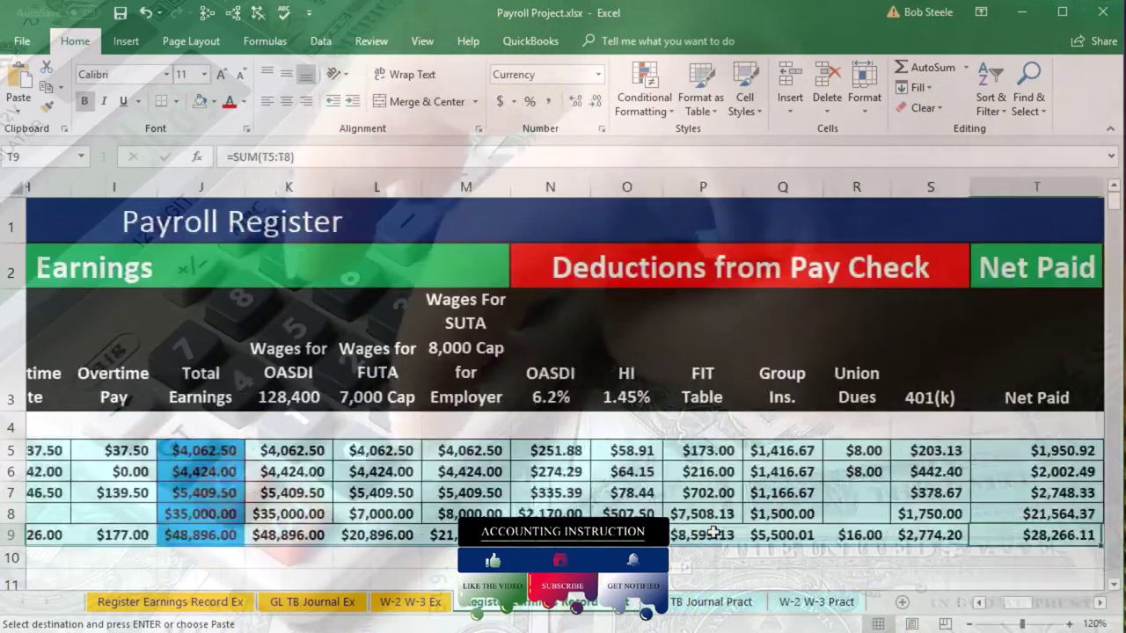
pyautogui.press('Right')
pyautogui.press('Right')
pyautogui.press('Right')
pyautogui.press('Right')
pyautogui.press('Right')
pyautogui.press('Right')
pyautogui.press('Right')
pyautogui.press('Right')
pyautogui.press('Right')
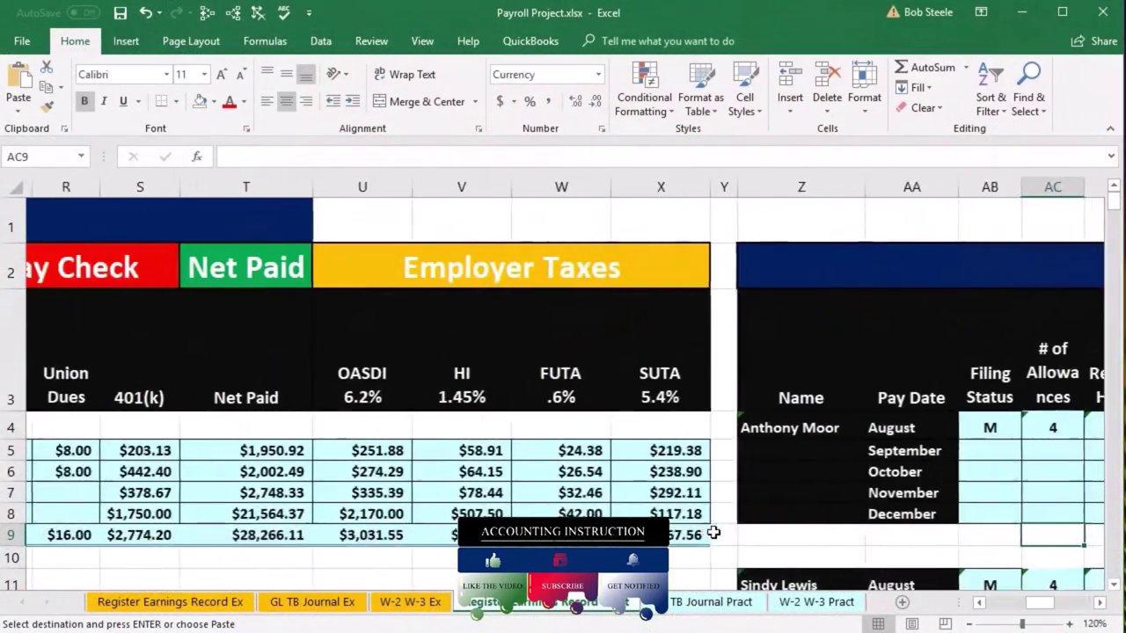
# Total the year's regular pay in AF34 with the formula =AF9+AF16+AF23+AF30
pyautogui.scroll(-7, 831, 513)
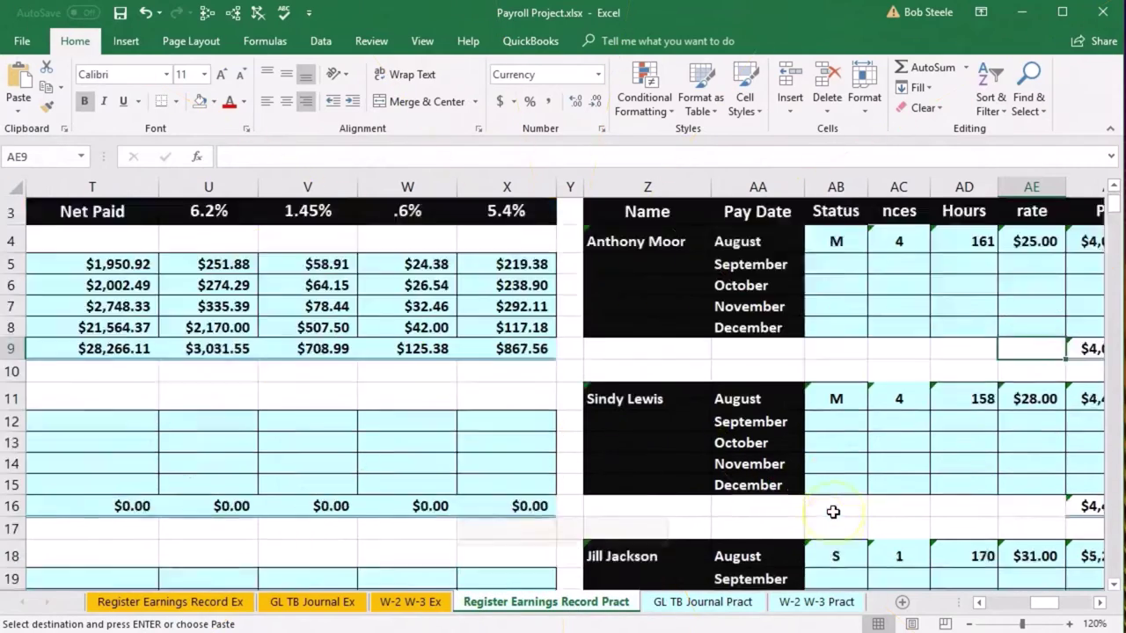
pyautogui.scroll(-1, 879, 511)
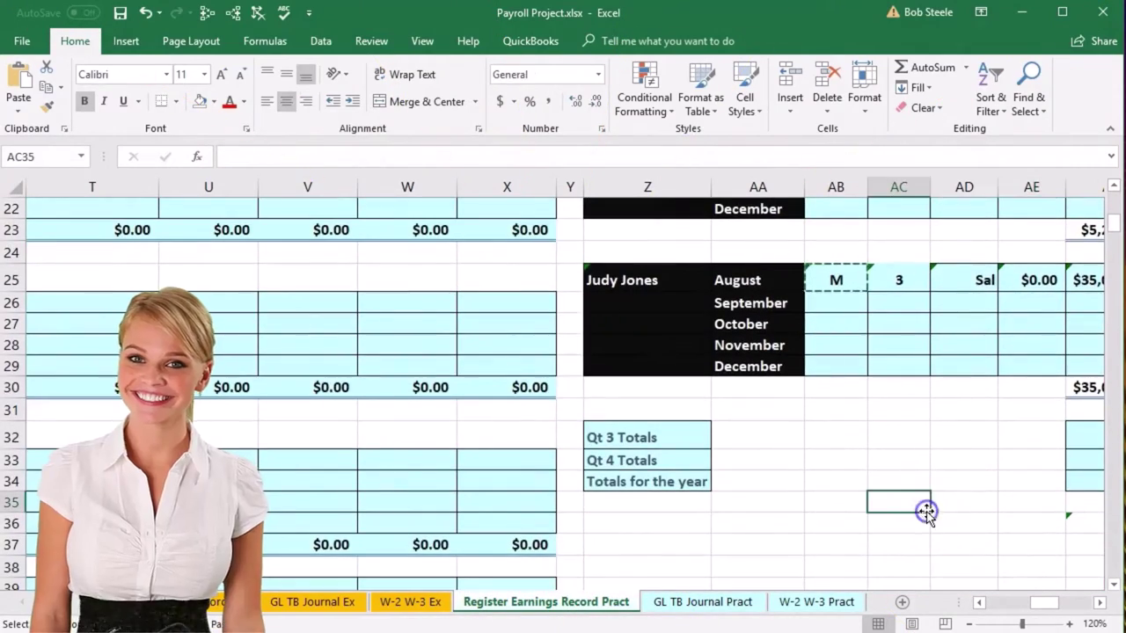
pyautogui.press('Right')
pyautogui.press('Right')
pyautogui.press('Right')
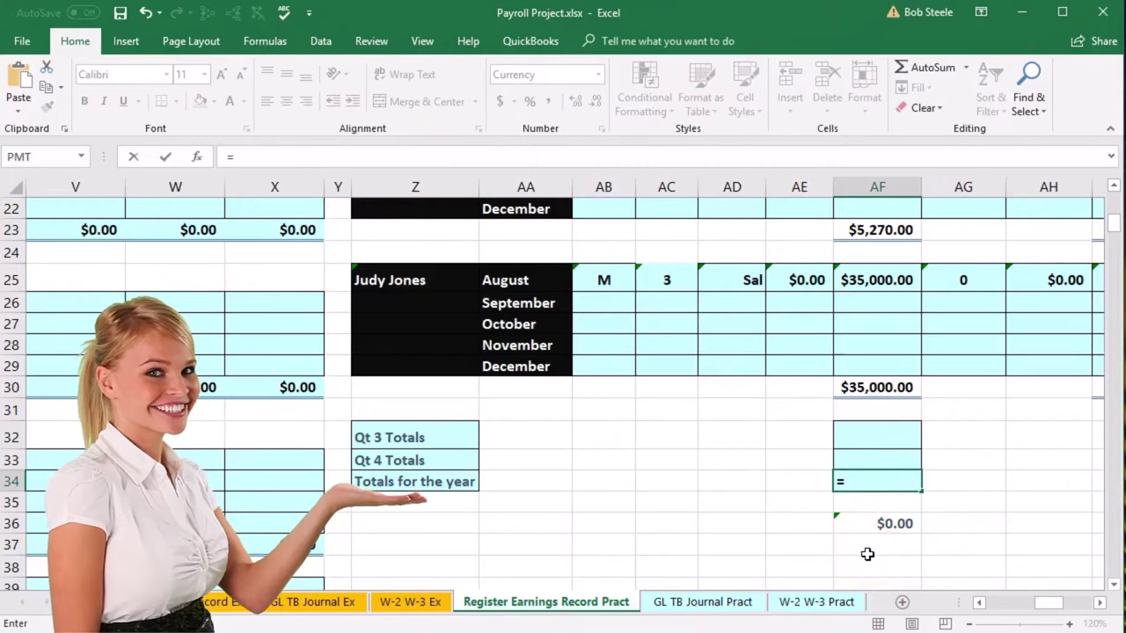
pyautogui.scroll(7, 867, 554)
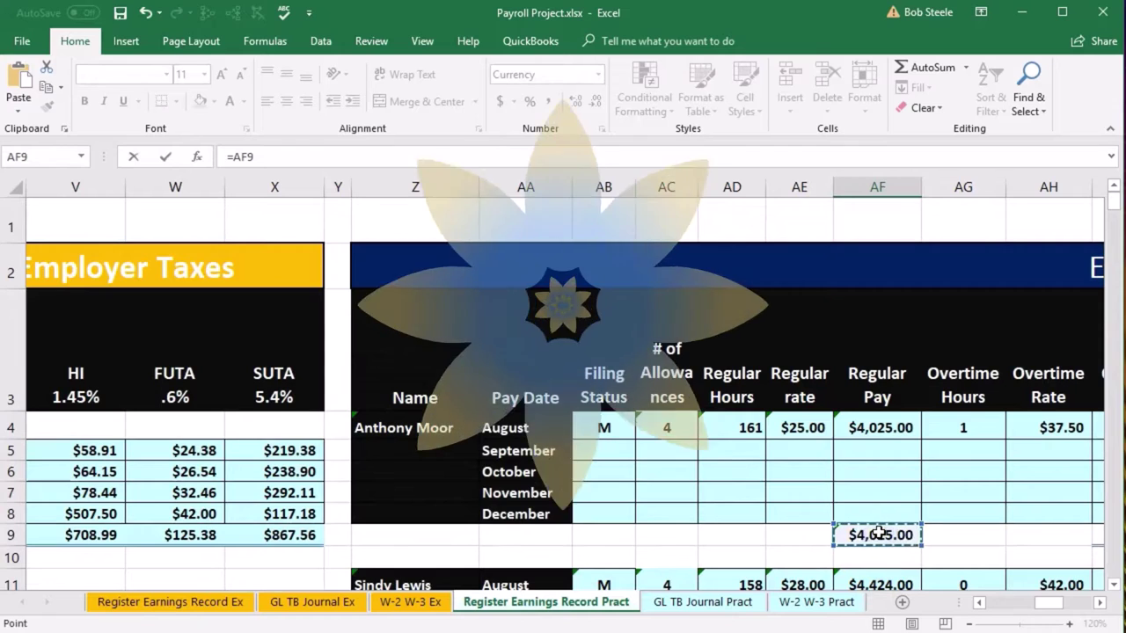
pyautogui.write('+')
pyautogui.scroll(-2, 879, 533)
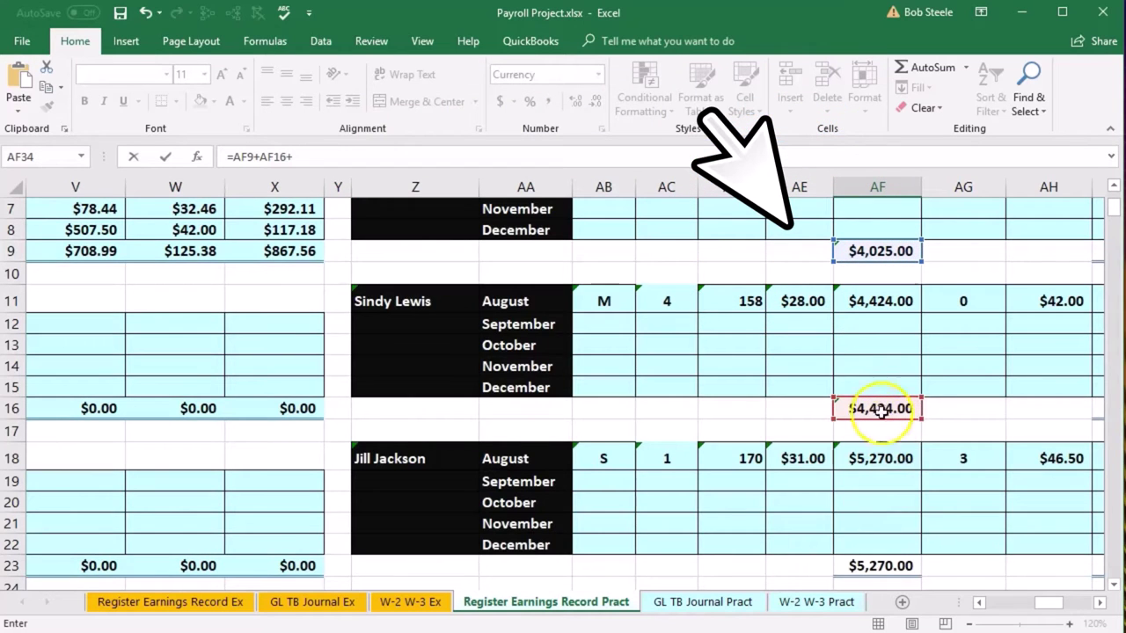
pyautogui.scroll(-1, 881, 411)
pyautogui.write('+')
pyautogui.scroll(-2, 876, 501)
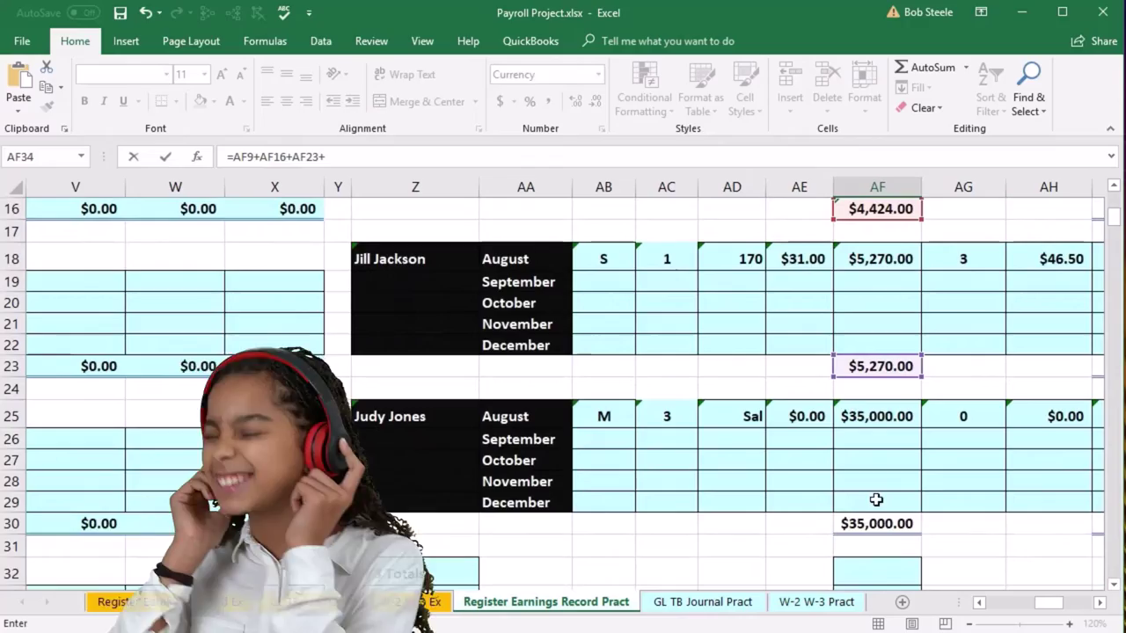
pyautogui.click(876, 523)
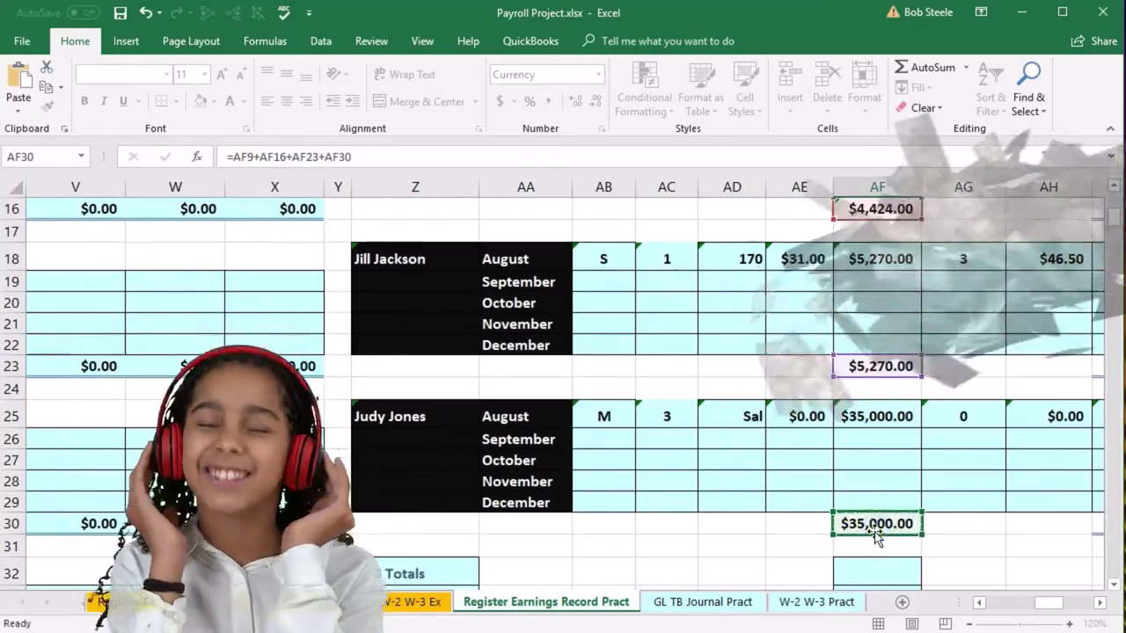
pyautogui.press('Return')
pyautogui.press('Up')
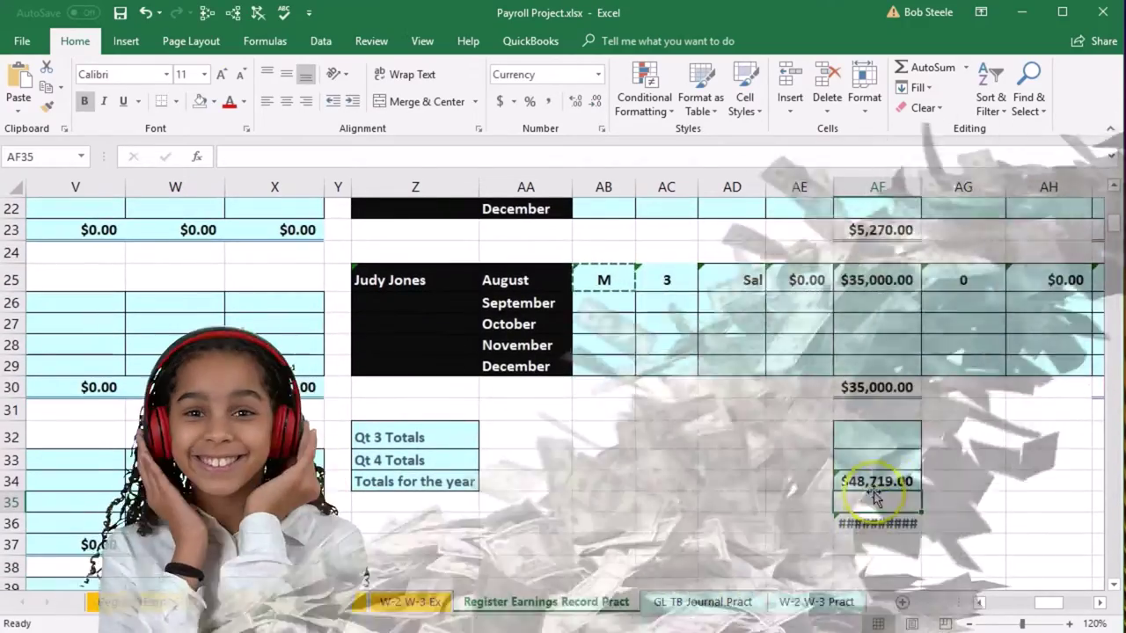
# Check the cell references in AF34, and compare its total with the payroll register's August regular pay in F9
pyautogui.press('F2')
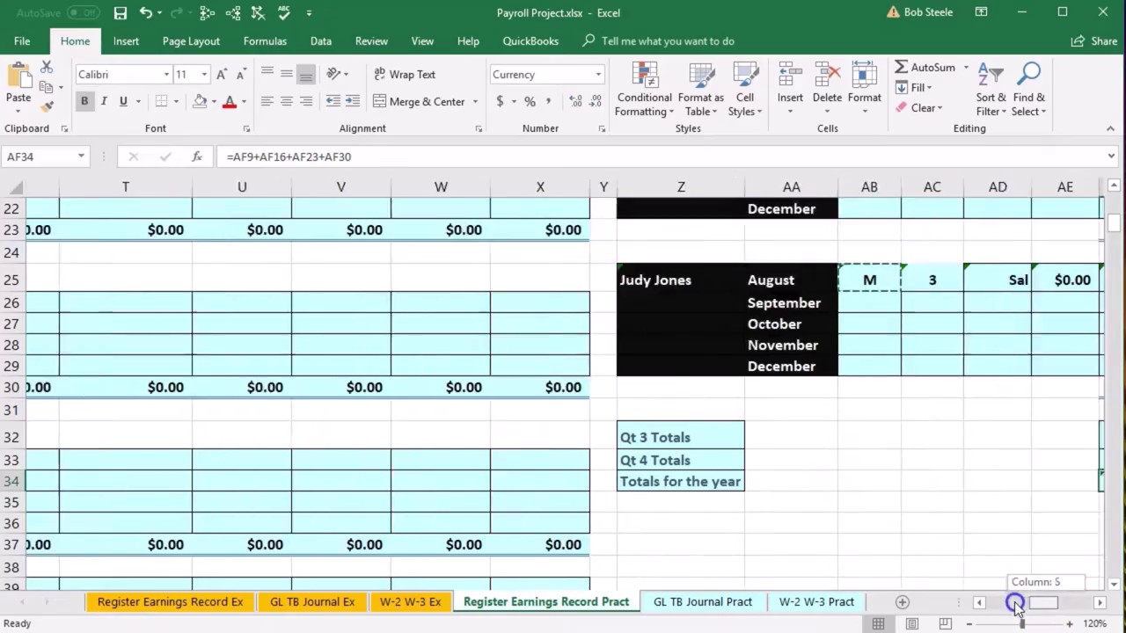
pyautogui.moveTo(1015, 603); pyautogui.dragTo(998, 603)
pyautogui.scroll(7, 802, 523)
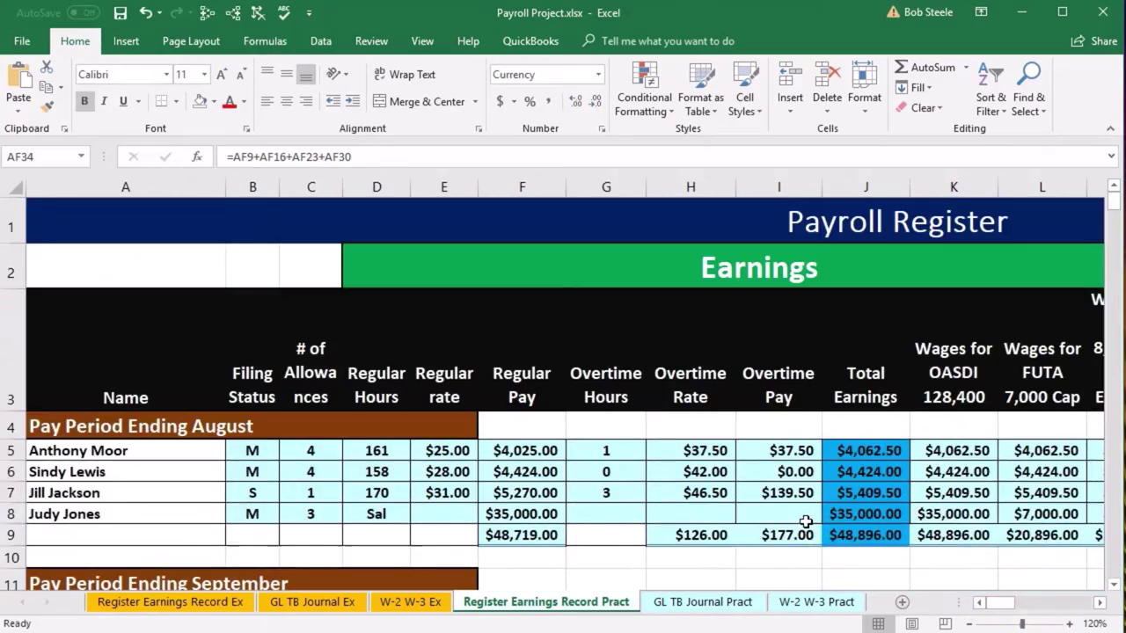
pyautogui.click(526, 536)
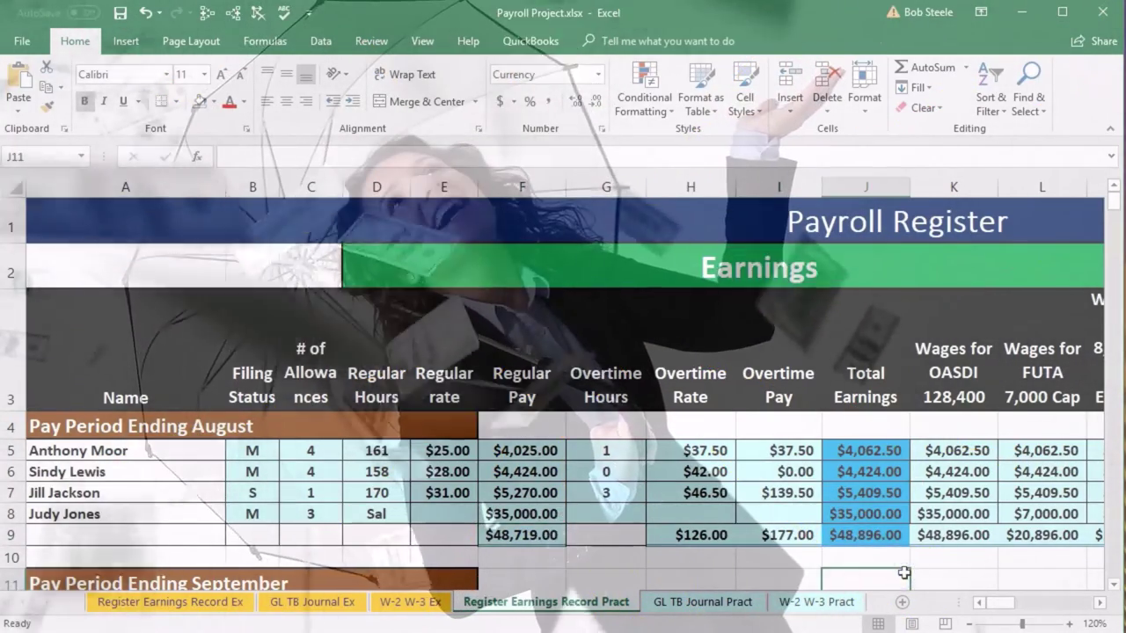
# Return to the Totals for the year row of the earnings record and review which cells the AF34 formula adds
pyautogui.click(915, 581)
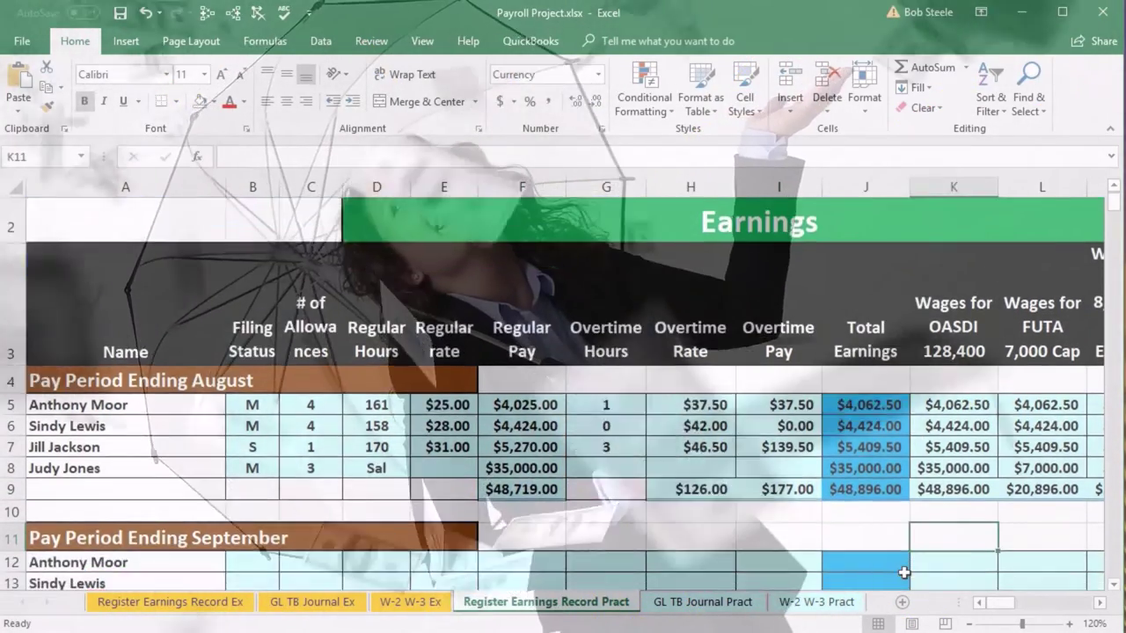
pyautogui.press('Right')
pyautogui.press('Right')
pyautogui.press('Right')
pyautogui.press('Right')
pyautogui.press('Right')
pyautogui.press('Right')
pyautogui.press('Right')
pyautogui.press('Right')
pyautogui.press('Right')
pyautogui.press('Right')
pyautogui.press('Right')
pyautogui.press('Right')
pyautogui.press('Right')
pyautogui.press('Right')
pyautogui.press('Right')
pyautogui.press('Right')
pyautogui.press('Right')
pyautogui.press('Right')
pyautogui.press('Right')
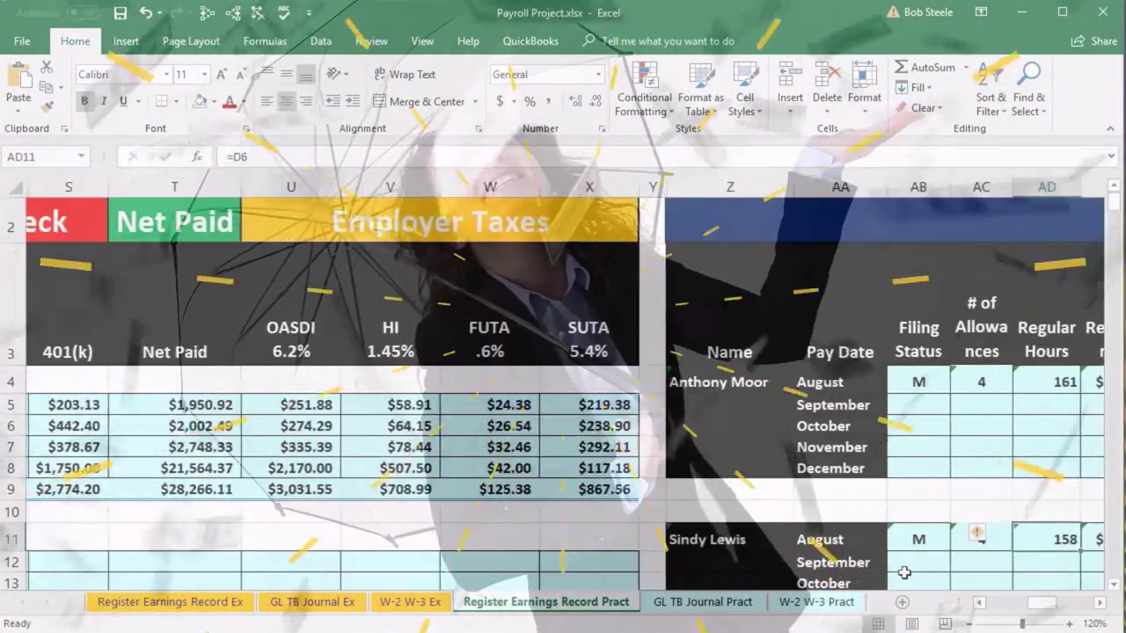
pyautogui.press('Right')
pyautogui.press('Right')
pyautogui.press('Right')
pyautogui.press('Down')
pyautogui.press('Down')
pyautogui.press('Down')
pyautogui.press('Down')
pyautogui.press('Down')
pyautogui.press('Down')
pyautogui.press('Down')
pyautogui.press('Down')
pyautogui.press('Down')
pyautogui.press('Down')
pyautogui.press('Down')
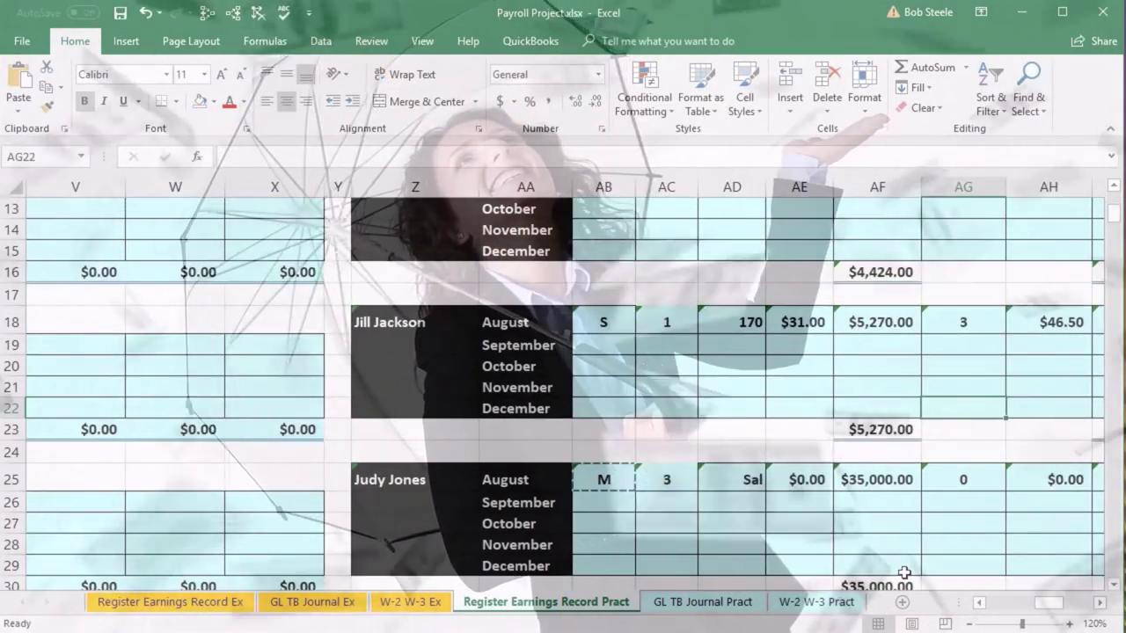
pyautogui.press('Down')
pyautogui.press('Down')
pyautogui.press('Down')
pyautogui.press('Down')
pyautogui.press('Down')
pyautogui.press('Down')
pyautogui.press('Down')
pyautogui.press('Down')
pyautogui.press('Down')
pyautogui.press('Down')
pyautogui.press('Down')
pyautogui.press('Down')
pyautogui.press('Down')
pyautogui.press('Down')
pyautogui.press('Down')
pyautogui.press('Down')
pyautogui.press('Down')
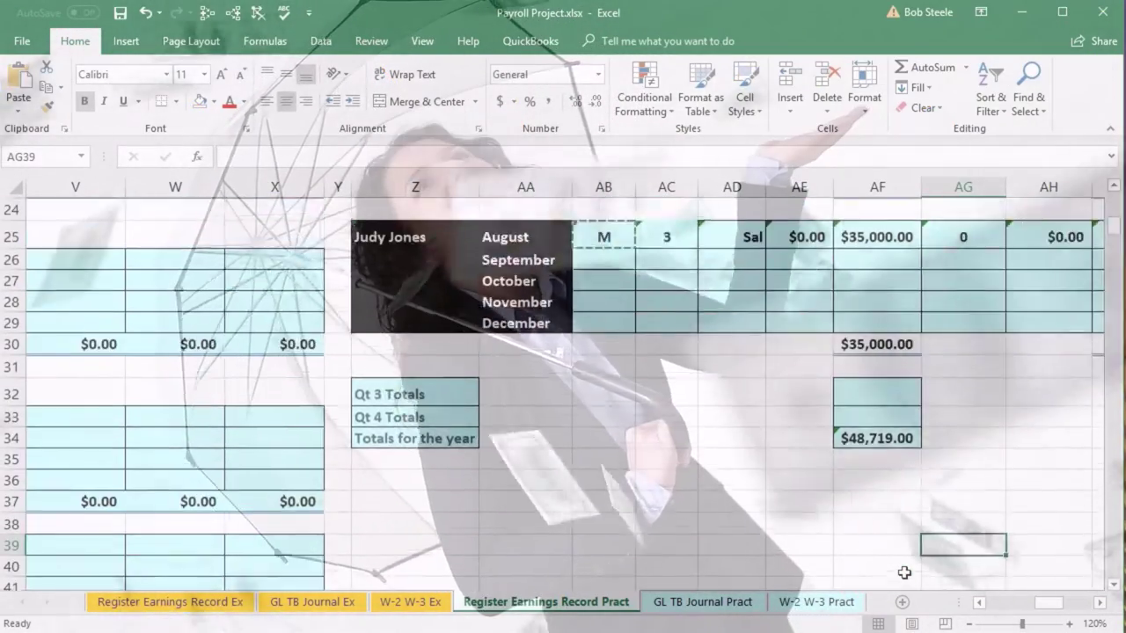
pyautogui.scroll(1, 904, 572)
pyautogui.click(1099, 602)
pyautogui.click(1099, 603)
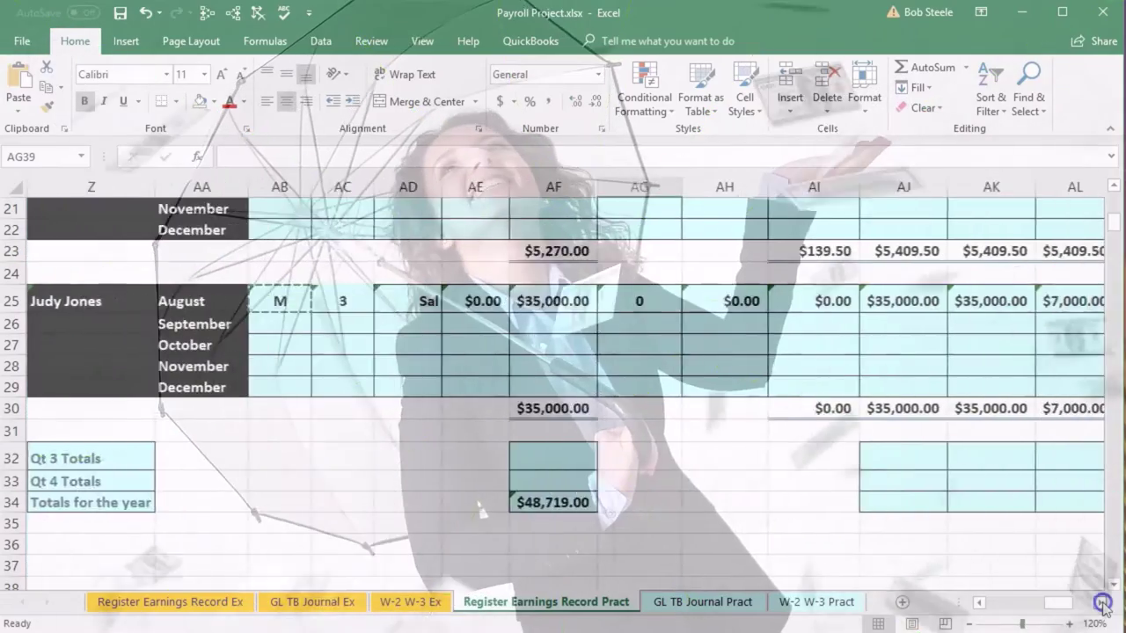
pyautogui.click(1099, 602)
pyautogui.click(1099, 603)
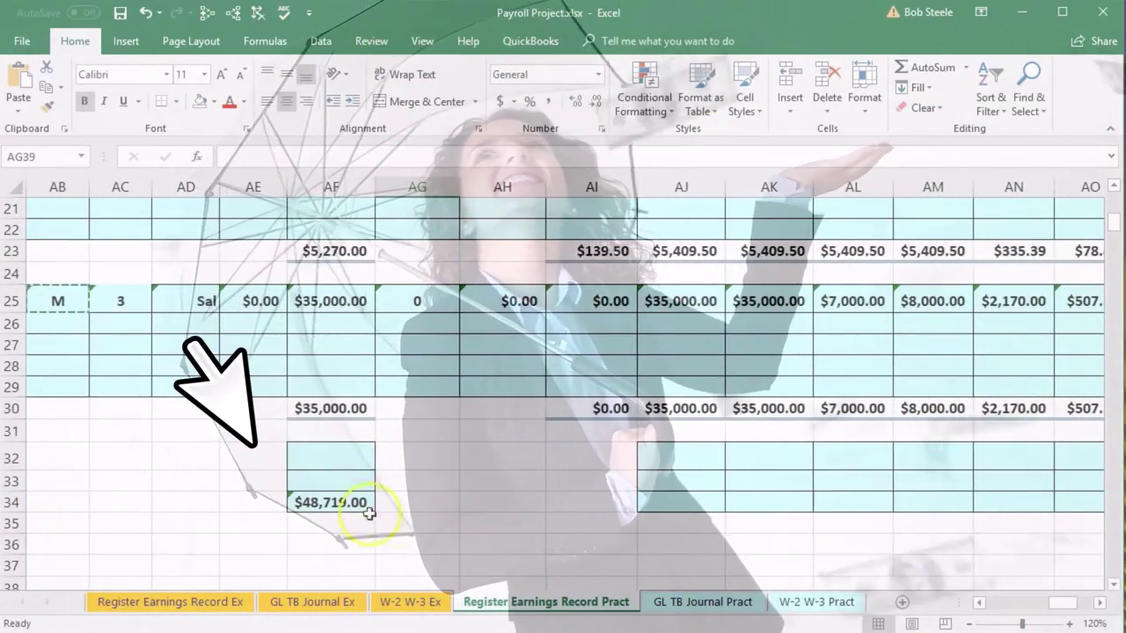
pyautogui.click(349, 506)
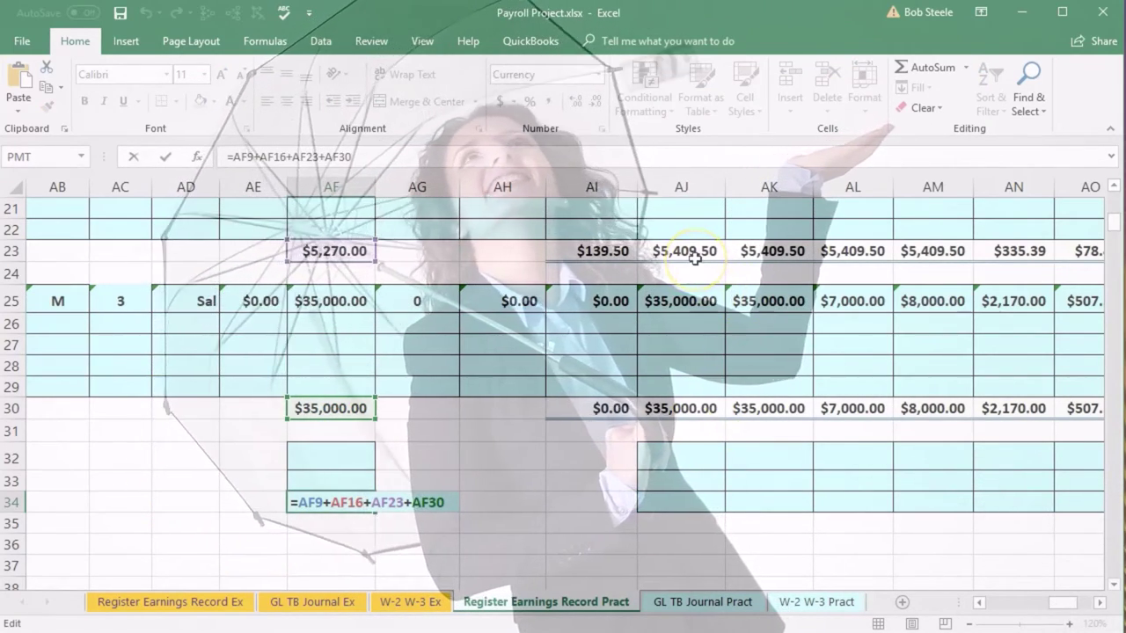
pyautogui.press('Return')
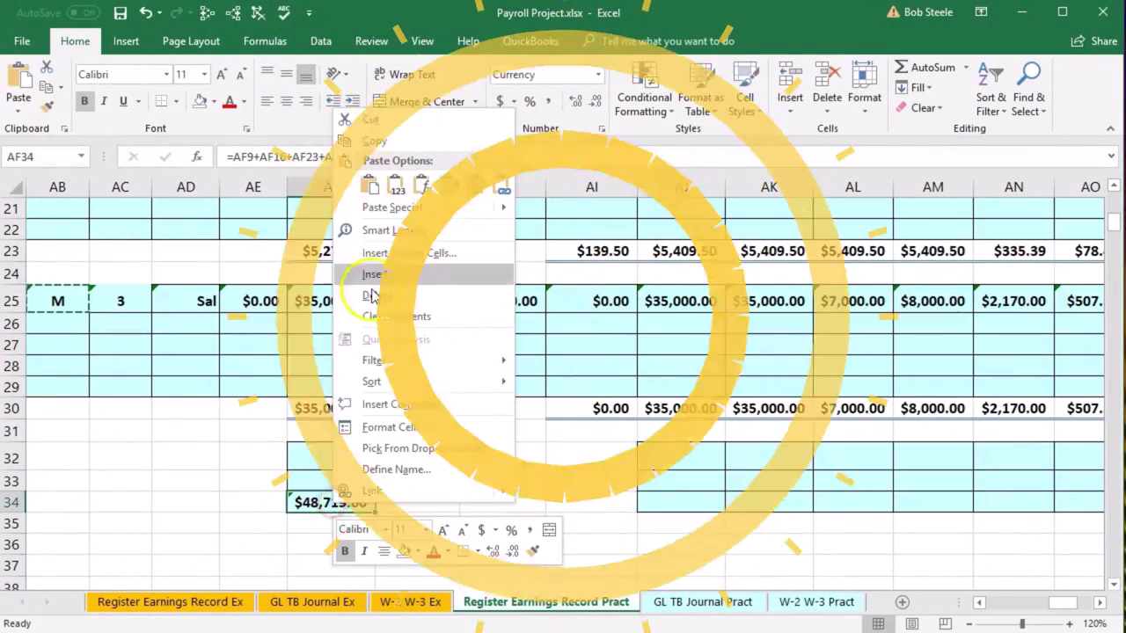
# Copy the AF34 total formula, paste only the formula across AJ34:AT34, and widen columns AL and AM to fit their totals
pyautogui.click(371, 140)
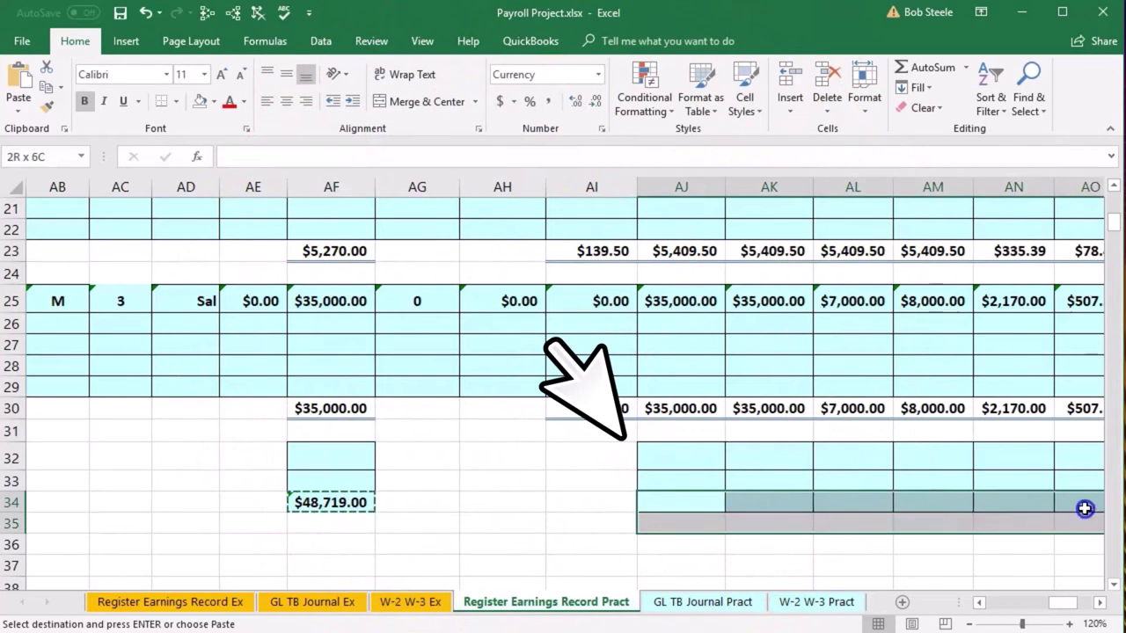
pyautogui.moveTo(1084, 508); pyautogui.dragTo(1086, 508)
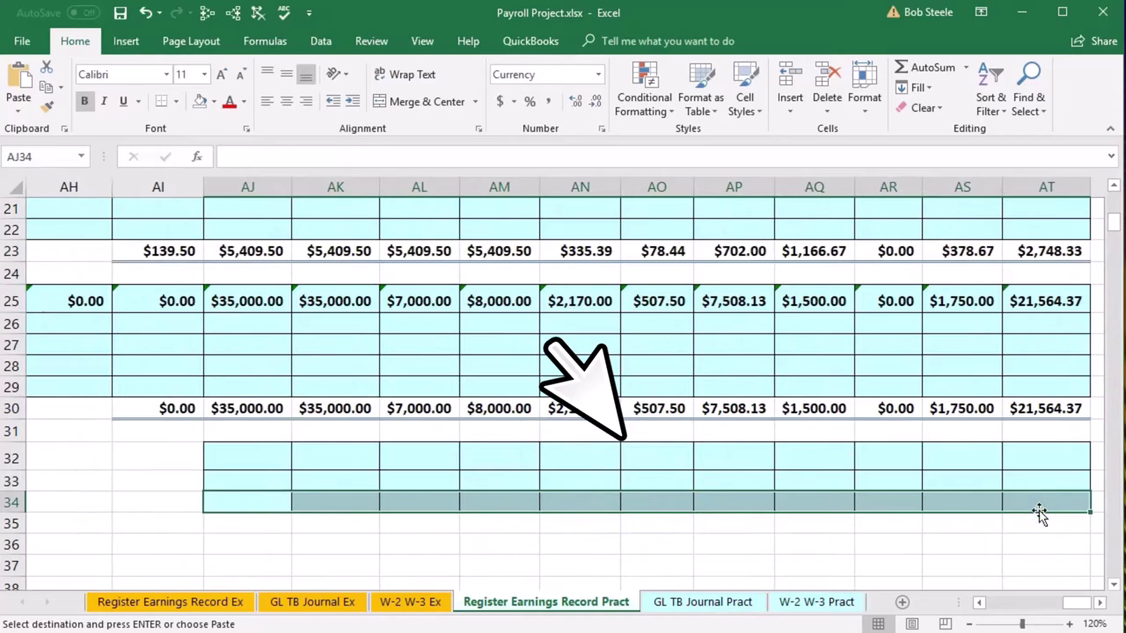
pyautogui.rightClick(934, 500)
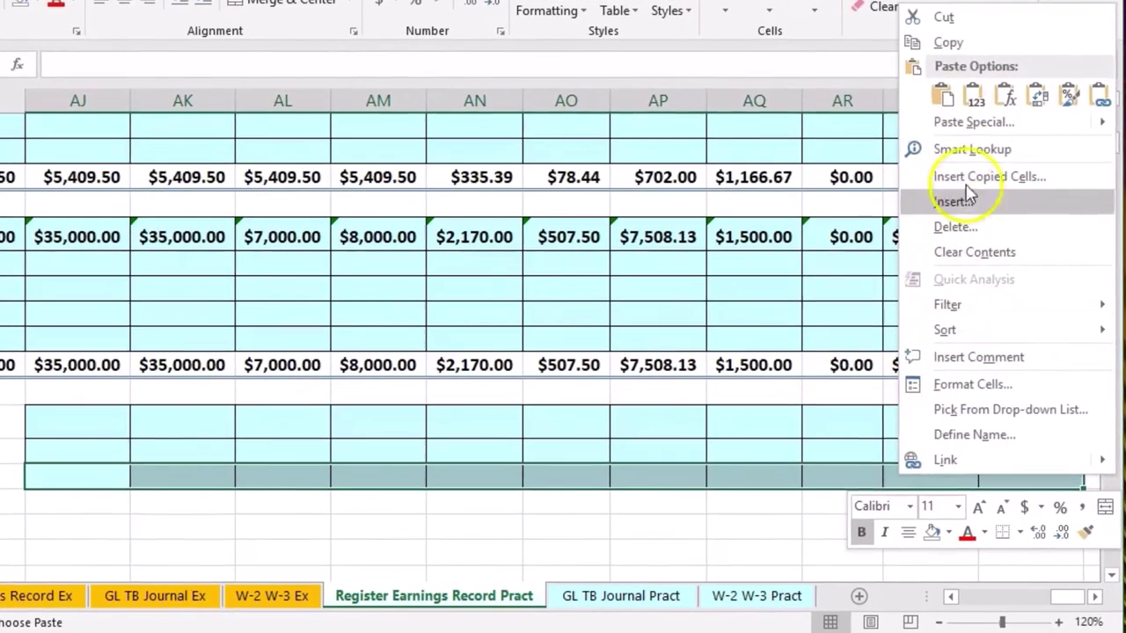
pyautogui.click(942, 96)
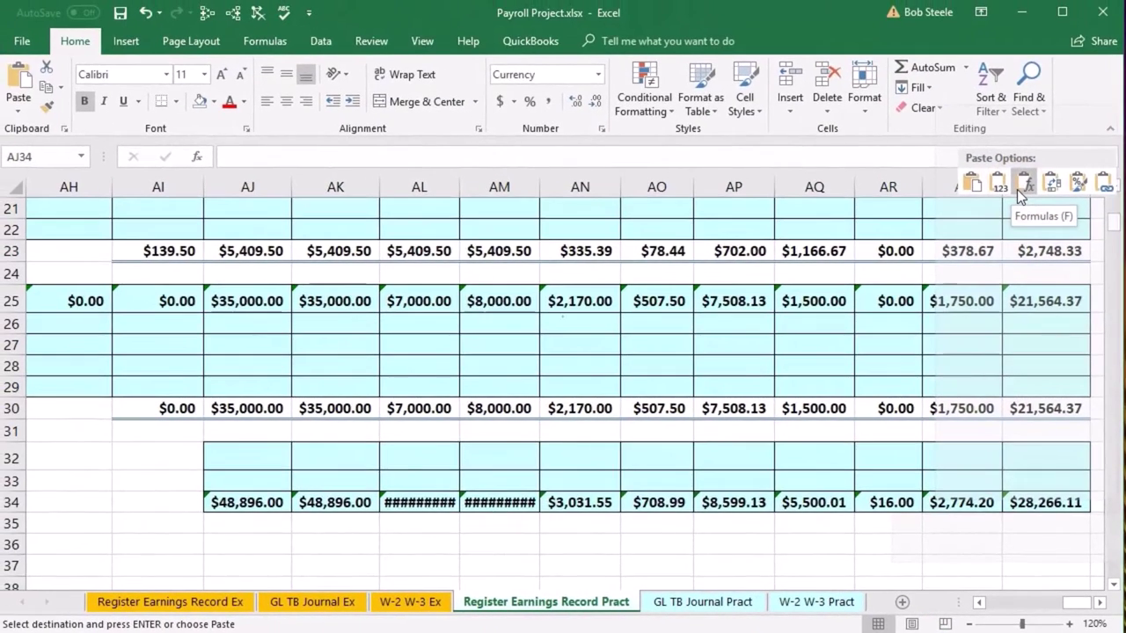
pyautogui.click(1018, 188)
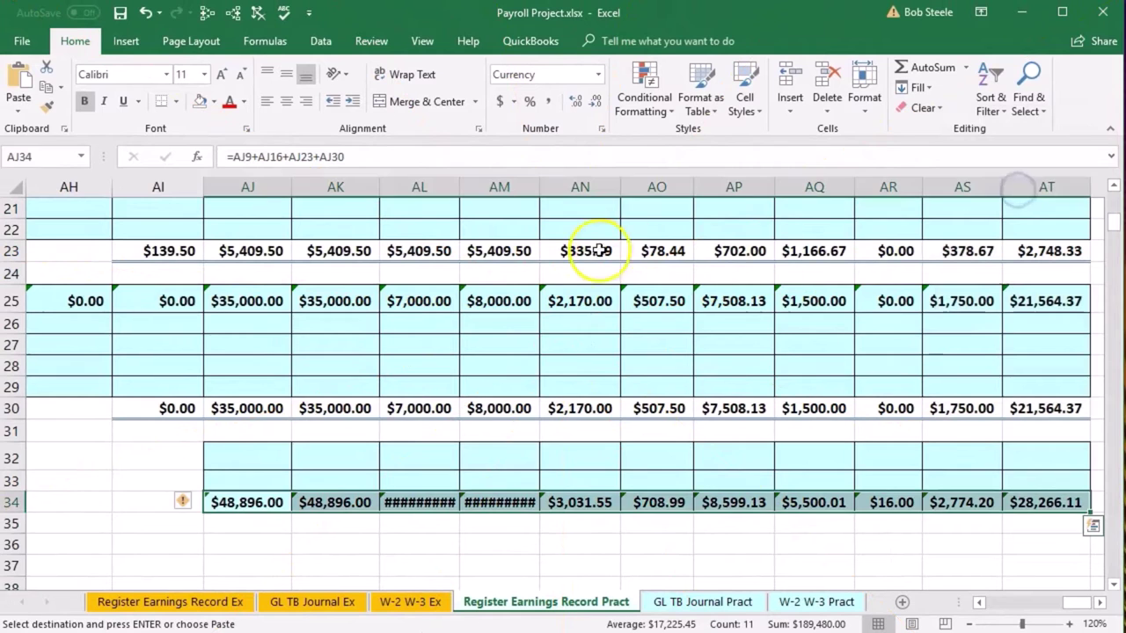
pyautogui.moveTo(443, 191); pyautogui.dragTo(549, 180)
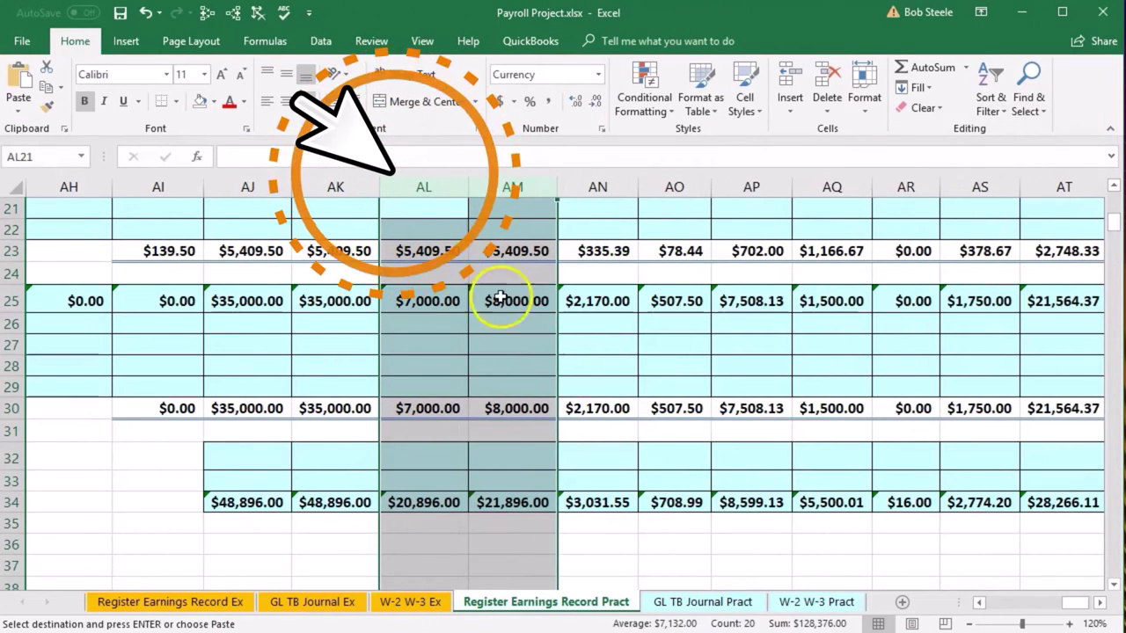
pyautogui.click(409, 490)
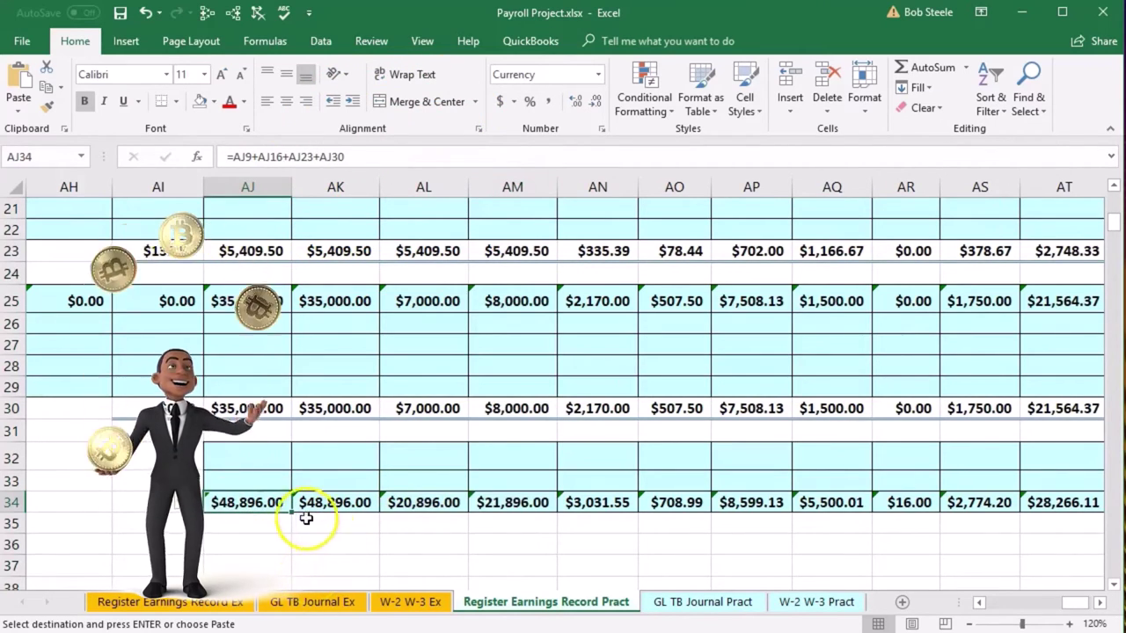
# Examine the year totals in AJ34, AK34 and AL34 against their column headings for total earnings, OASDI wages and FUTA wages
pyautogui.scroll(6, 304, 521)
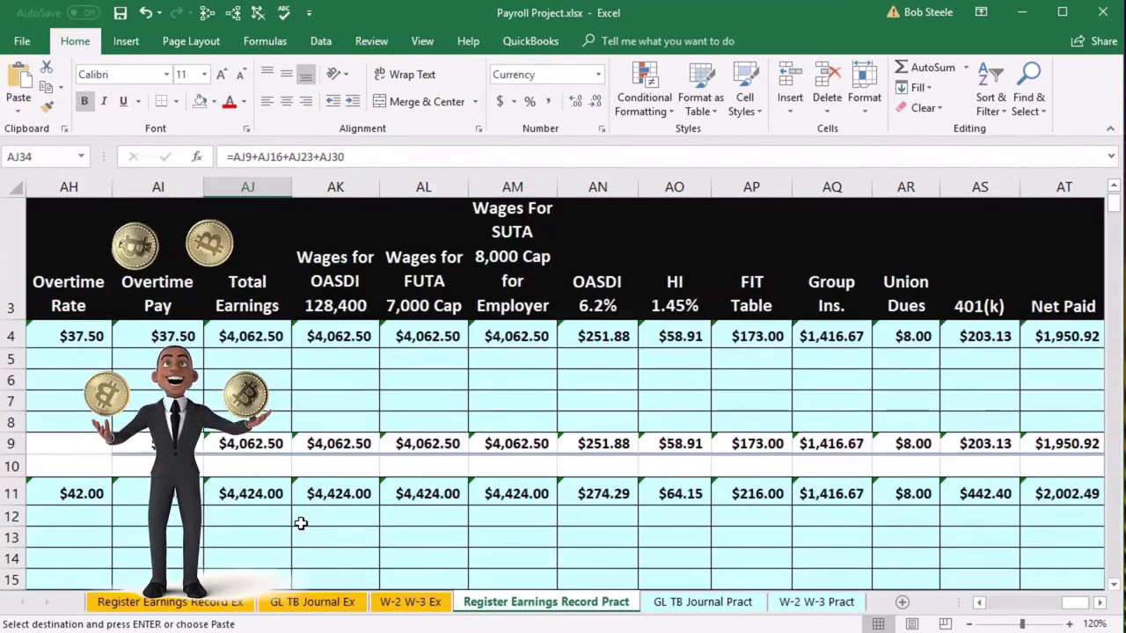
pyautogui.scroll(-6, 295, 514)
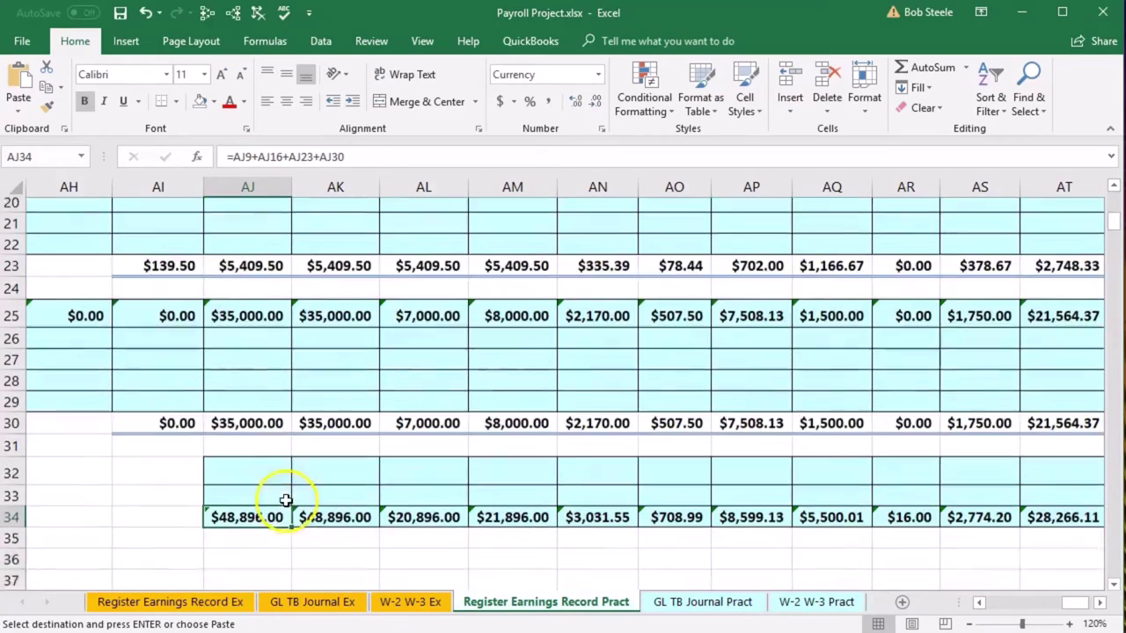
pyautogui.scroll(-1, 424, 523)
pyautogui.scroll(6, 434, 503)
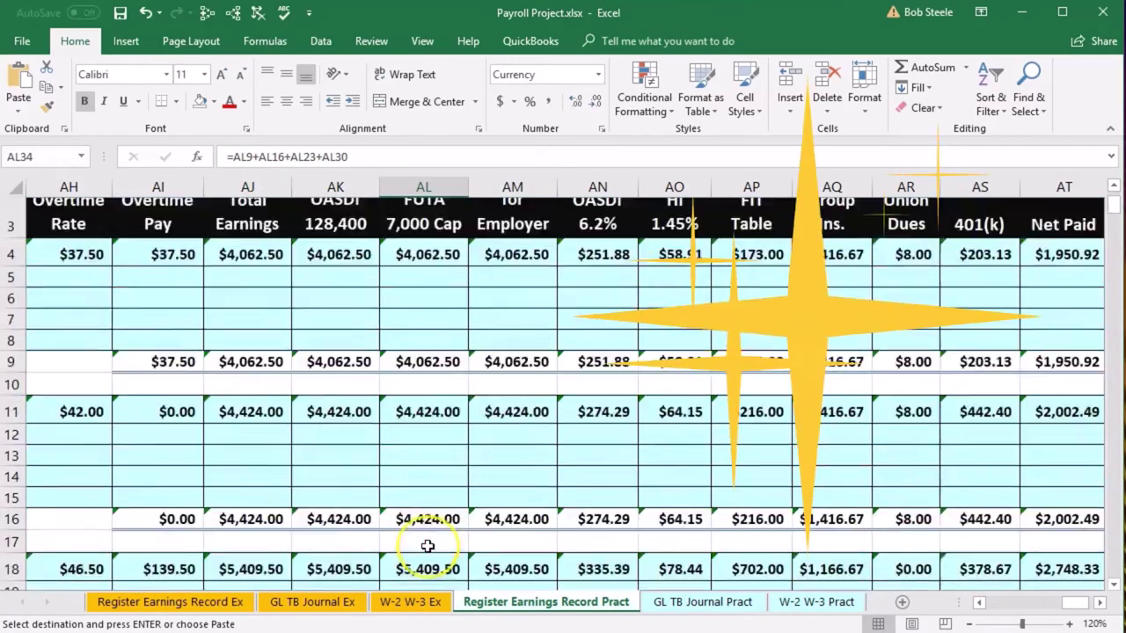
pyautogui.scroll(-6, 426, 546)
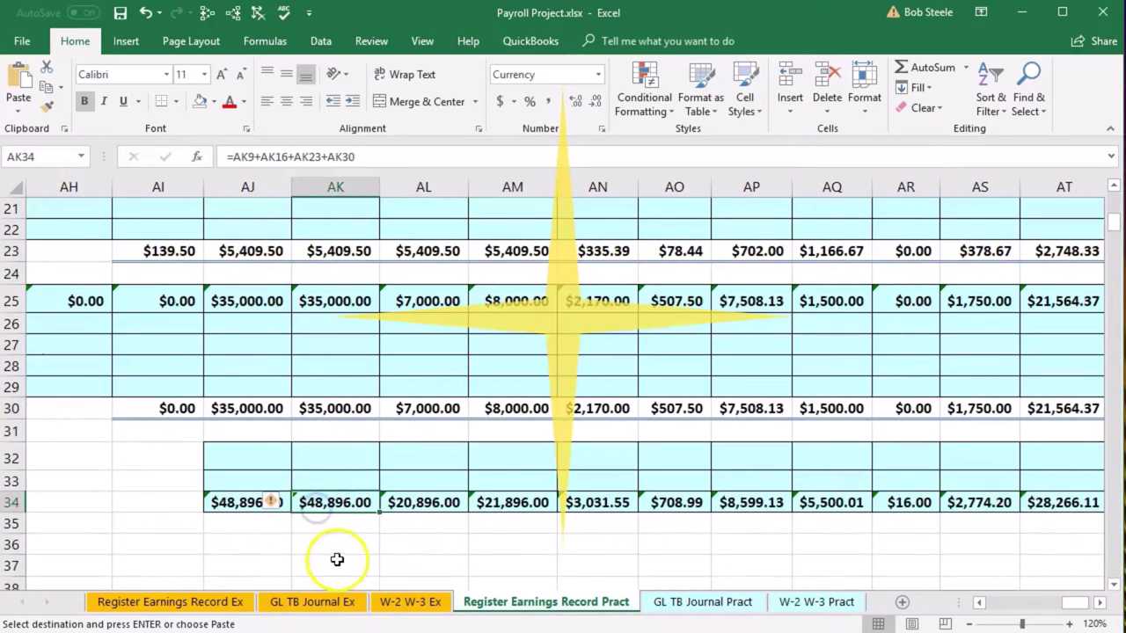
pyautogui.scroll(6, 422, 522)
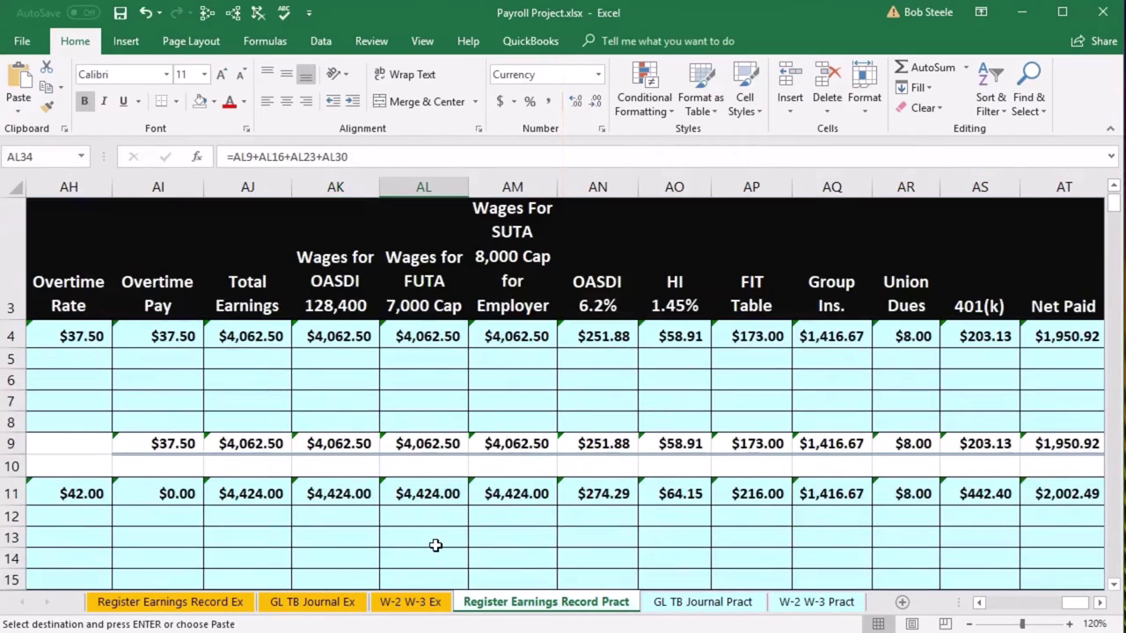
pyautogui.scroll(-6, 435, 545)
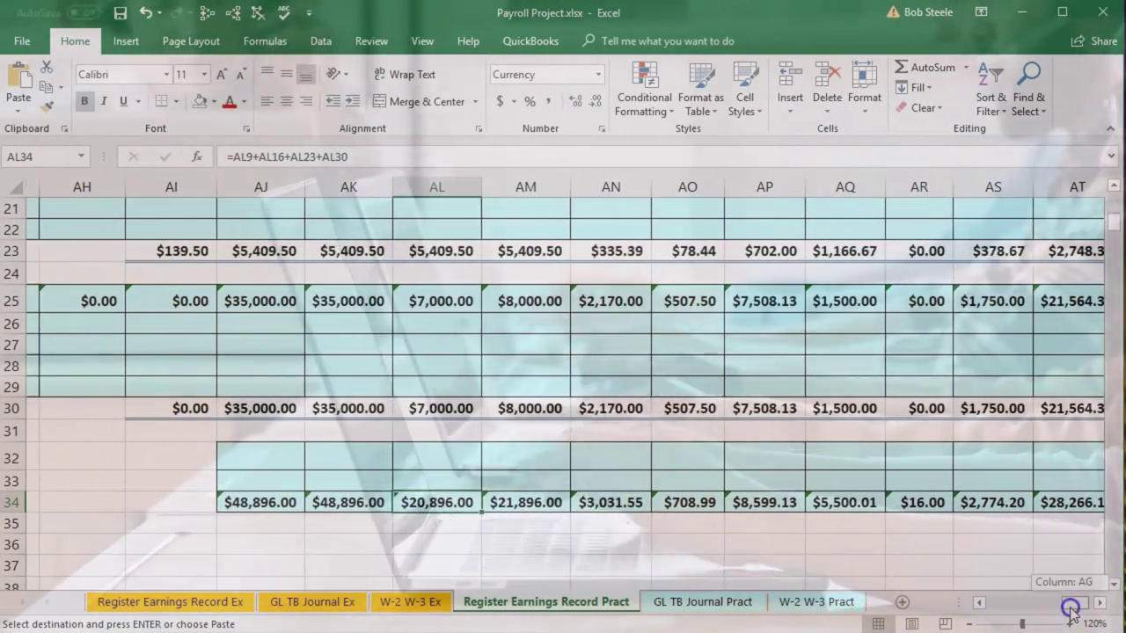
# Review the payroll register's August totals in row 9, from total earnings in J9 across the wage bases and deductions to net paid in T9
pyautogui.moveTo(1068, 603); pyautogui.dragTo(990, 613)
pyautogui.scroll(6, 789, 510)
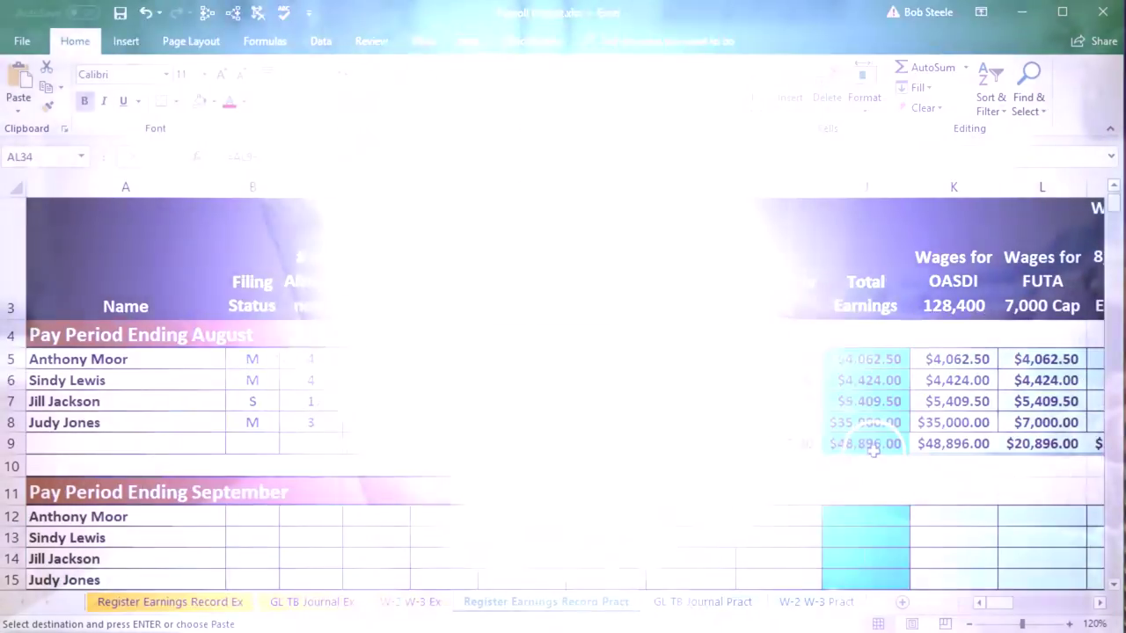
pyautogui.click(873, 446)
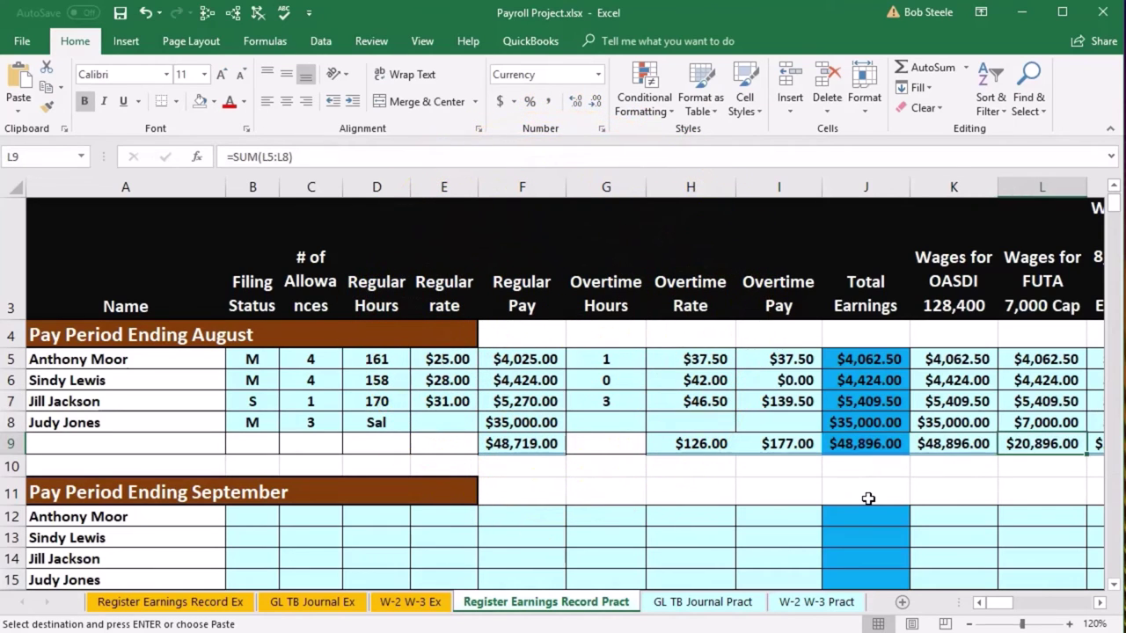
pyautogui.press('Right')
pyautogui.press('Right')
pyautogui.press('Right')
pyautogui.press('Right')
pyautogui.press('Right')
pyautogui.press('Right')
pyautogui.press('Right')
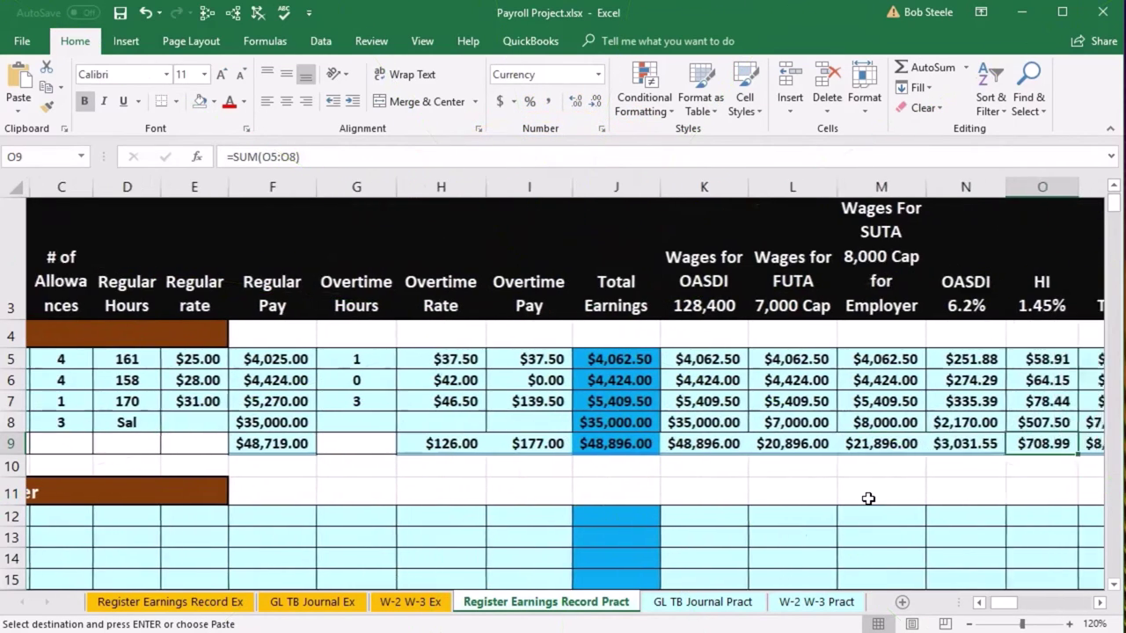
pyautogui.press('Right')
pyautogui.press('Right')
pyautogui.press('Right')
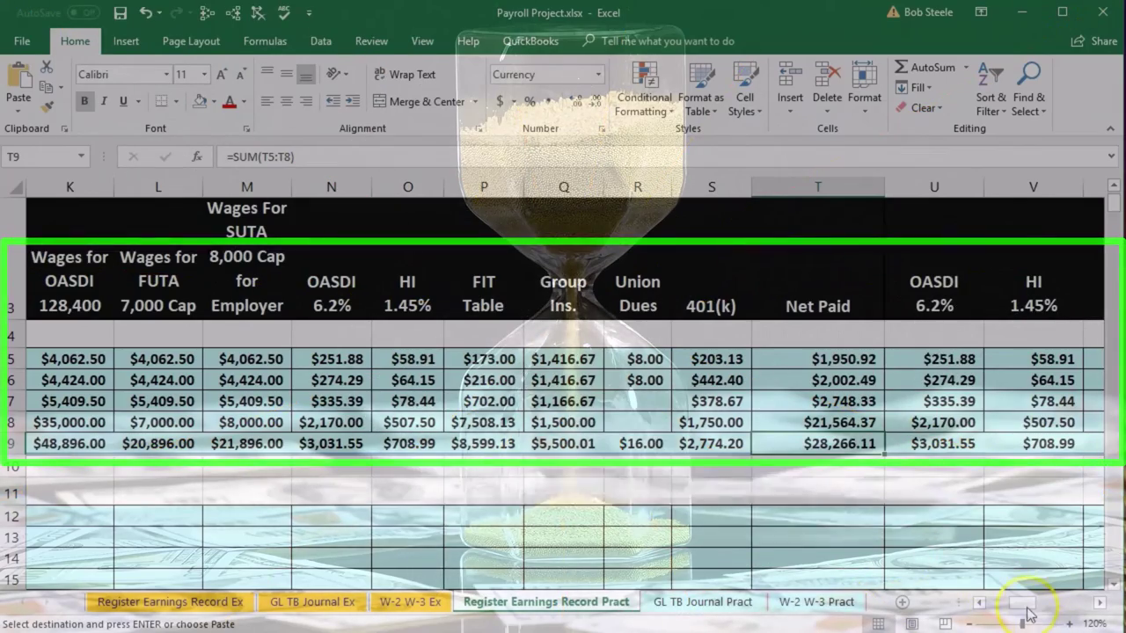
# Return to the earnings records' year totals in row 34 and check them across to net paid in AT34 against the register's August totals
pyautogui.moveTo(1036, 604); pyautogui.dragTo(1060, 606)
pyautogui.scroll(-7, 1018, 527)
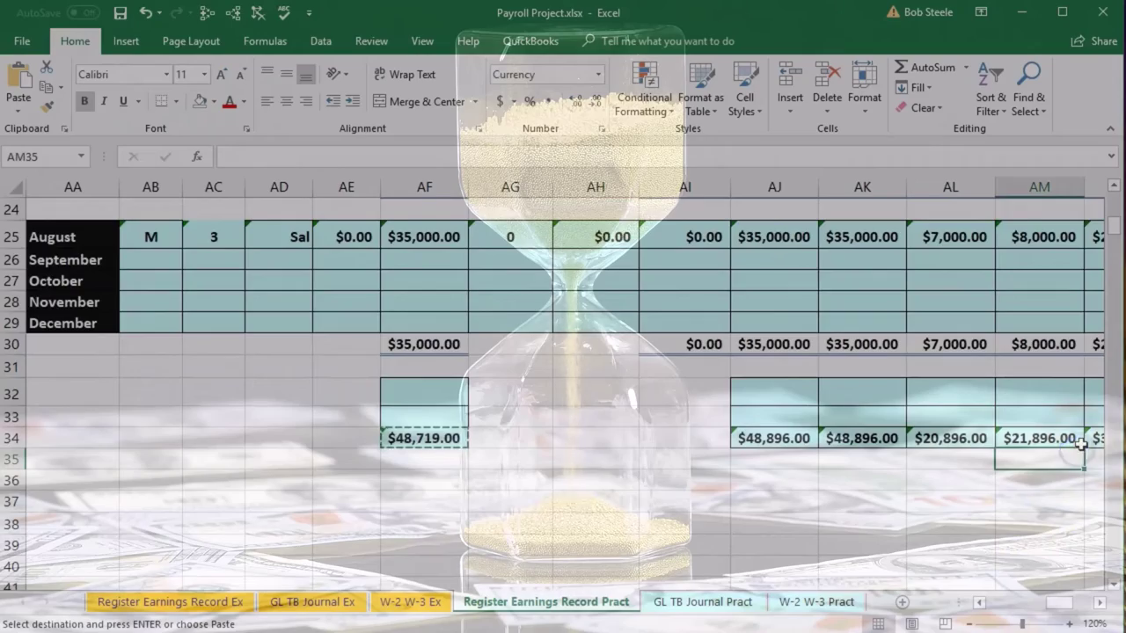
pyautogui.press('Right')
pyautogui.press('Right')
pyautogui.press('Right')
pyautogui.press('Right')
pyautogui.press('Right')
pyautogui.press('Right')
pyautogui.press('Right')
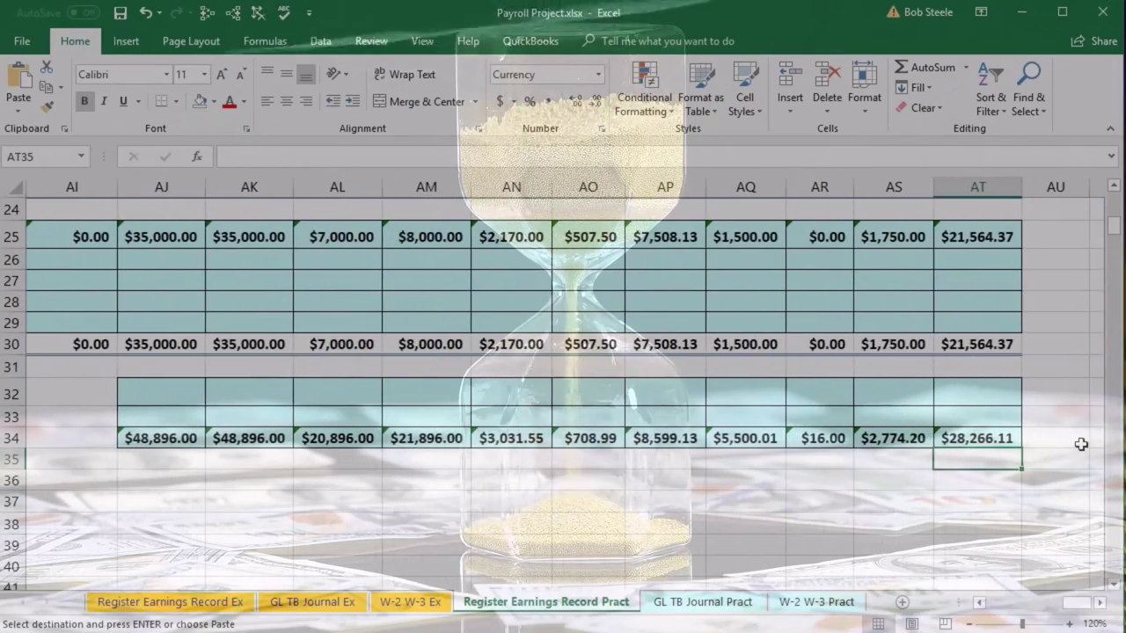
pyautogui.press('Up')
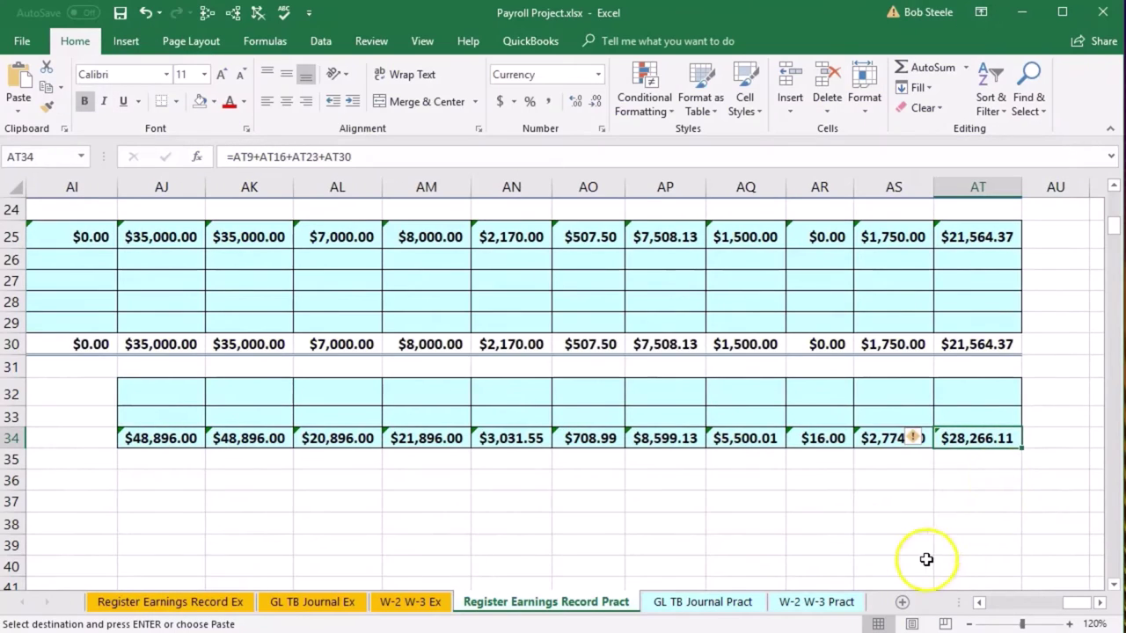
# Compare the payroll register's grouping of employees under the August pay period with the earnings records' grouping of months under each employee
pyautogui.scroll(8, 766, 563)
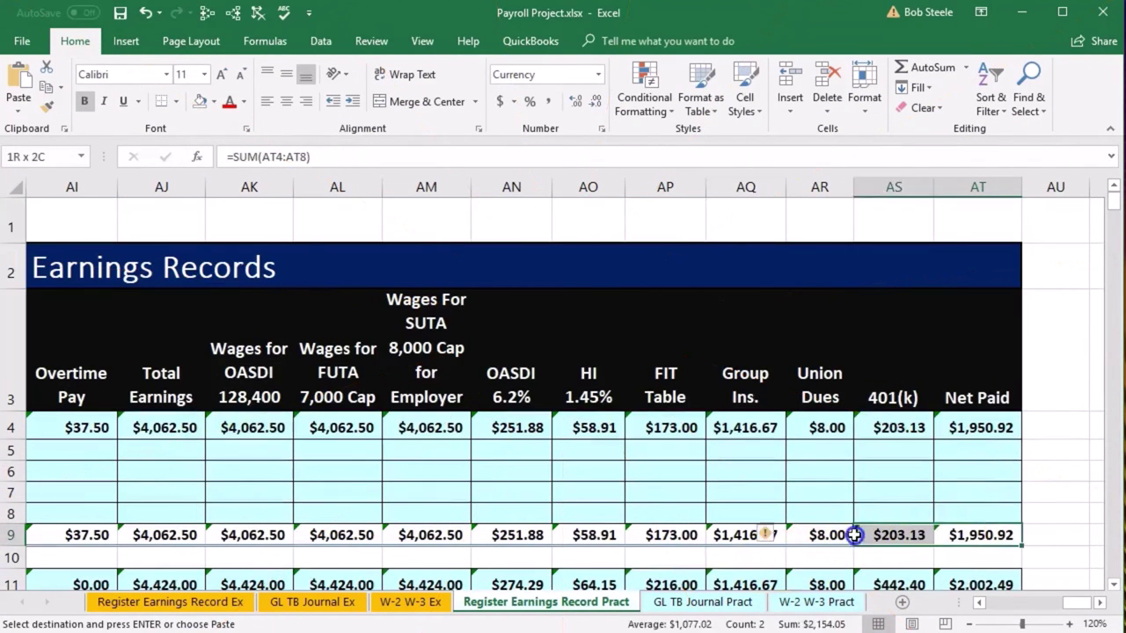
pyautogui.click(578, 466)
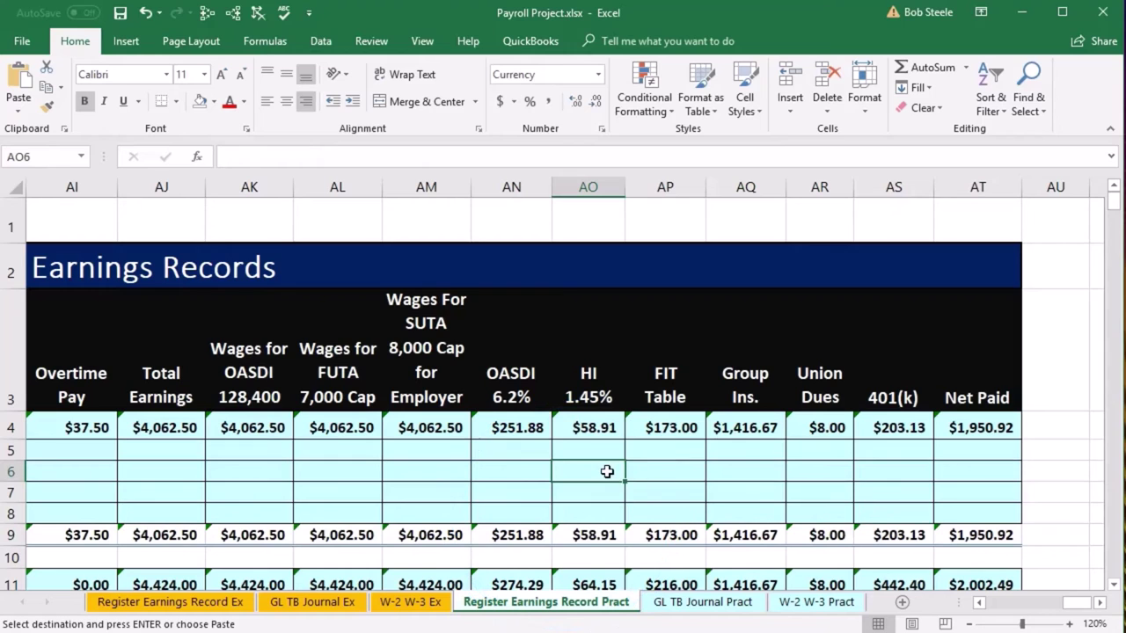
pyautogui.moveTo(1088, 613); pyautogui.dragTo(1003, 605)
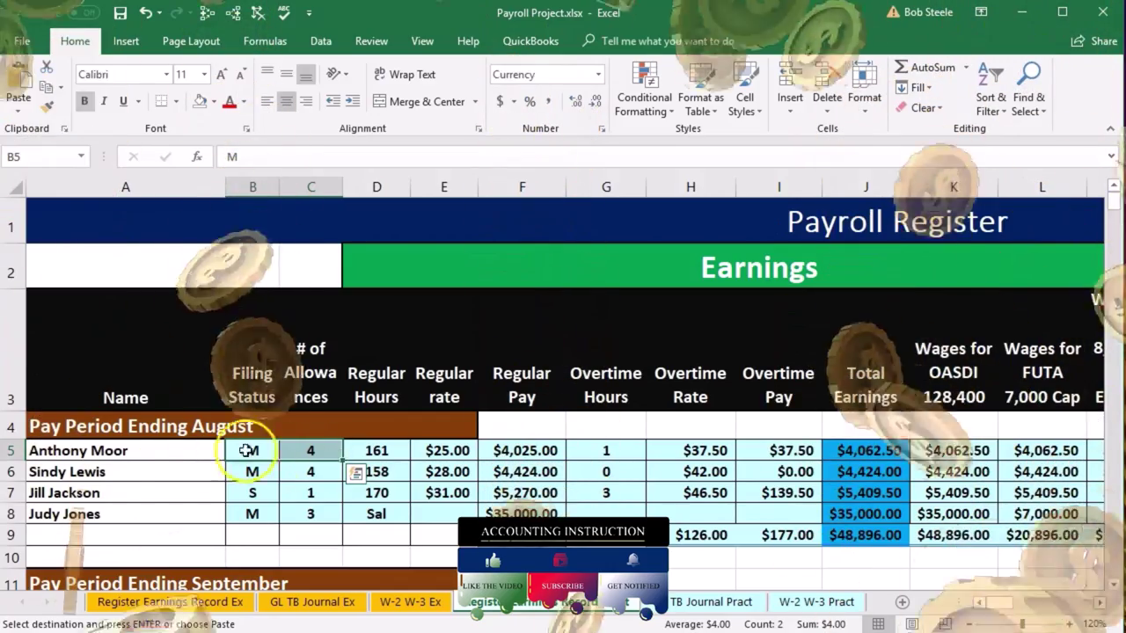
pyautogui.click(151, 427)
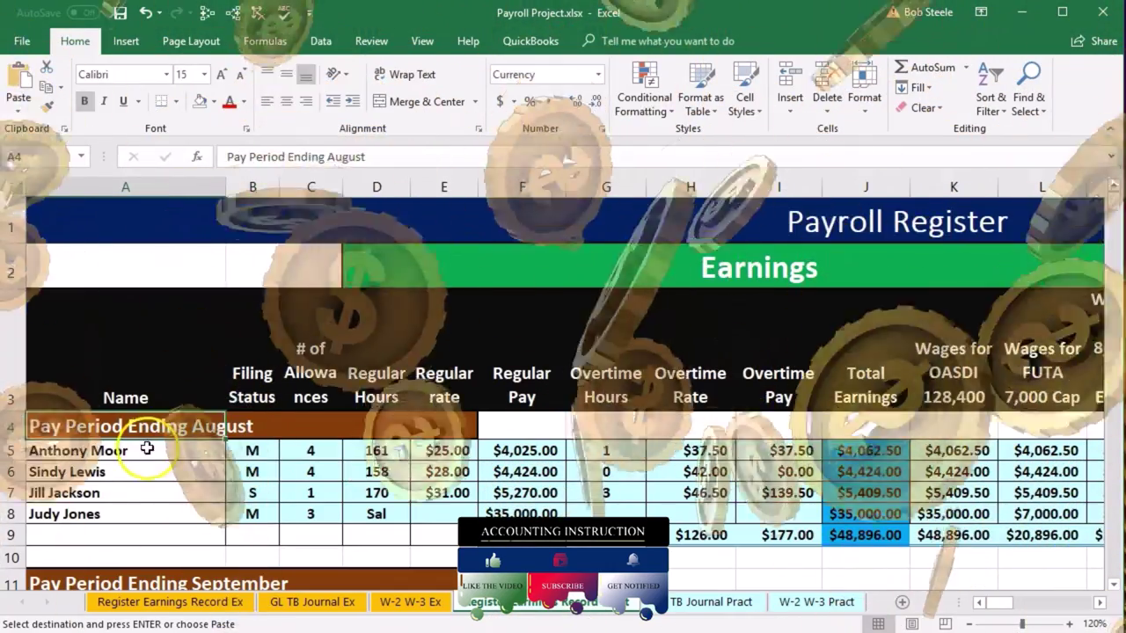
pyautogui.moveTo(147, 449); pyautogui.dragTo(143, 467)
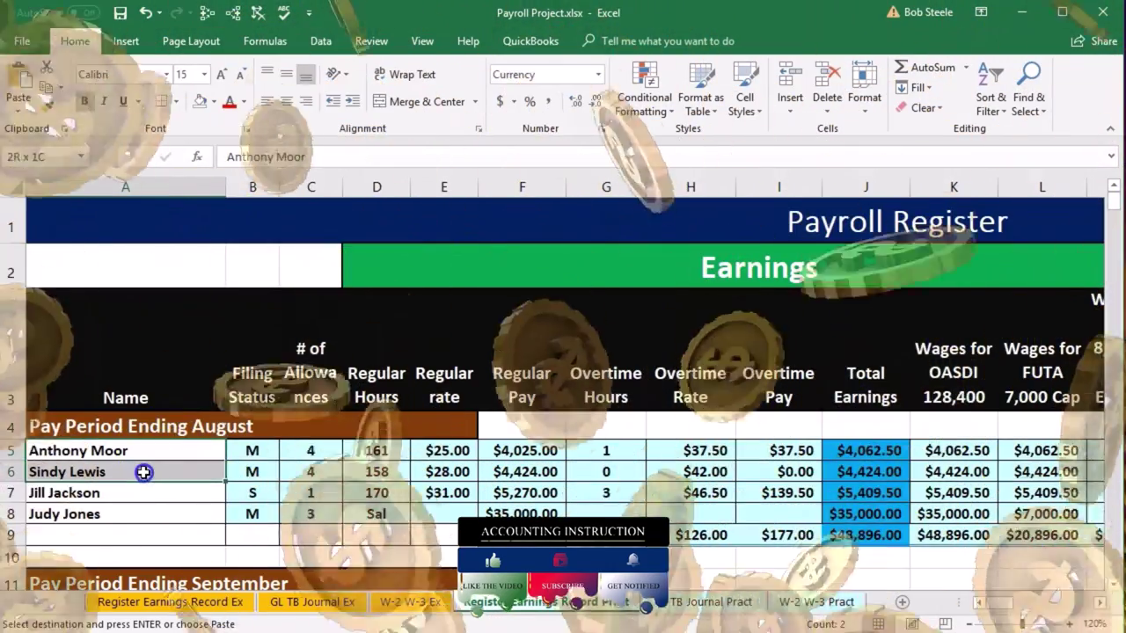
pyautogui.click(1100, 603)
pyautogui.moveTo(1100, 603); pyautogui.dragTo(1102, 606)
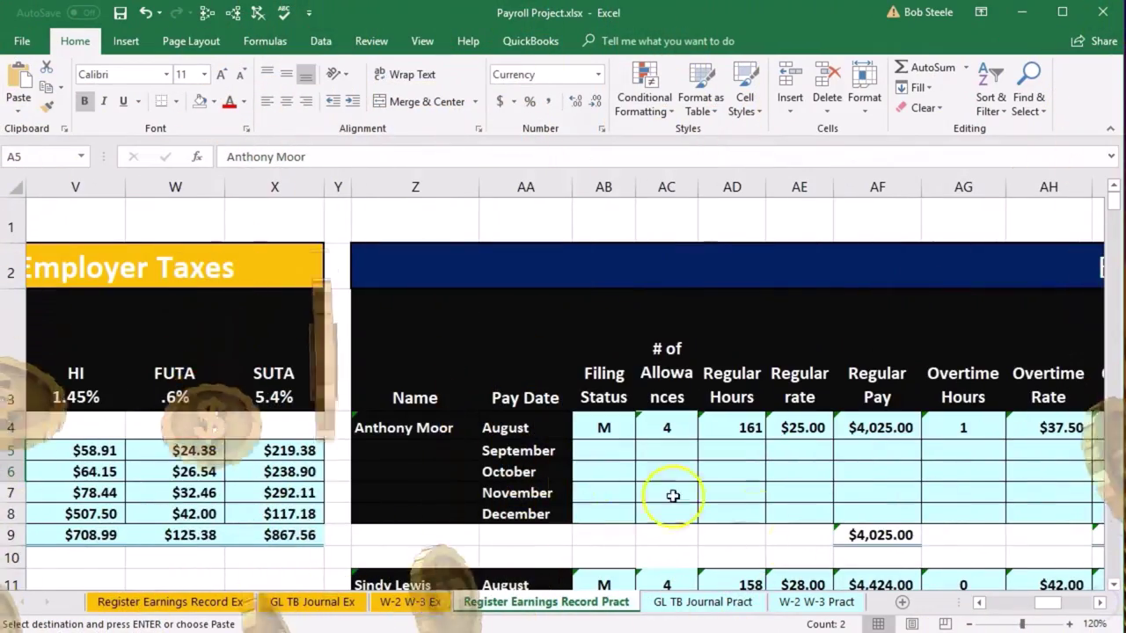
pyautogui.click(415, 429)
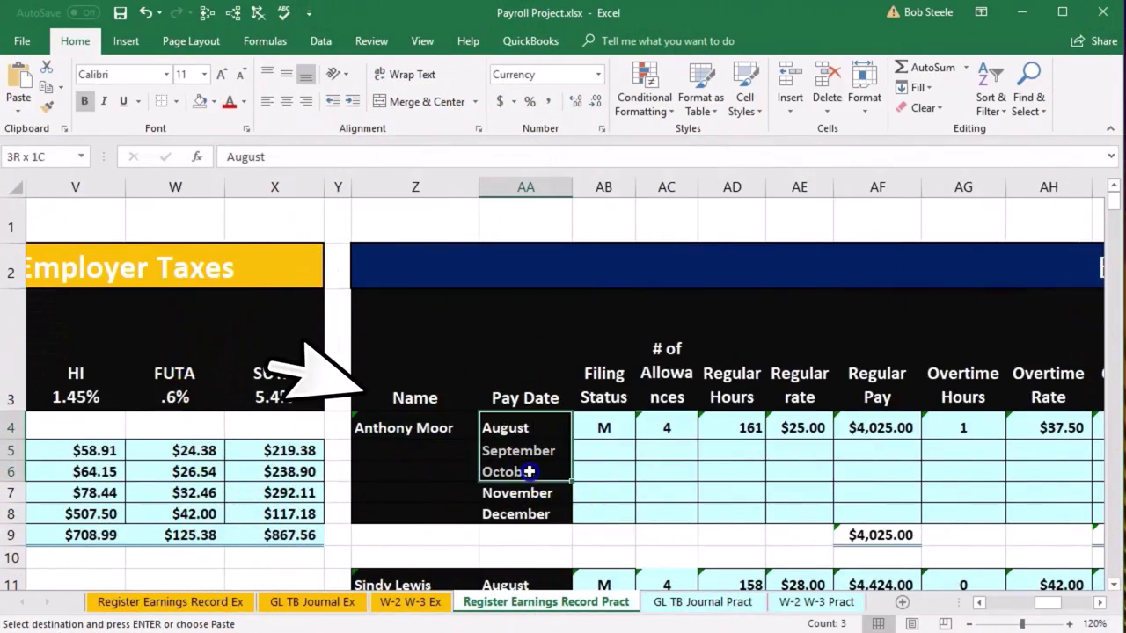